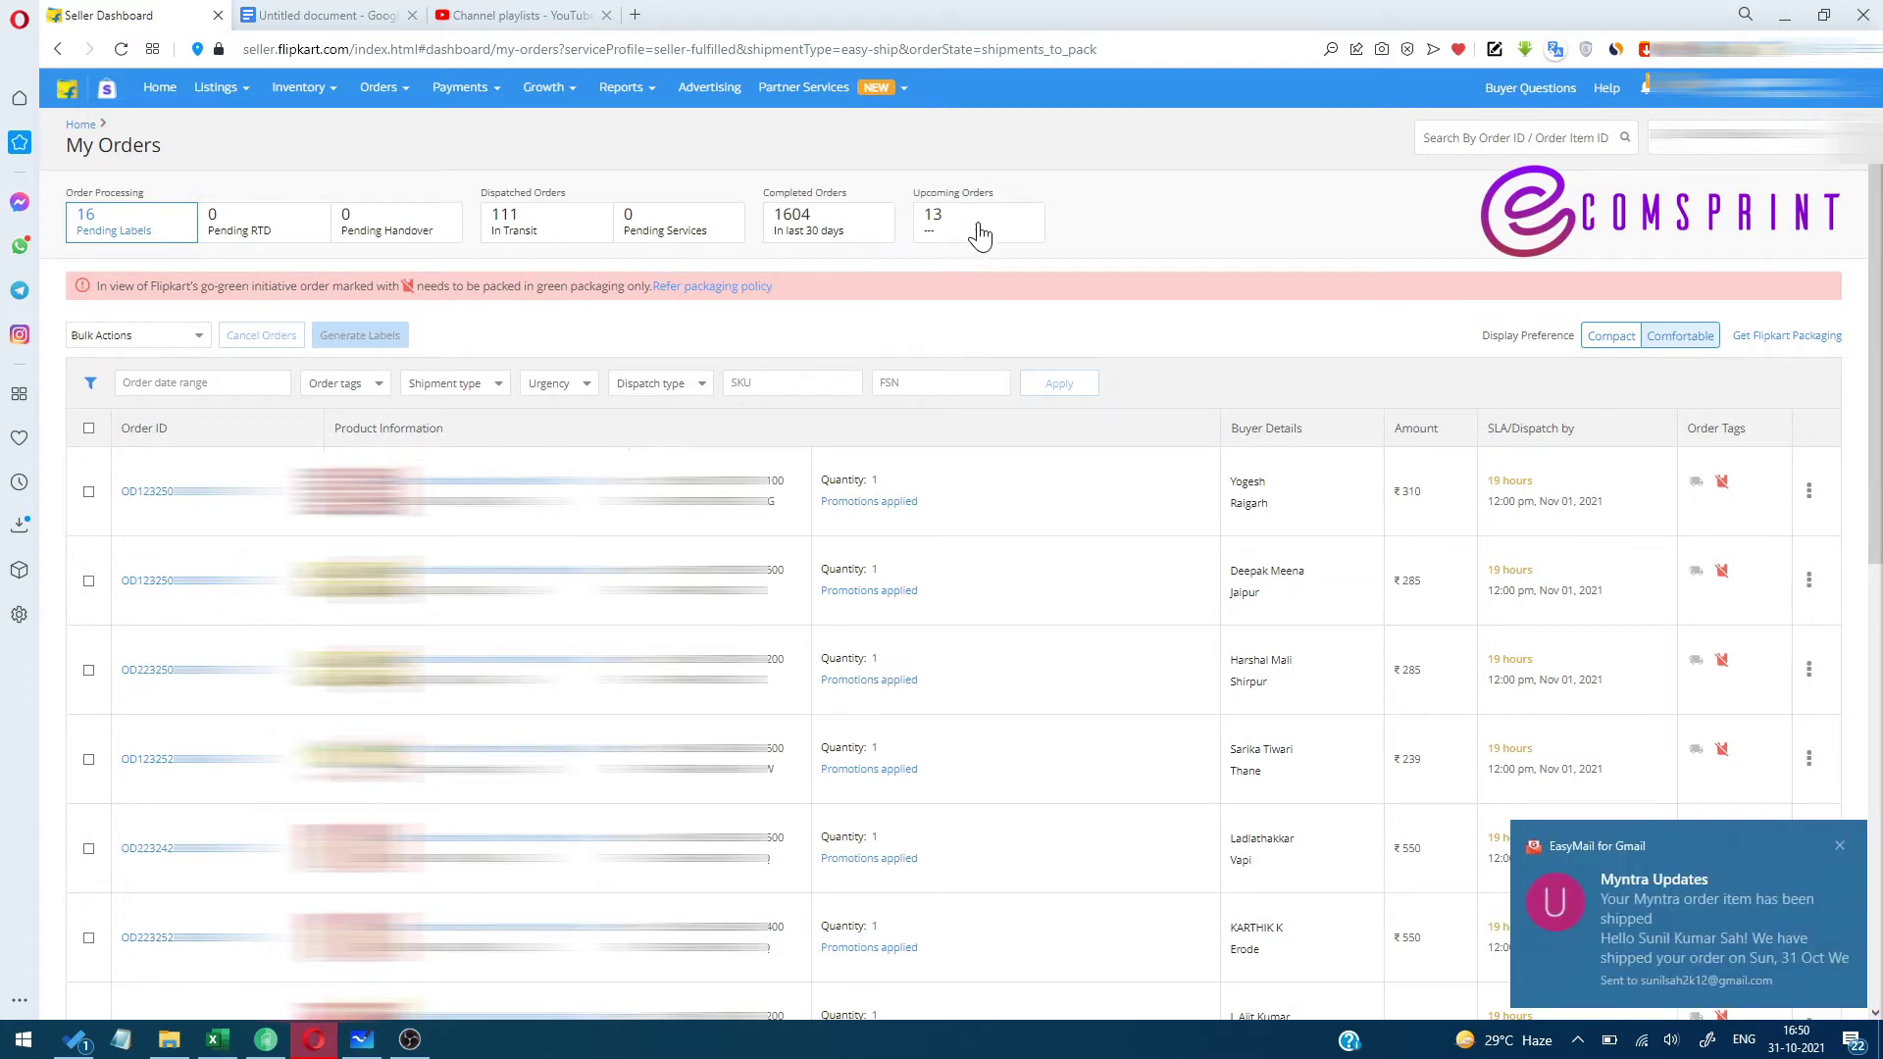
Open the upcoming orders list and review the Dispatch After dates of its orders
click(1840, 847)
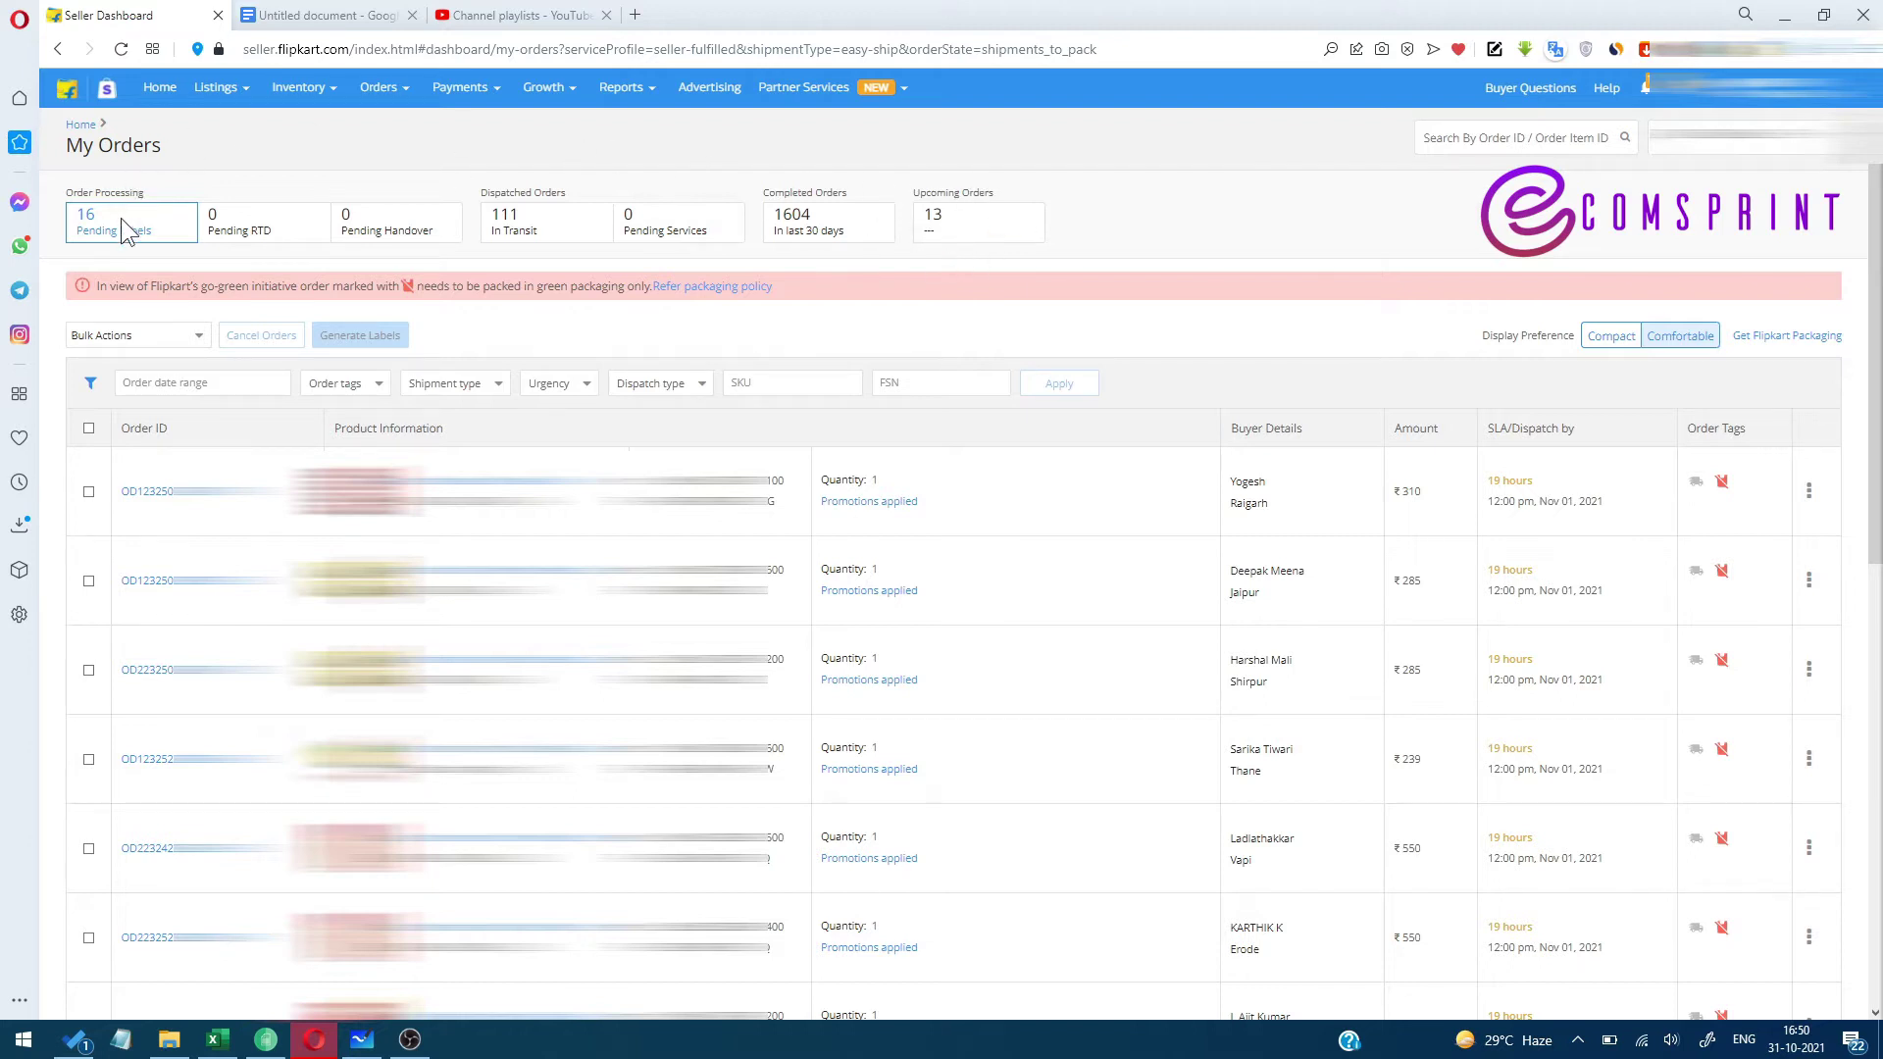
click(942, 222)
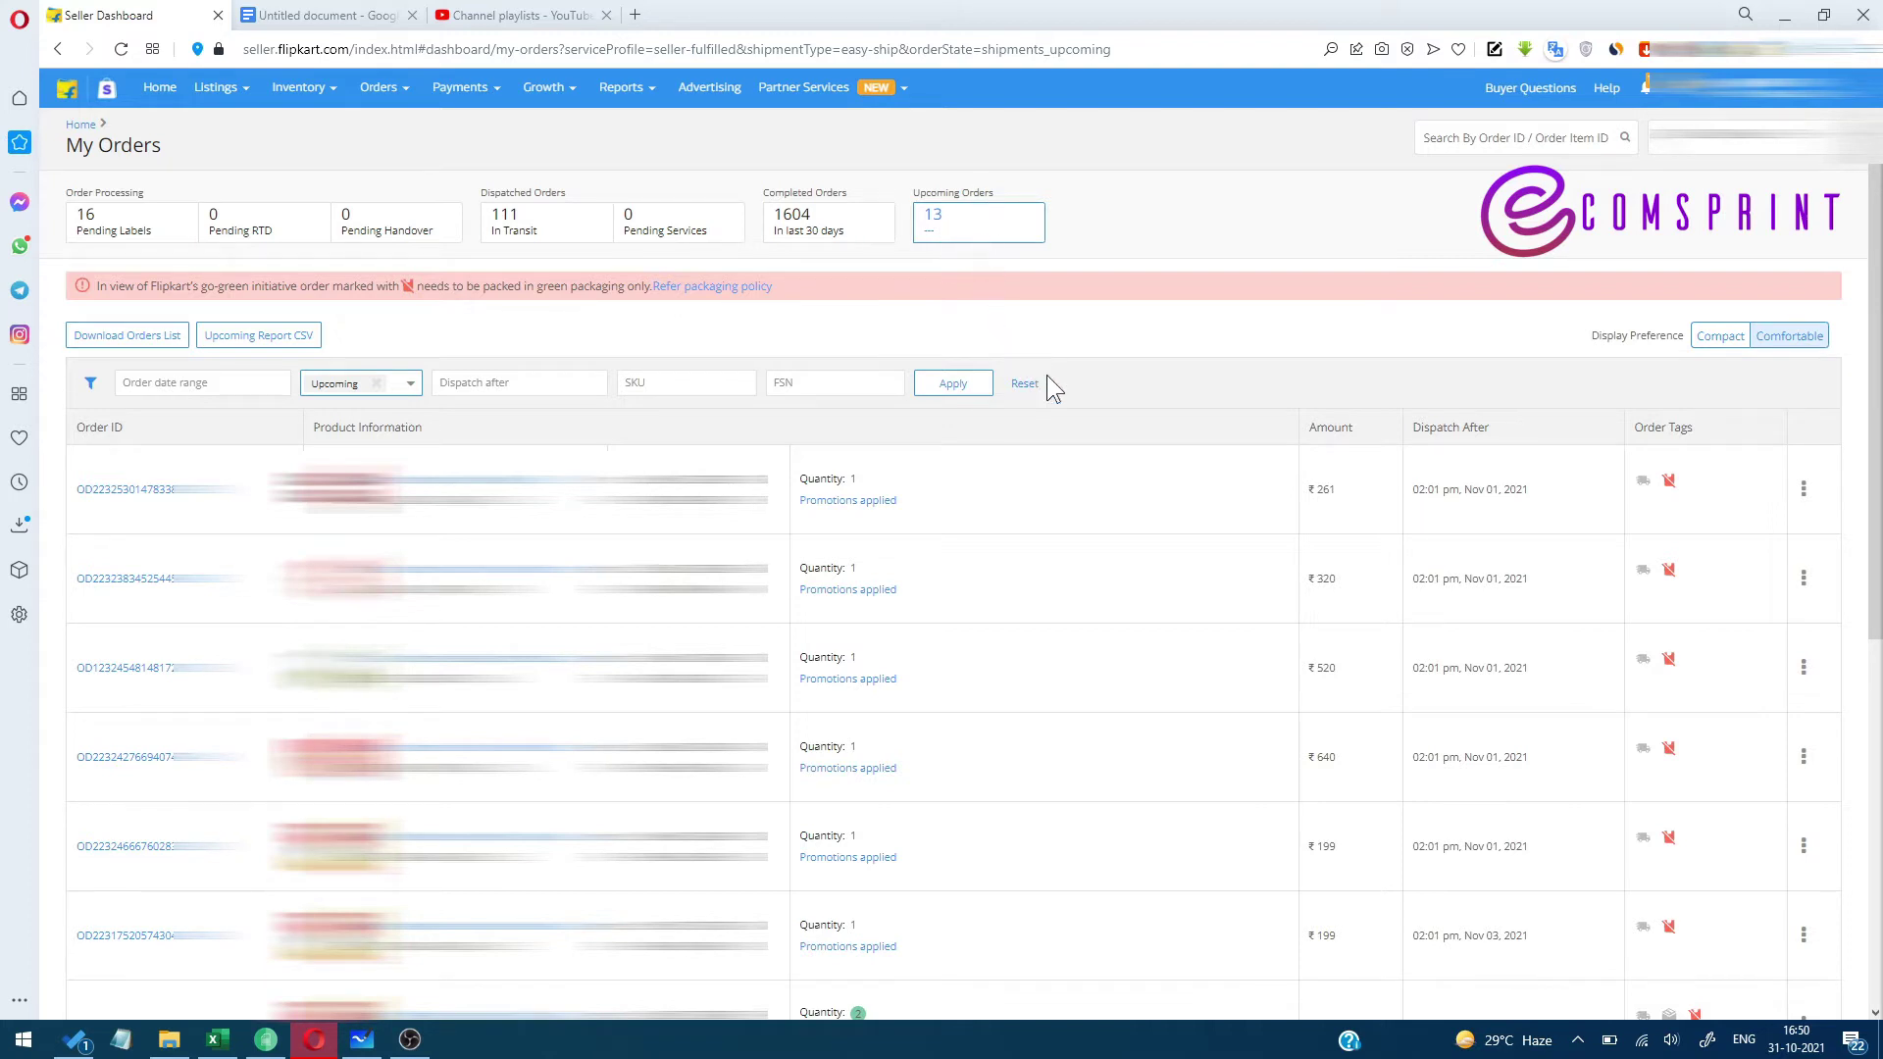
drag(1416, 429, 1492, 432)
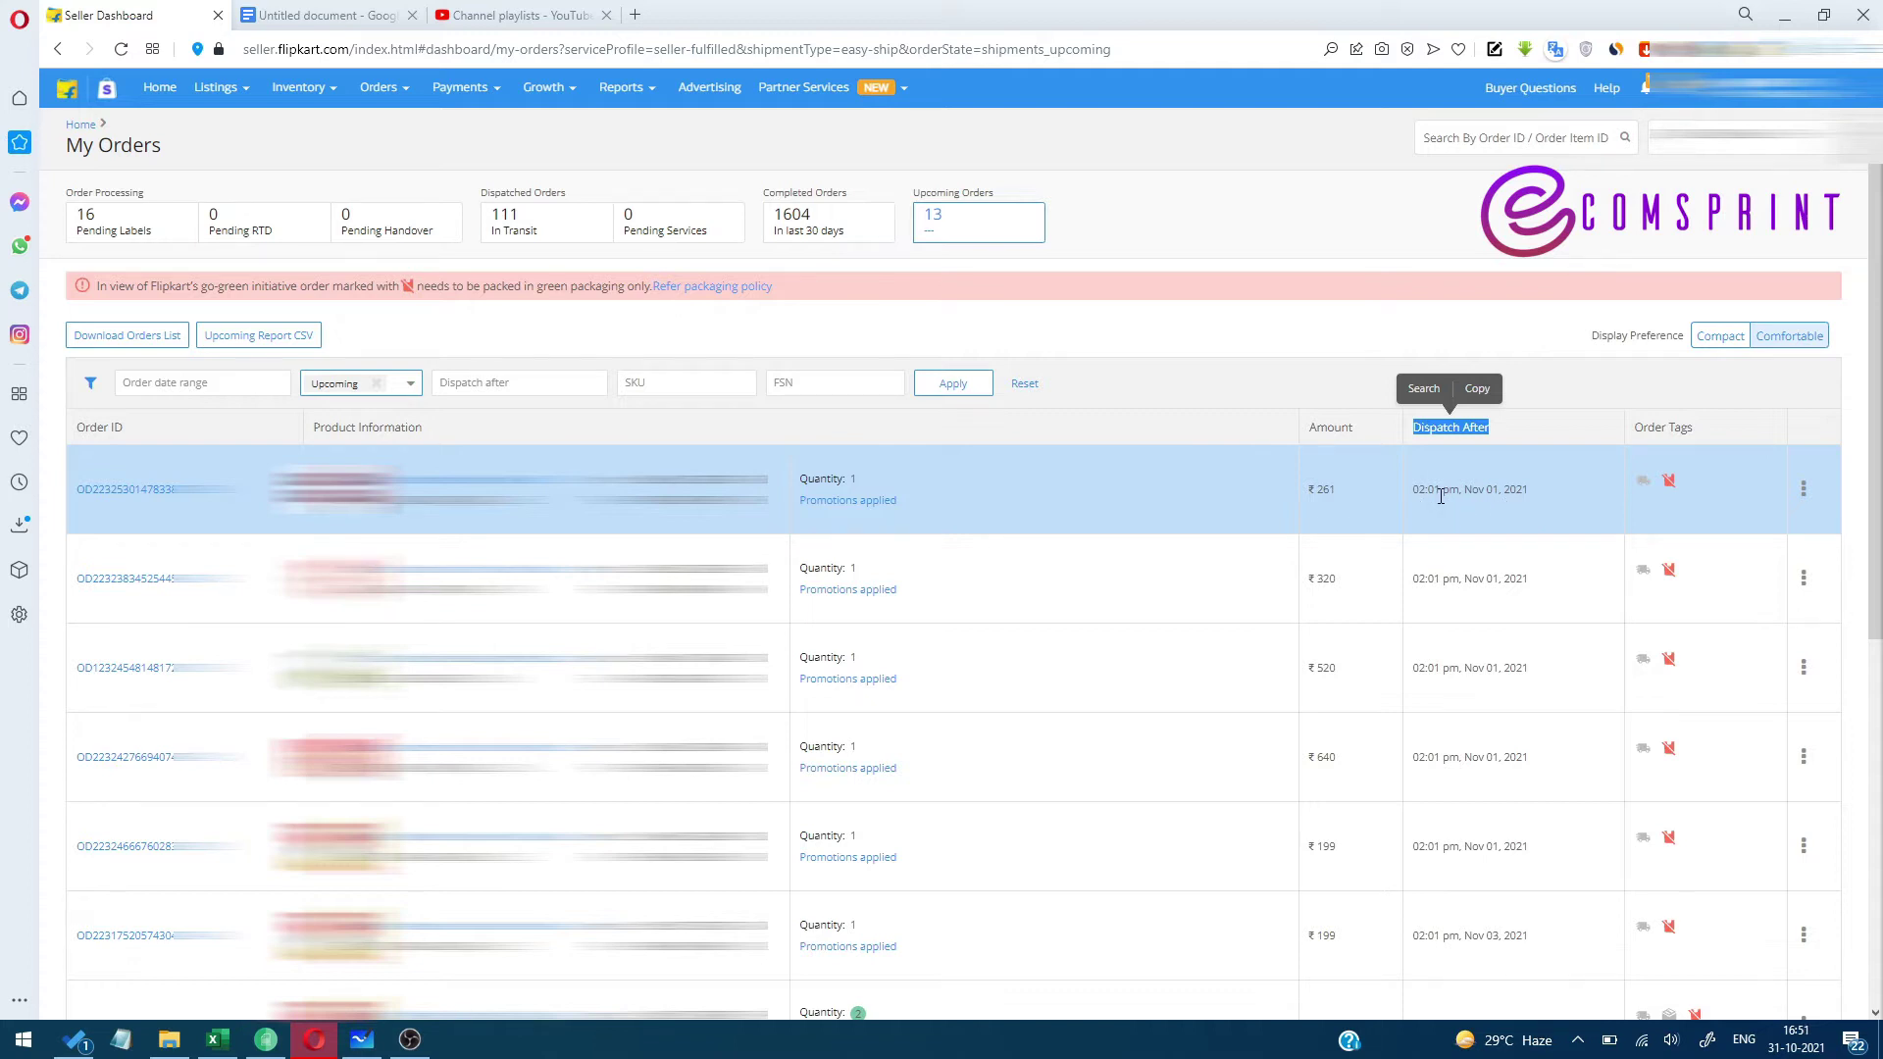
click(1533, 421)
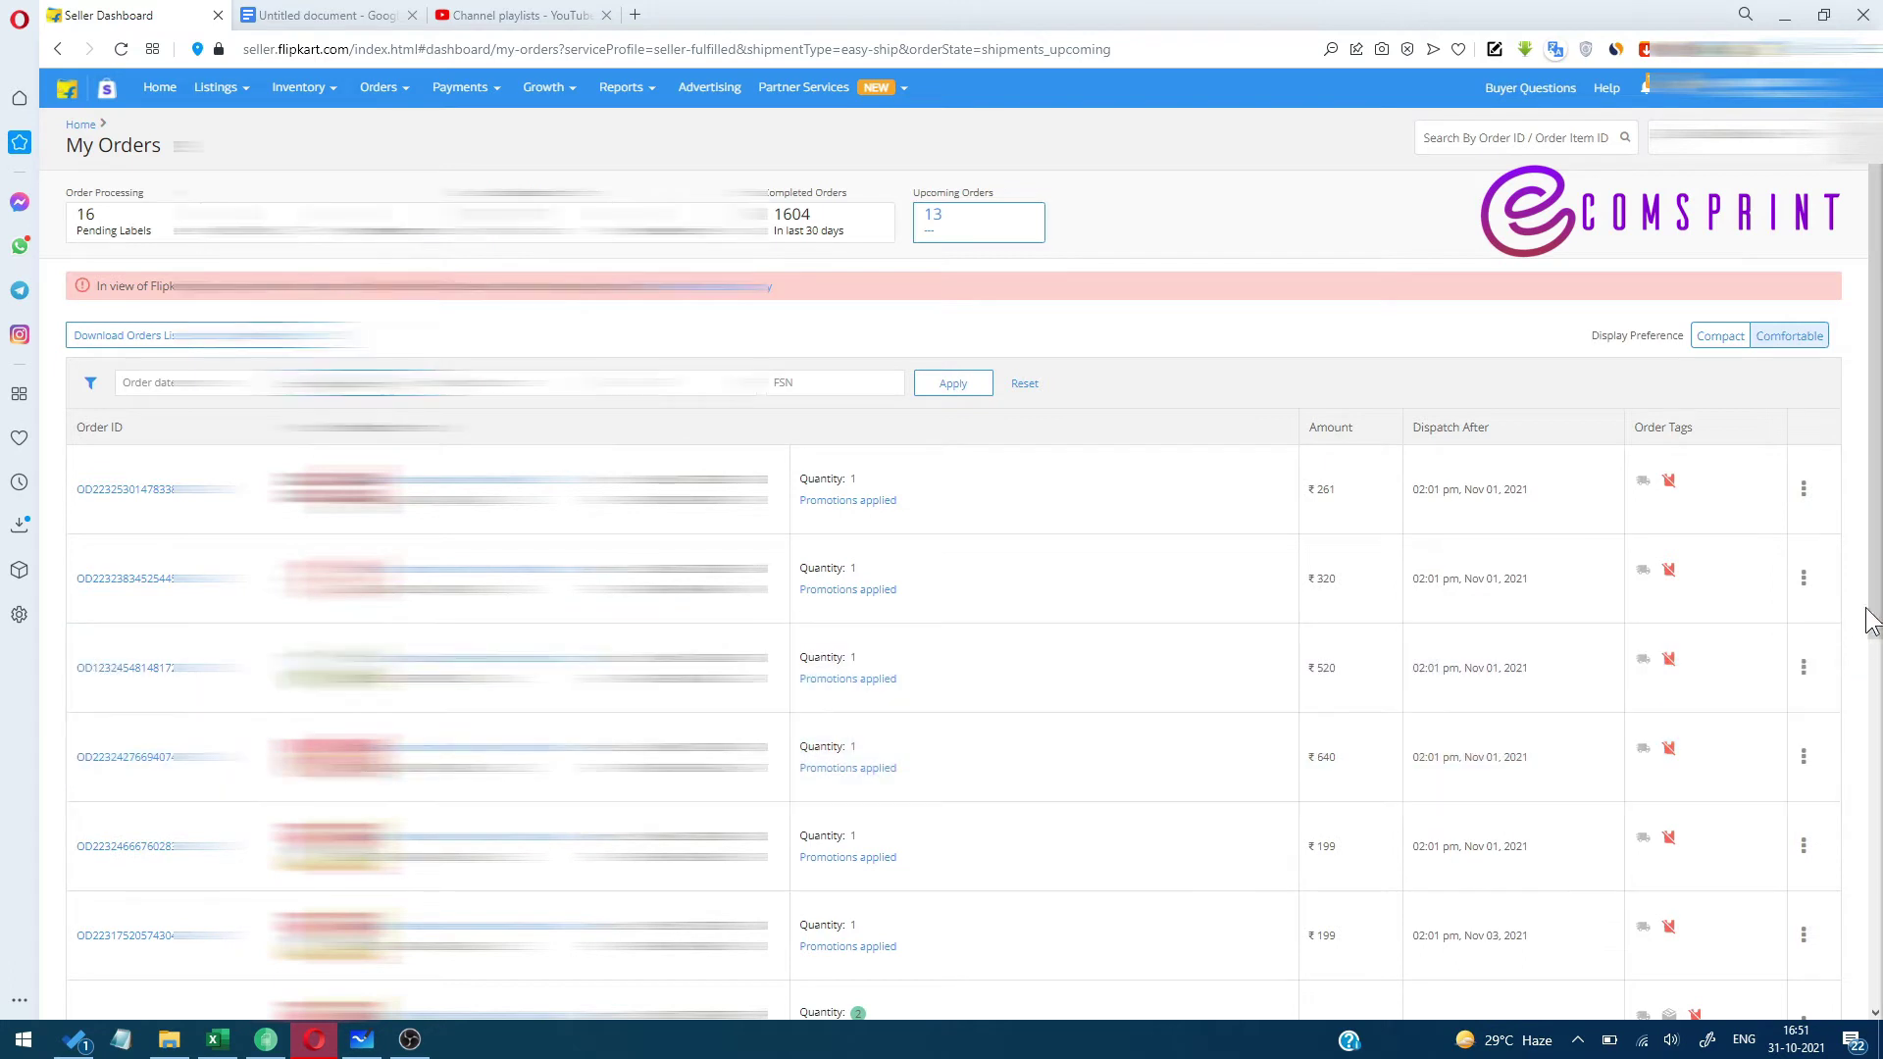
scroll(1868, 790, down, 3)
scroll(1867, 799, down, 4)
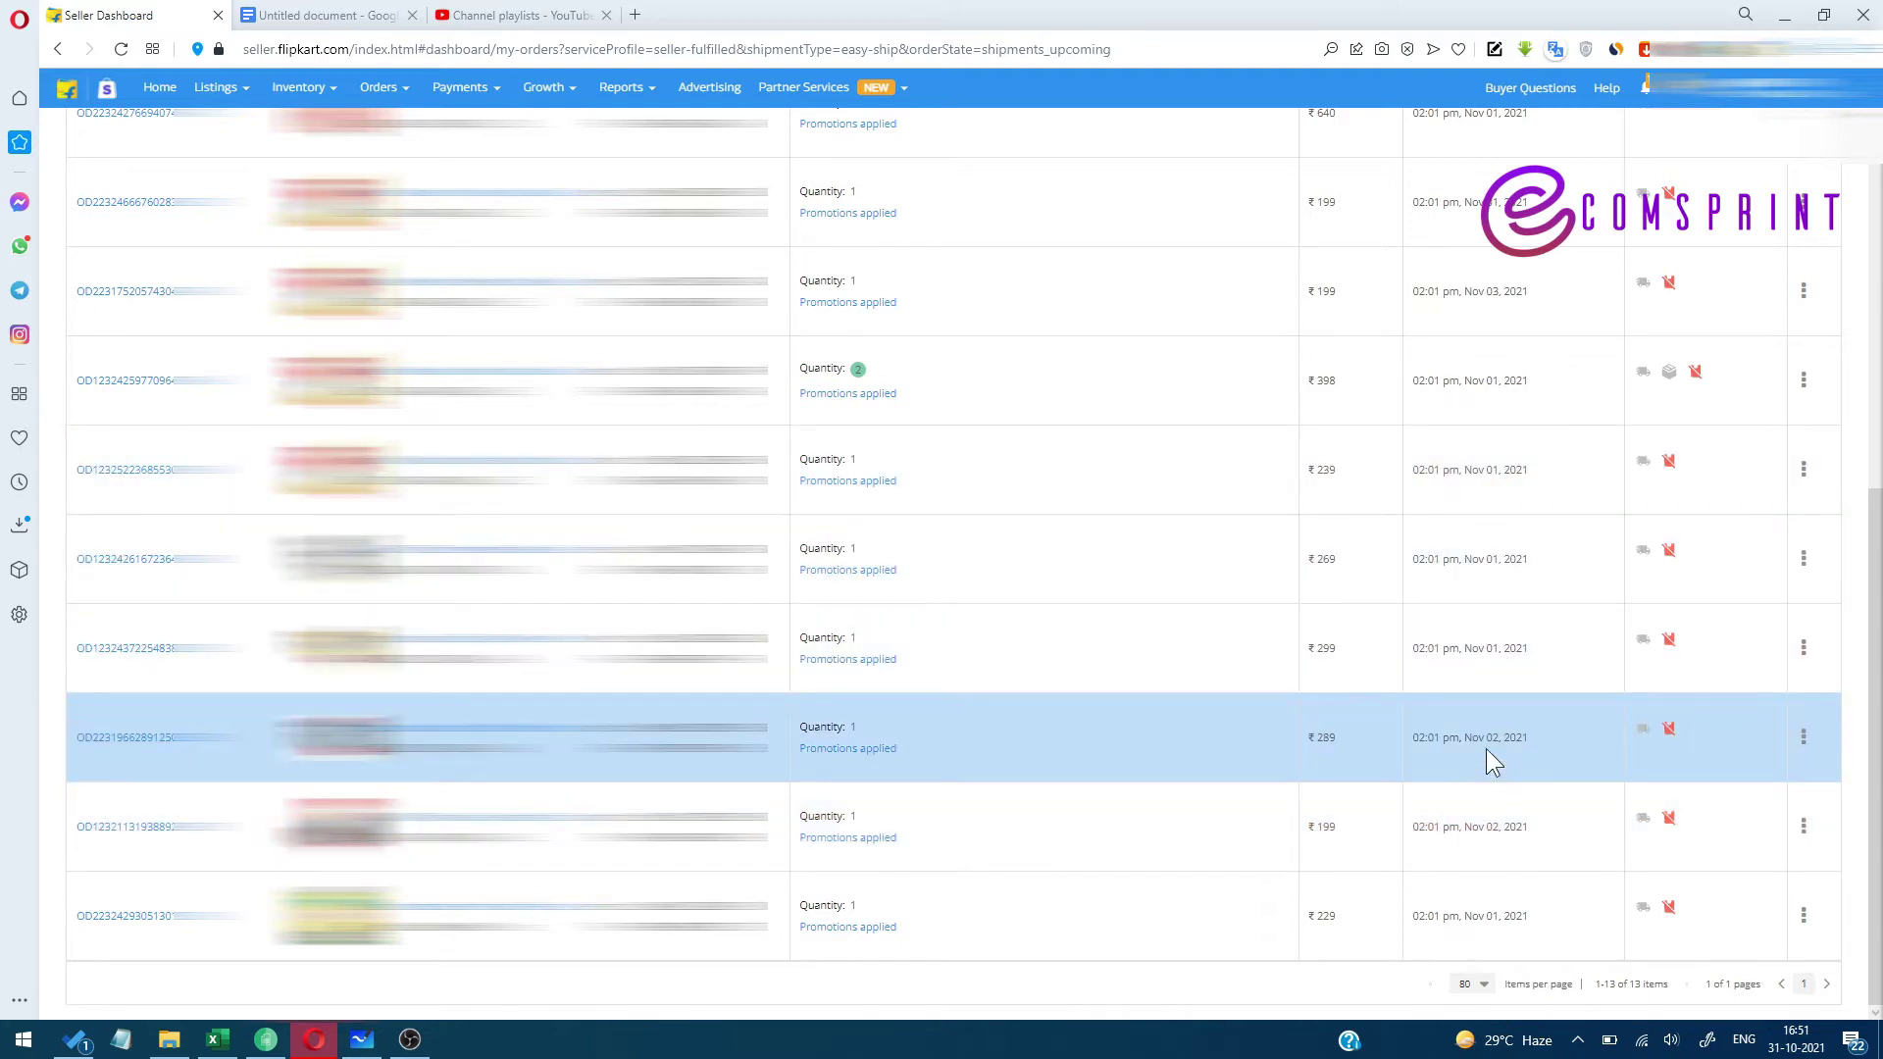
drag(1874, 640, 1859, 265)
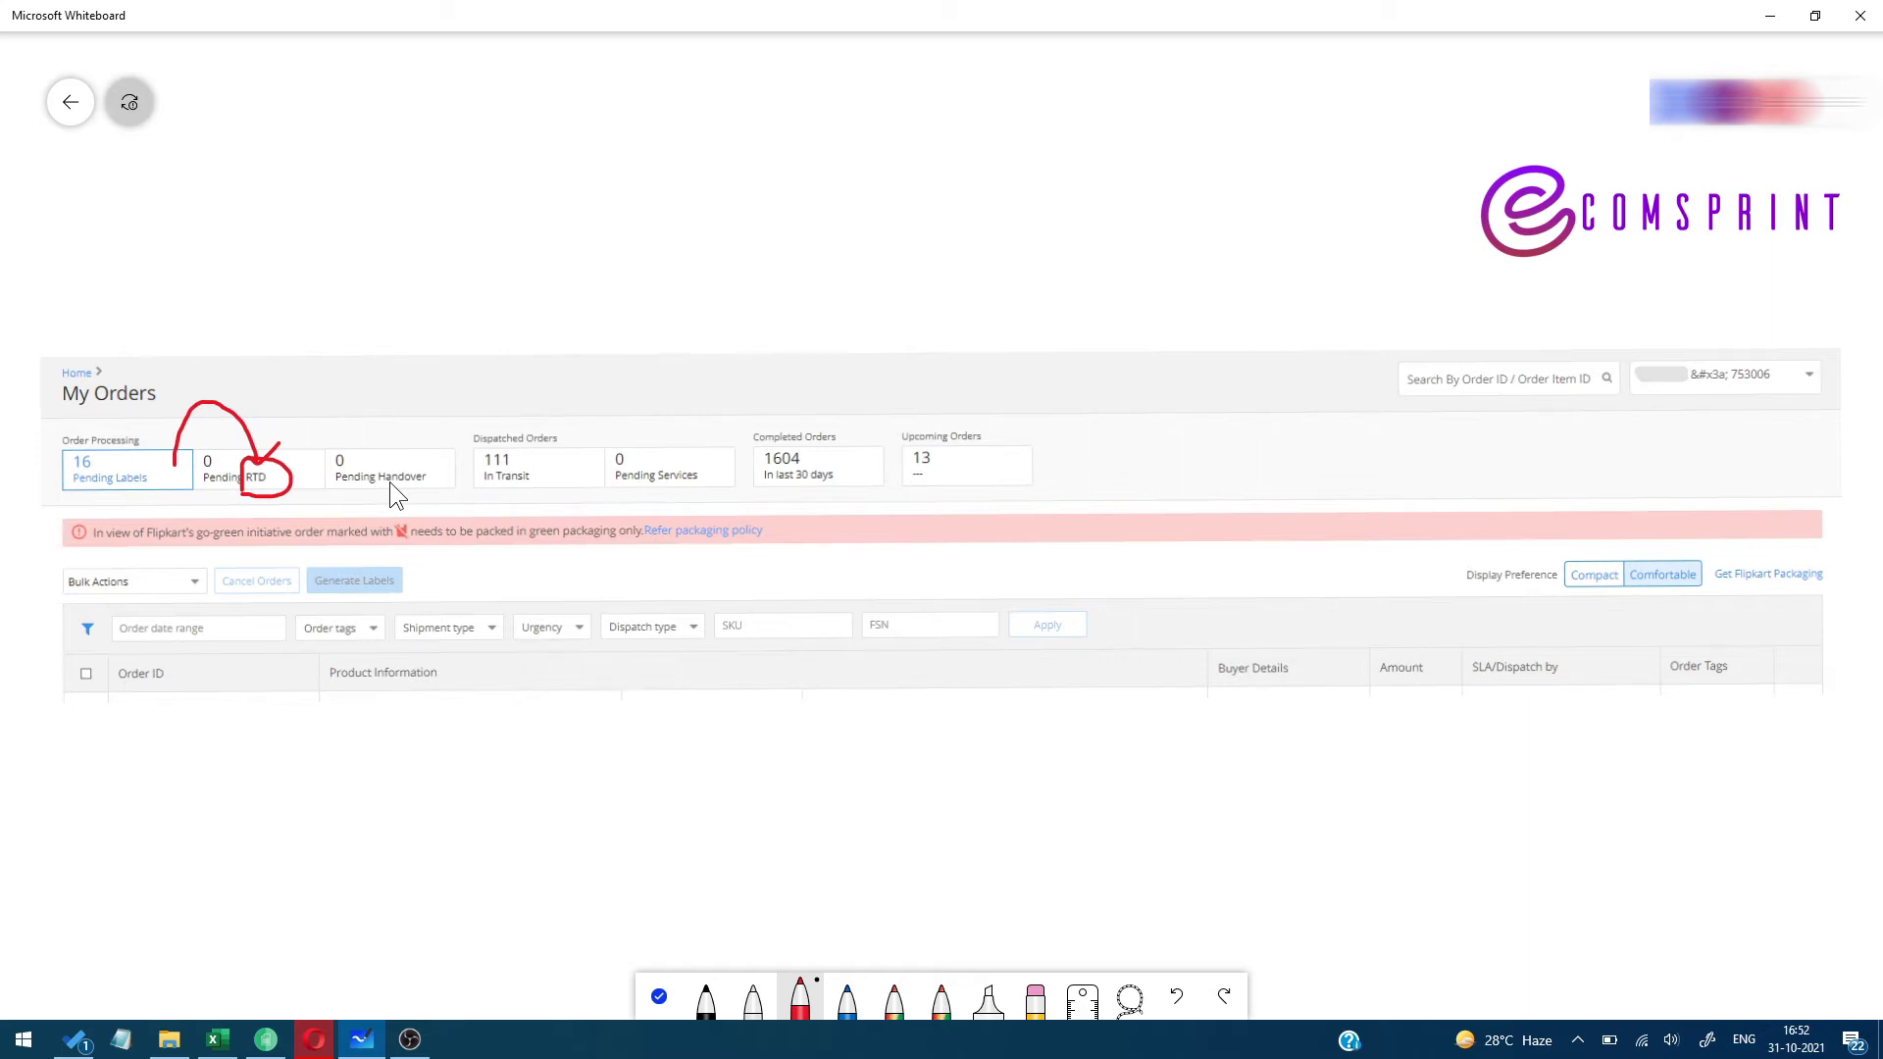
Undo the red circle drawn around RTD on the whiteboard
key(ctrl+z)
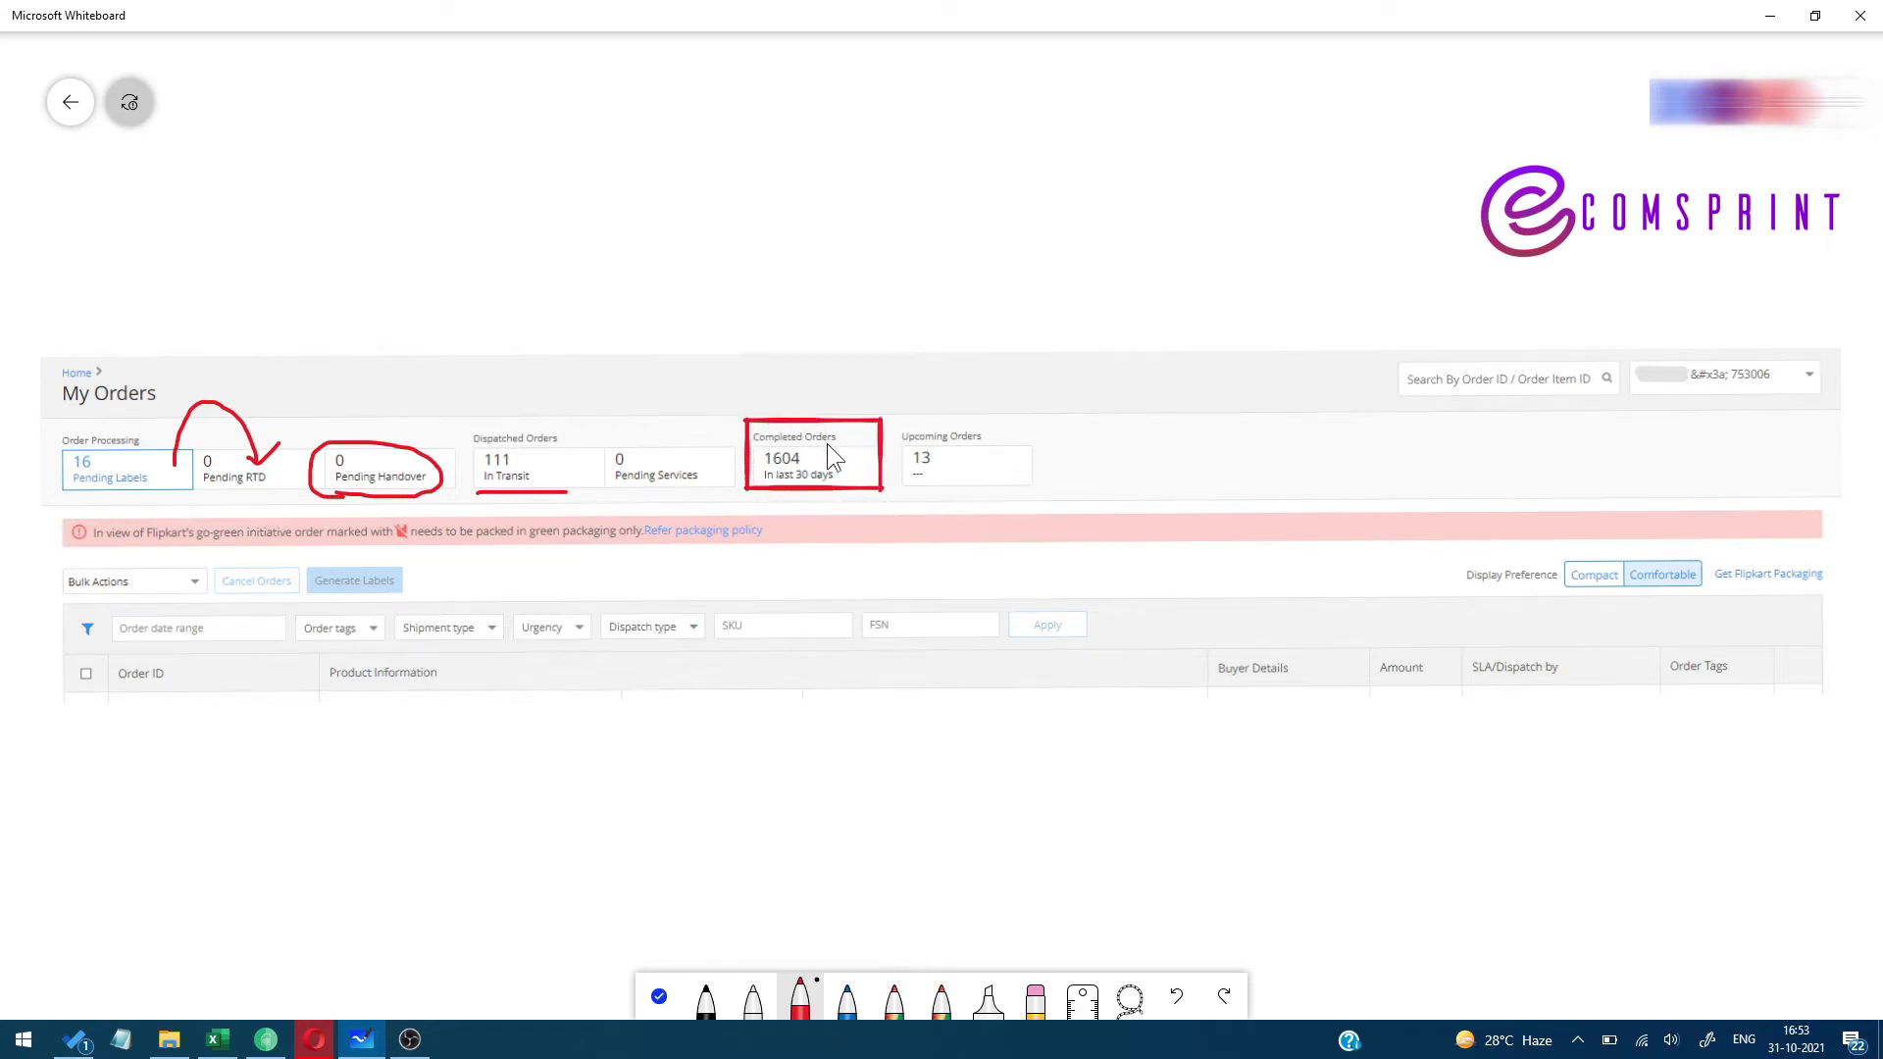
Switch back to the Flipkart Seller Dashboard and review the Pending Labels orders' product information, SLA/Dispatch by and Order Tags columns
click(362, 1039)
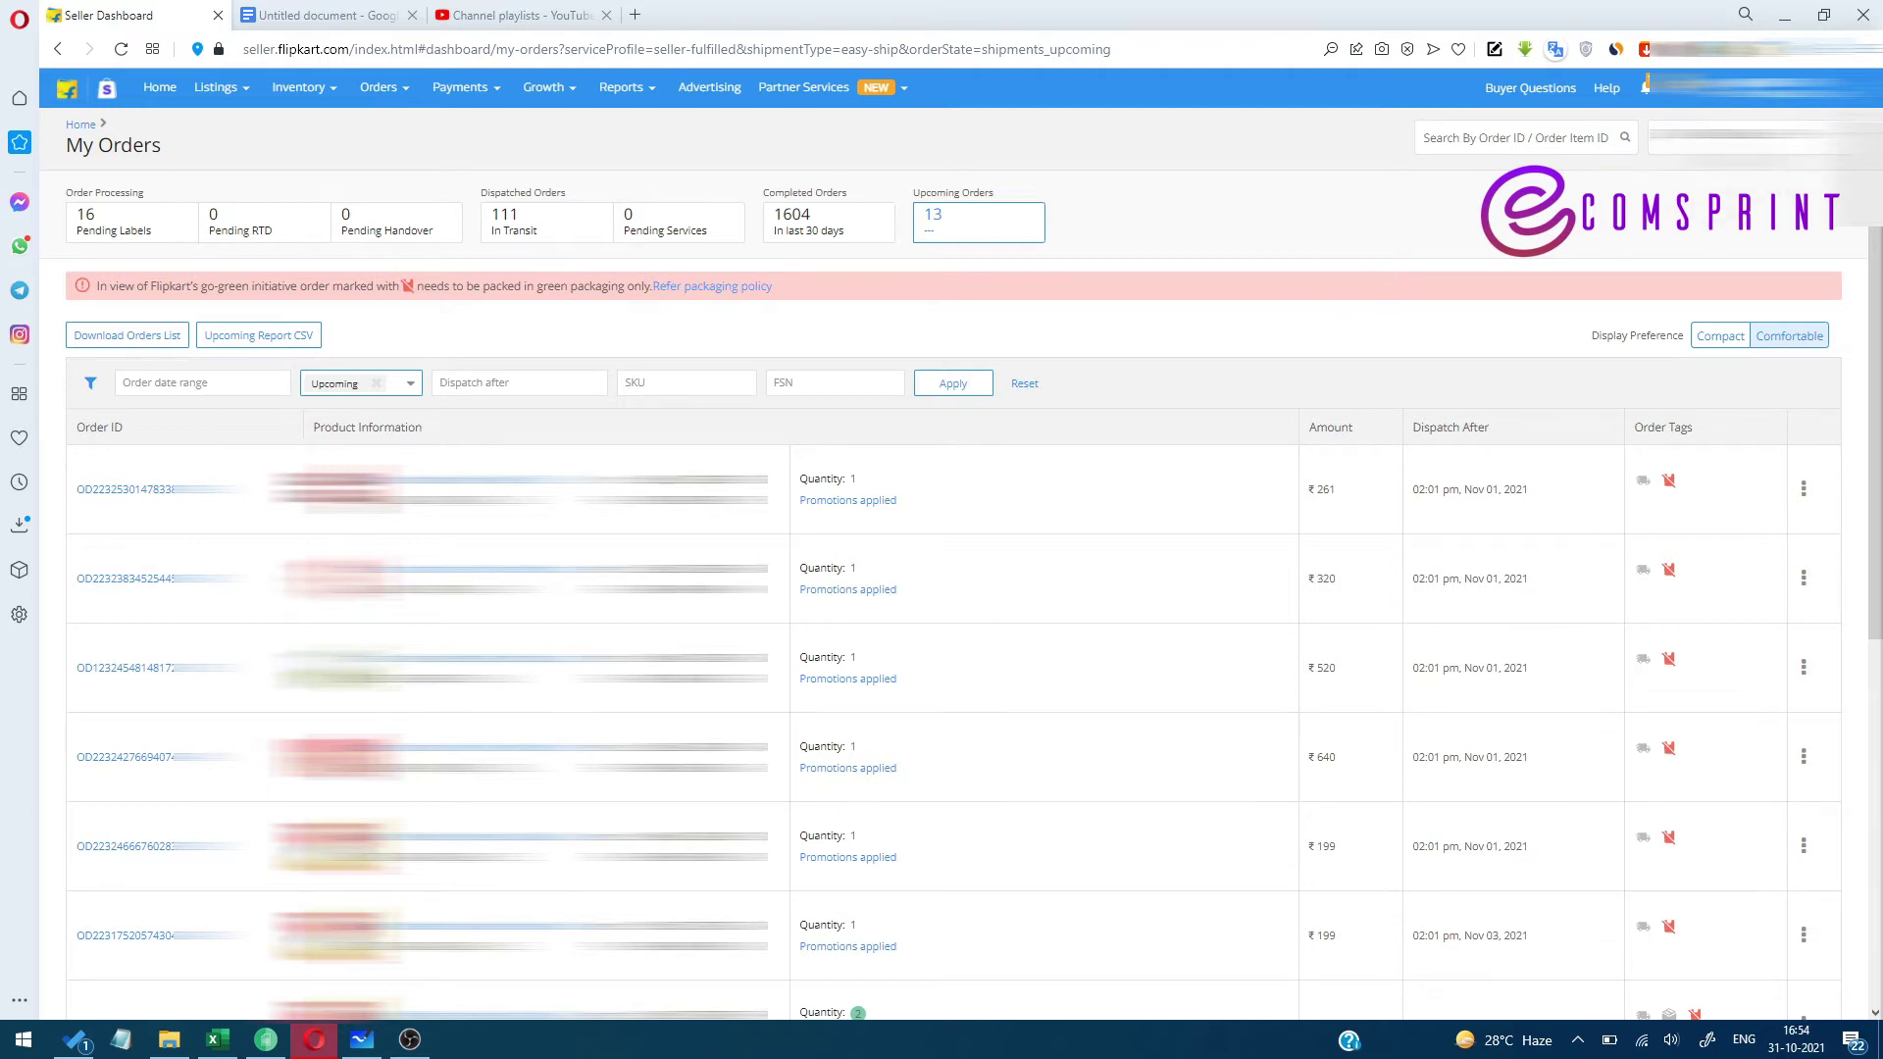
click(147, 229)
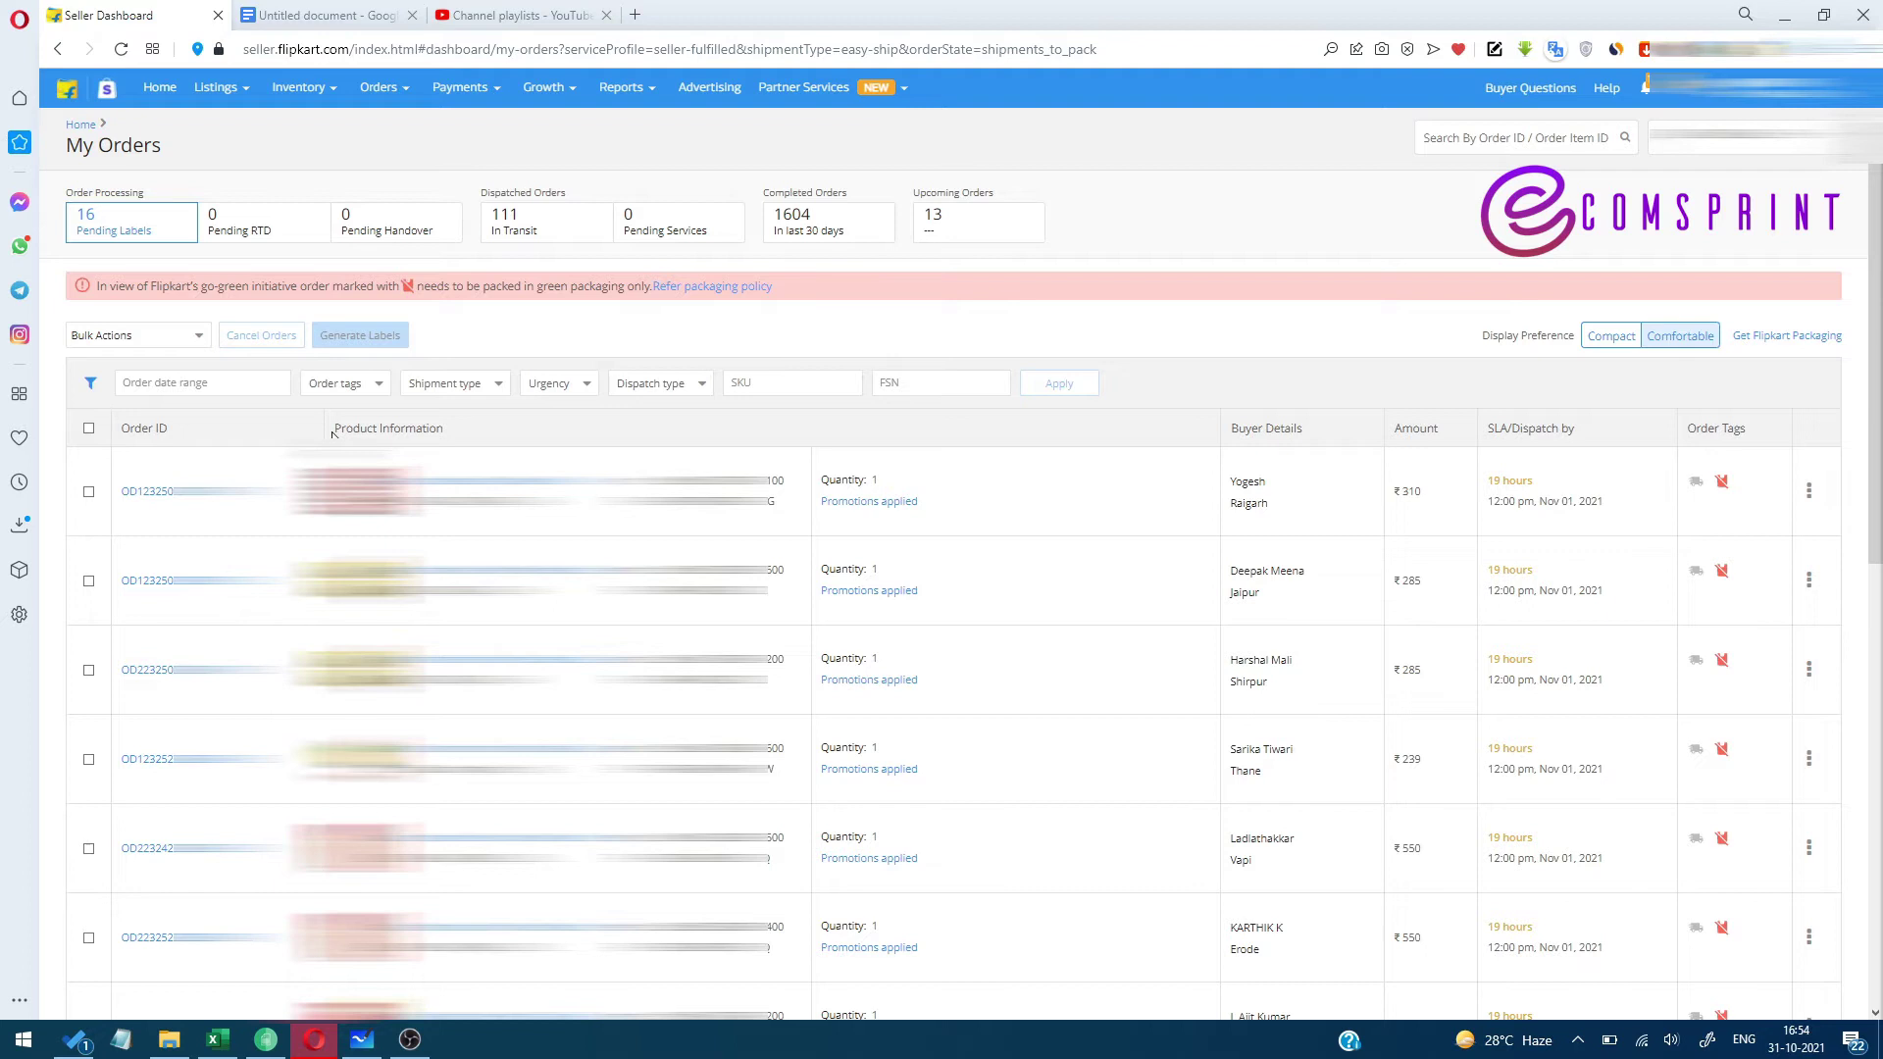
drag(334, 428, 475, 434)
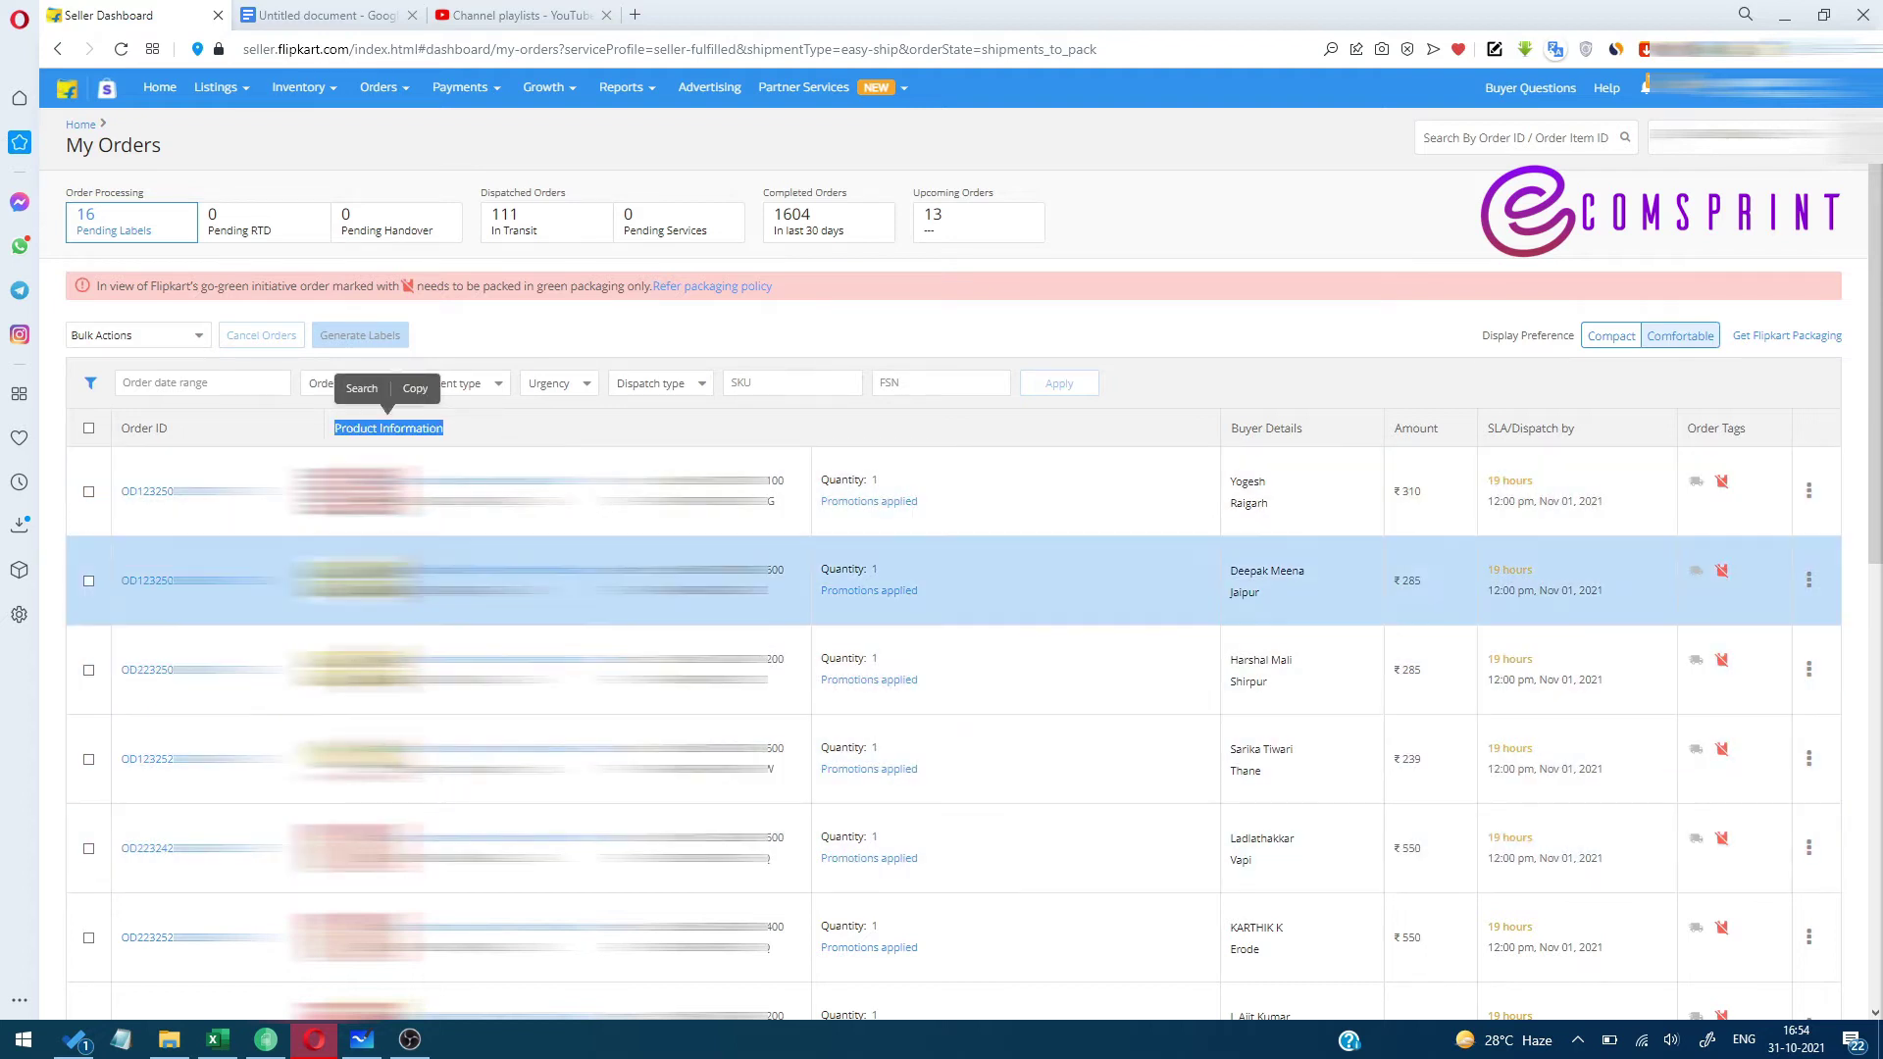
click(636, 424)
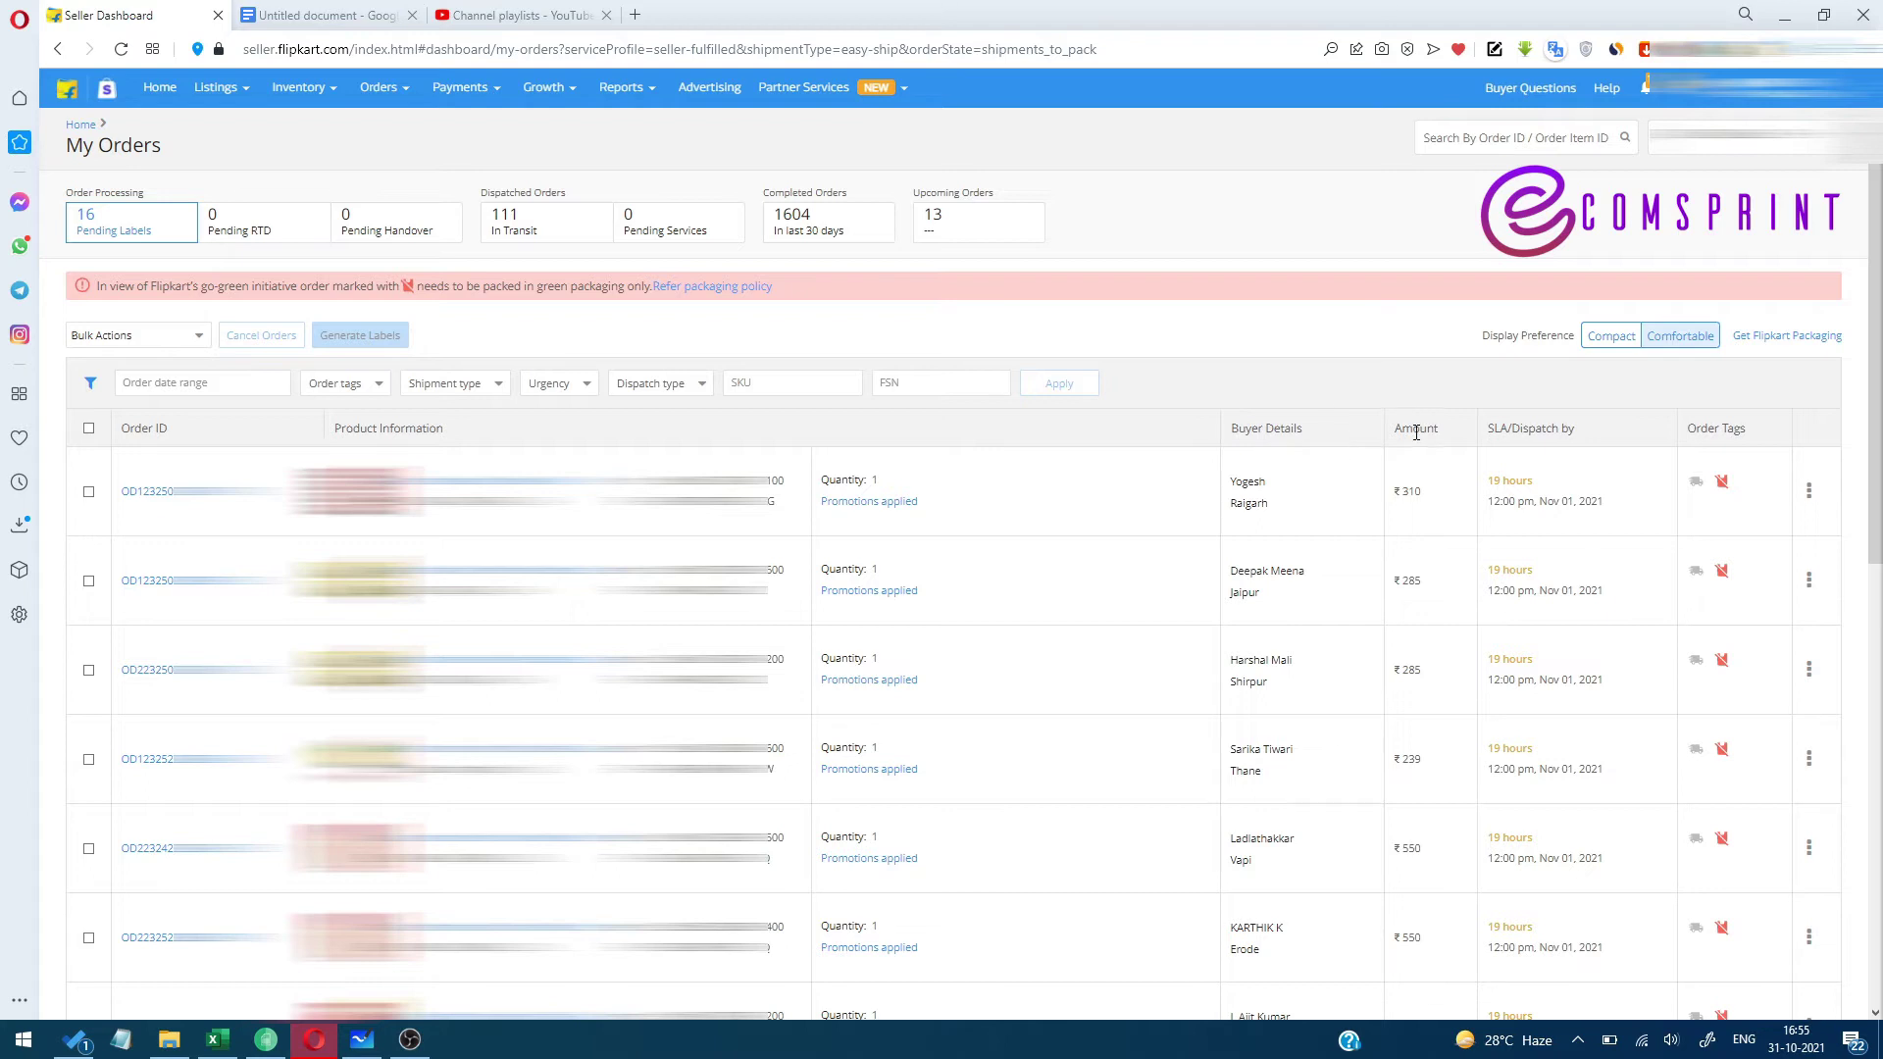
drag(1585, 437, 1489, 439)
click(1590, 433)
click(1591, 455)
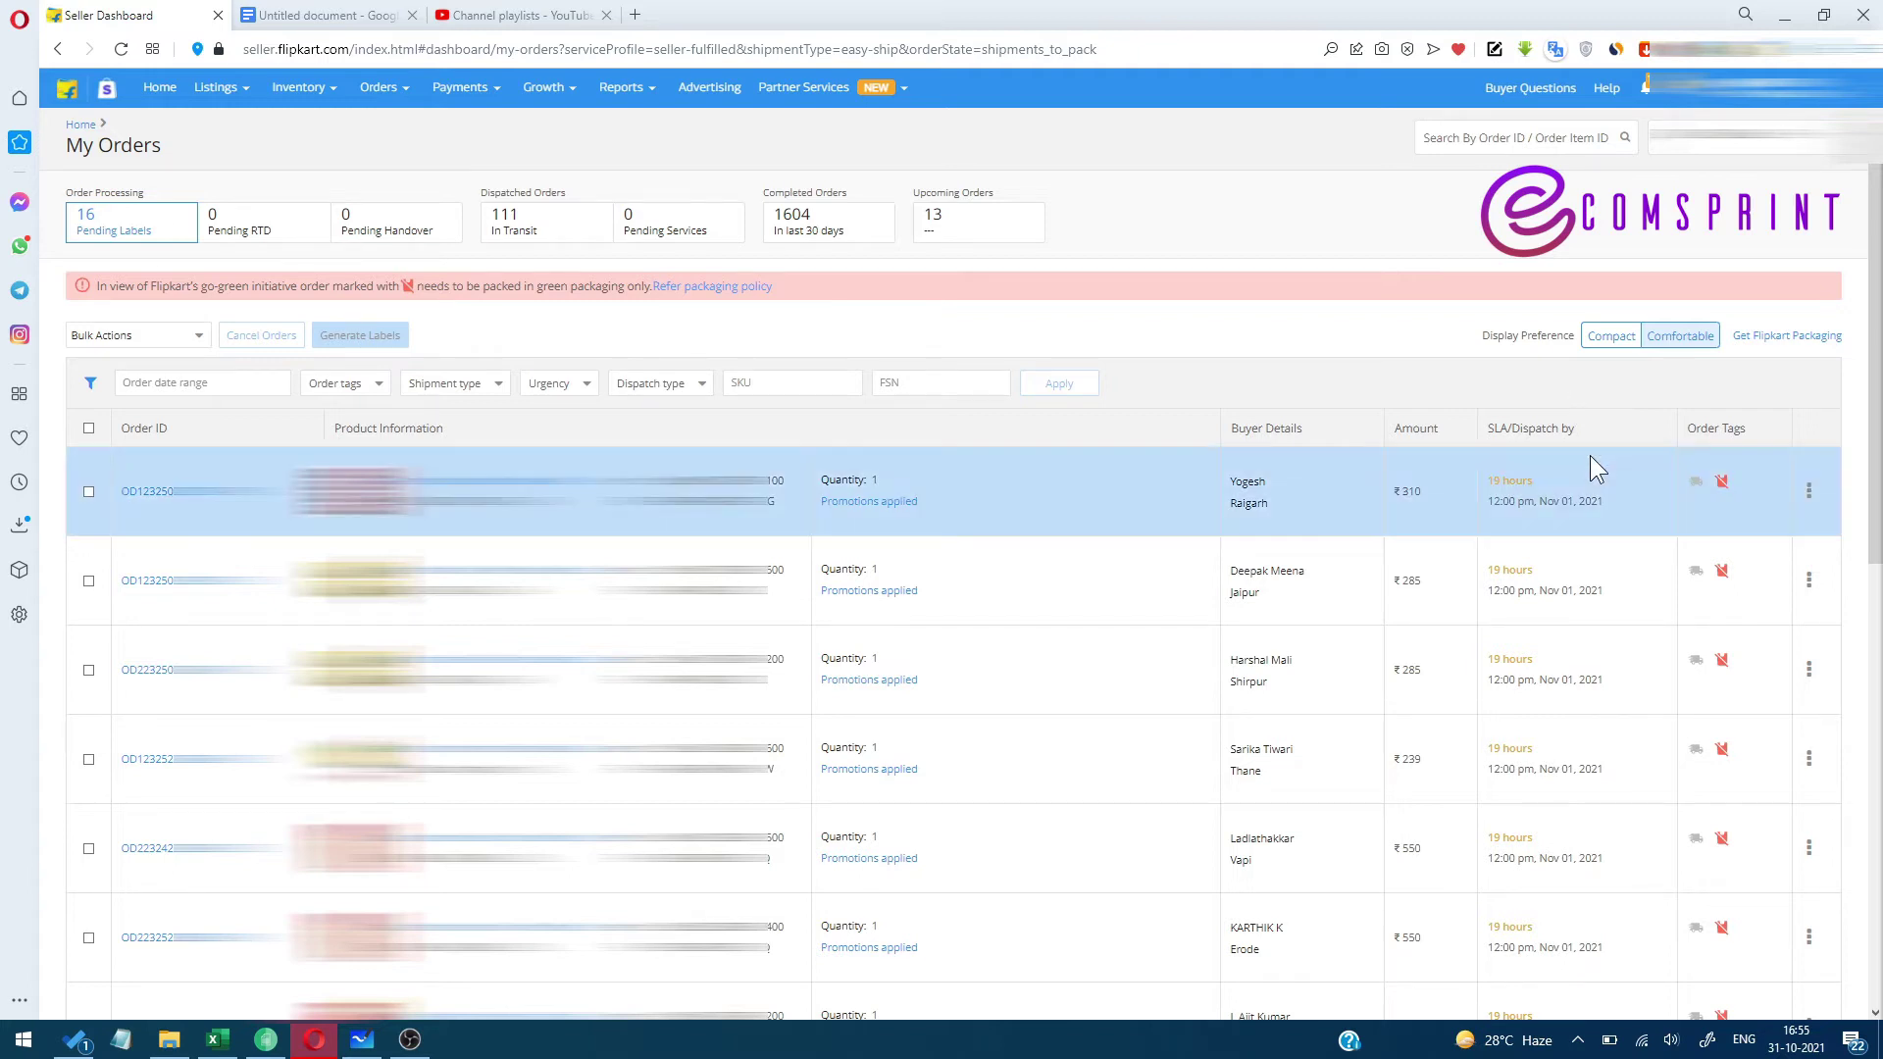
click(1566, 650)
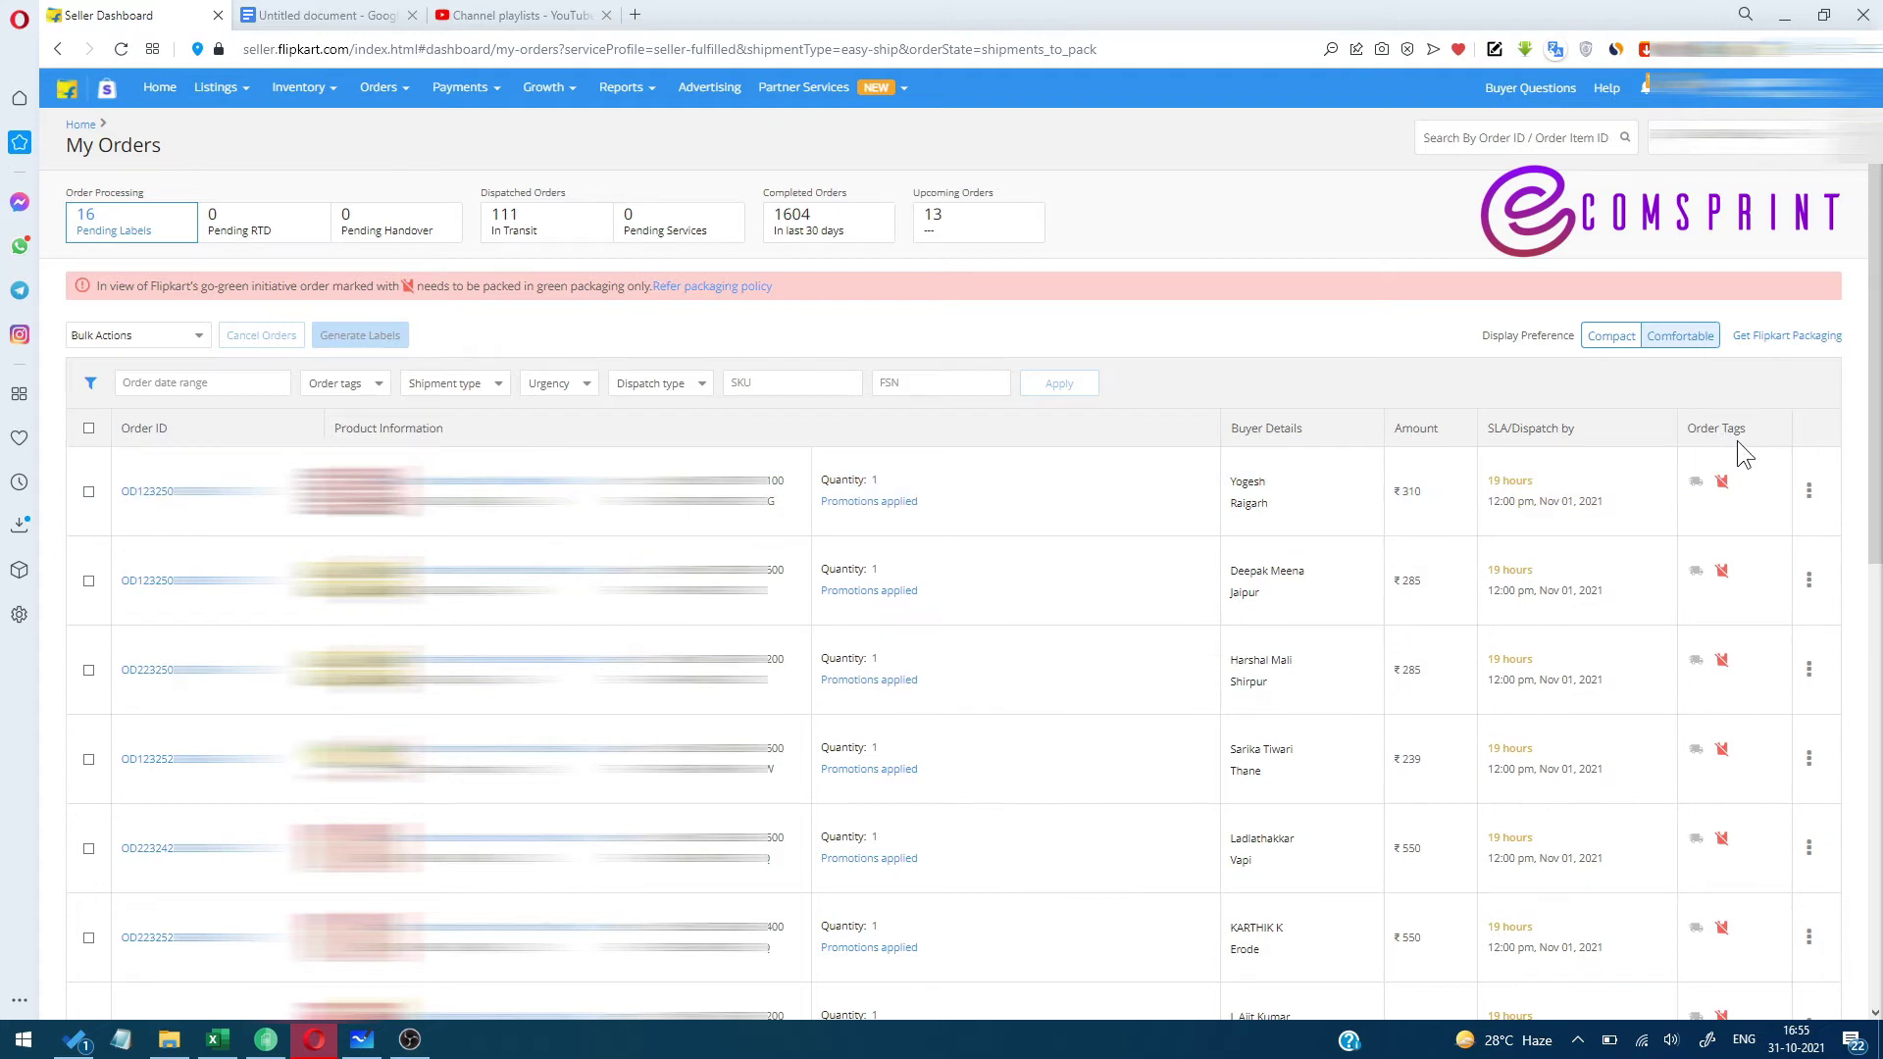
mouse_move(1700, 495)
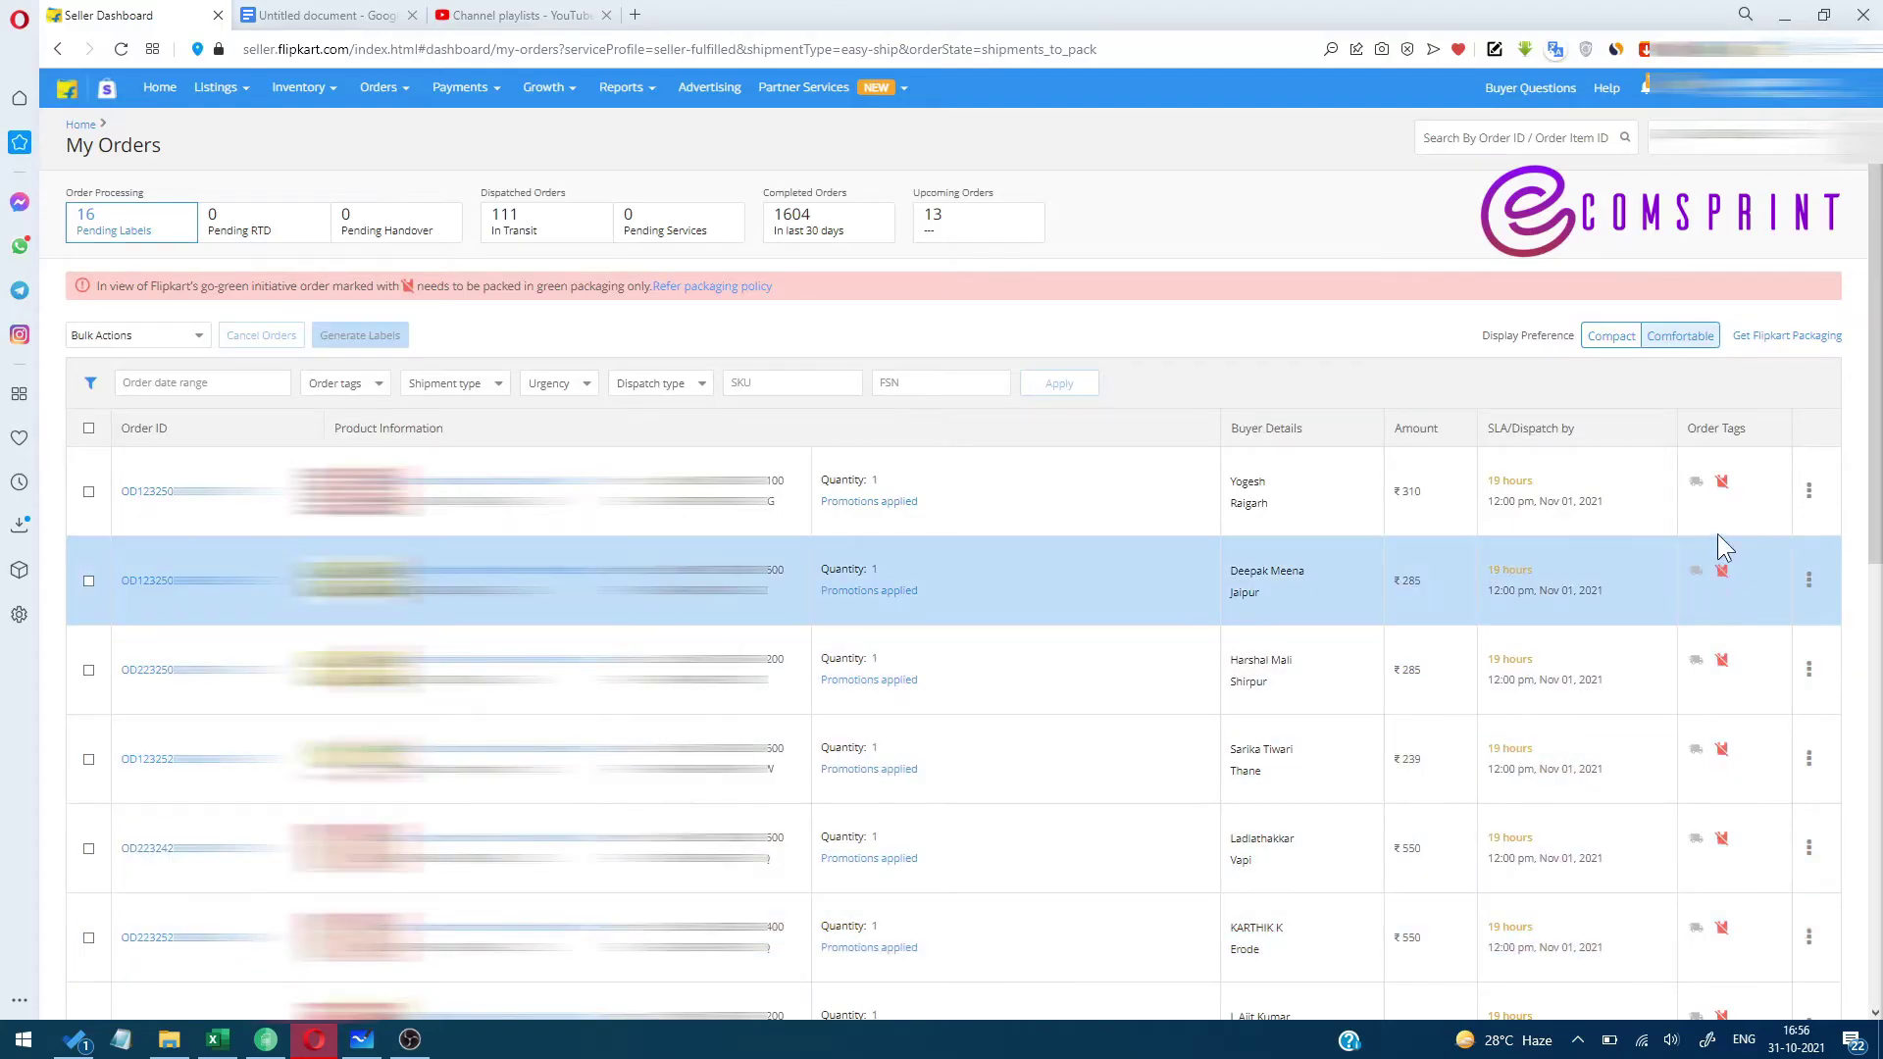
Set the Pending Labels list to show 80 items per page
scroll(1720, 554, down, 3)
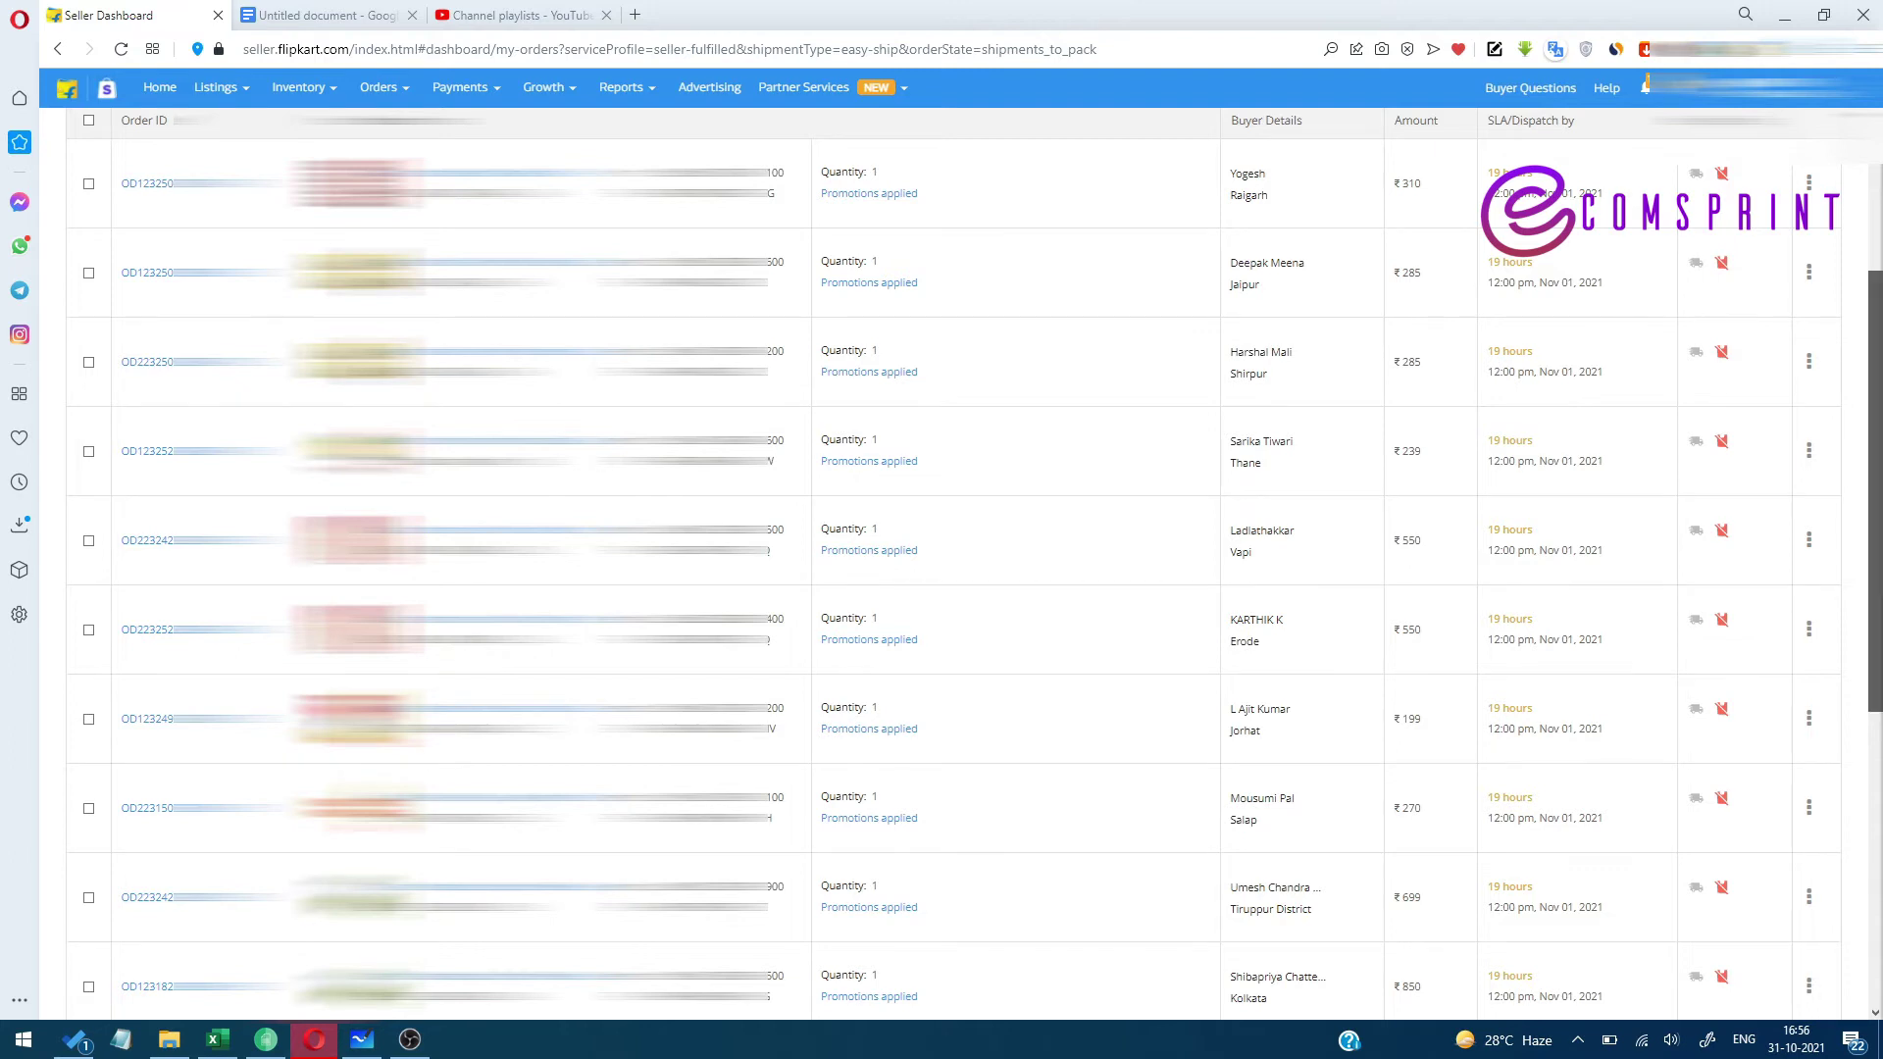
scroll(1848, 907, down, 6)
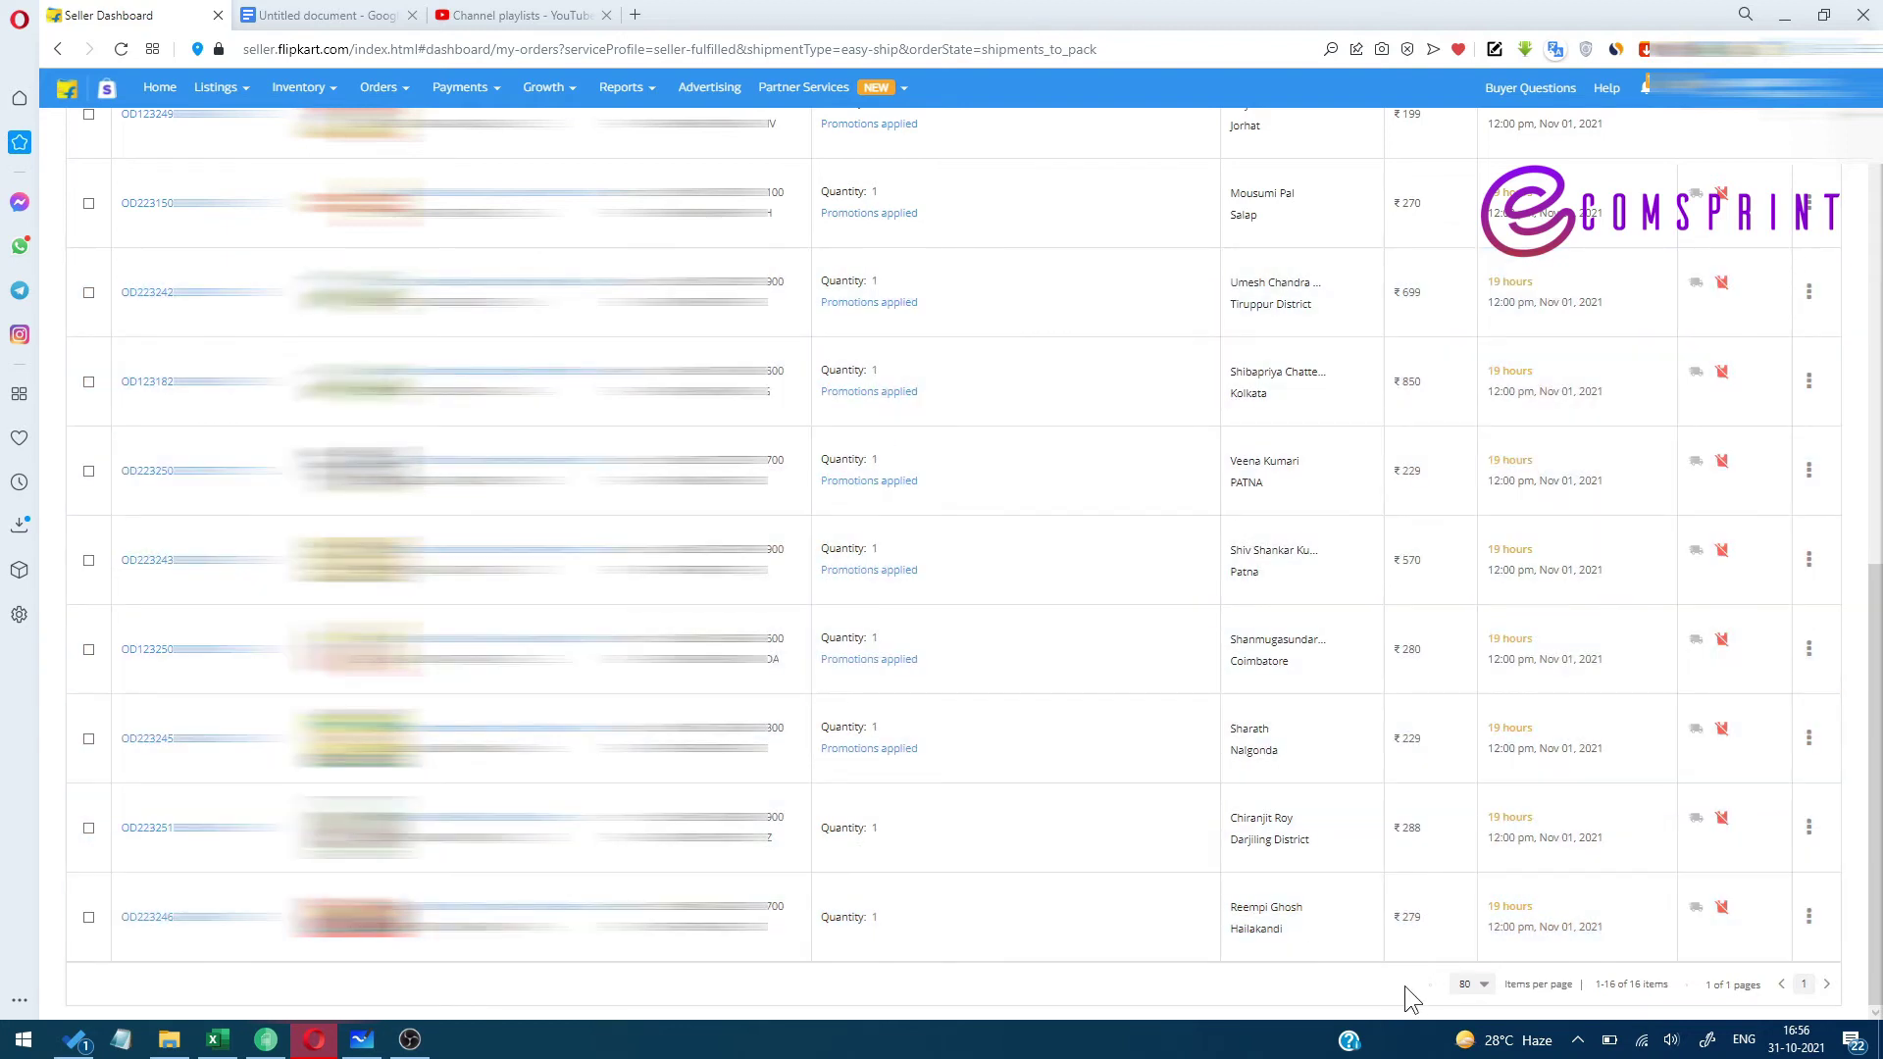
click(1473, 985)
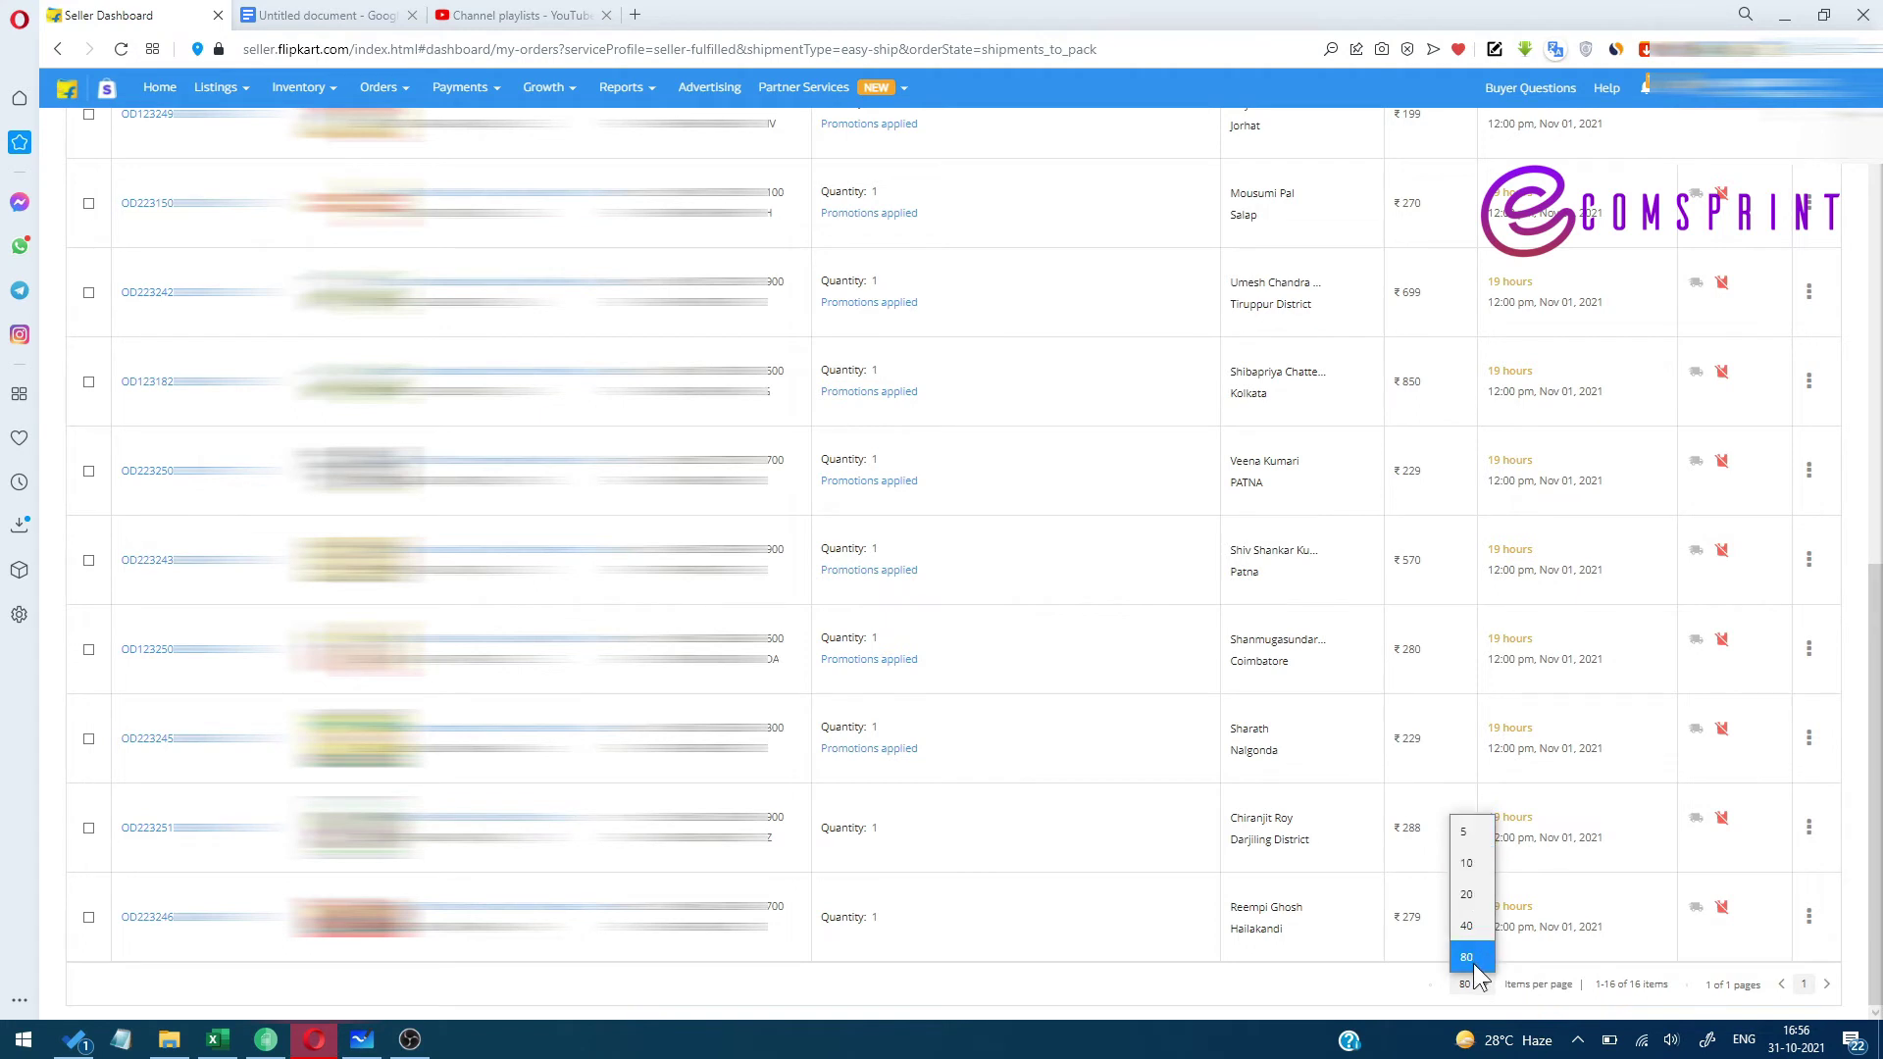
click(1471, 957)
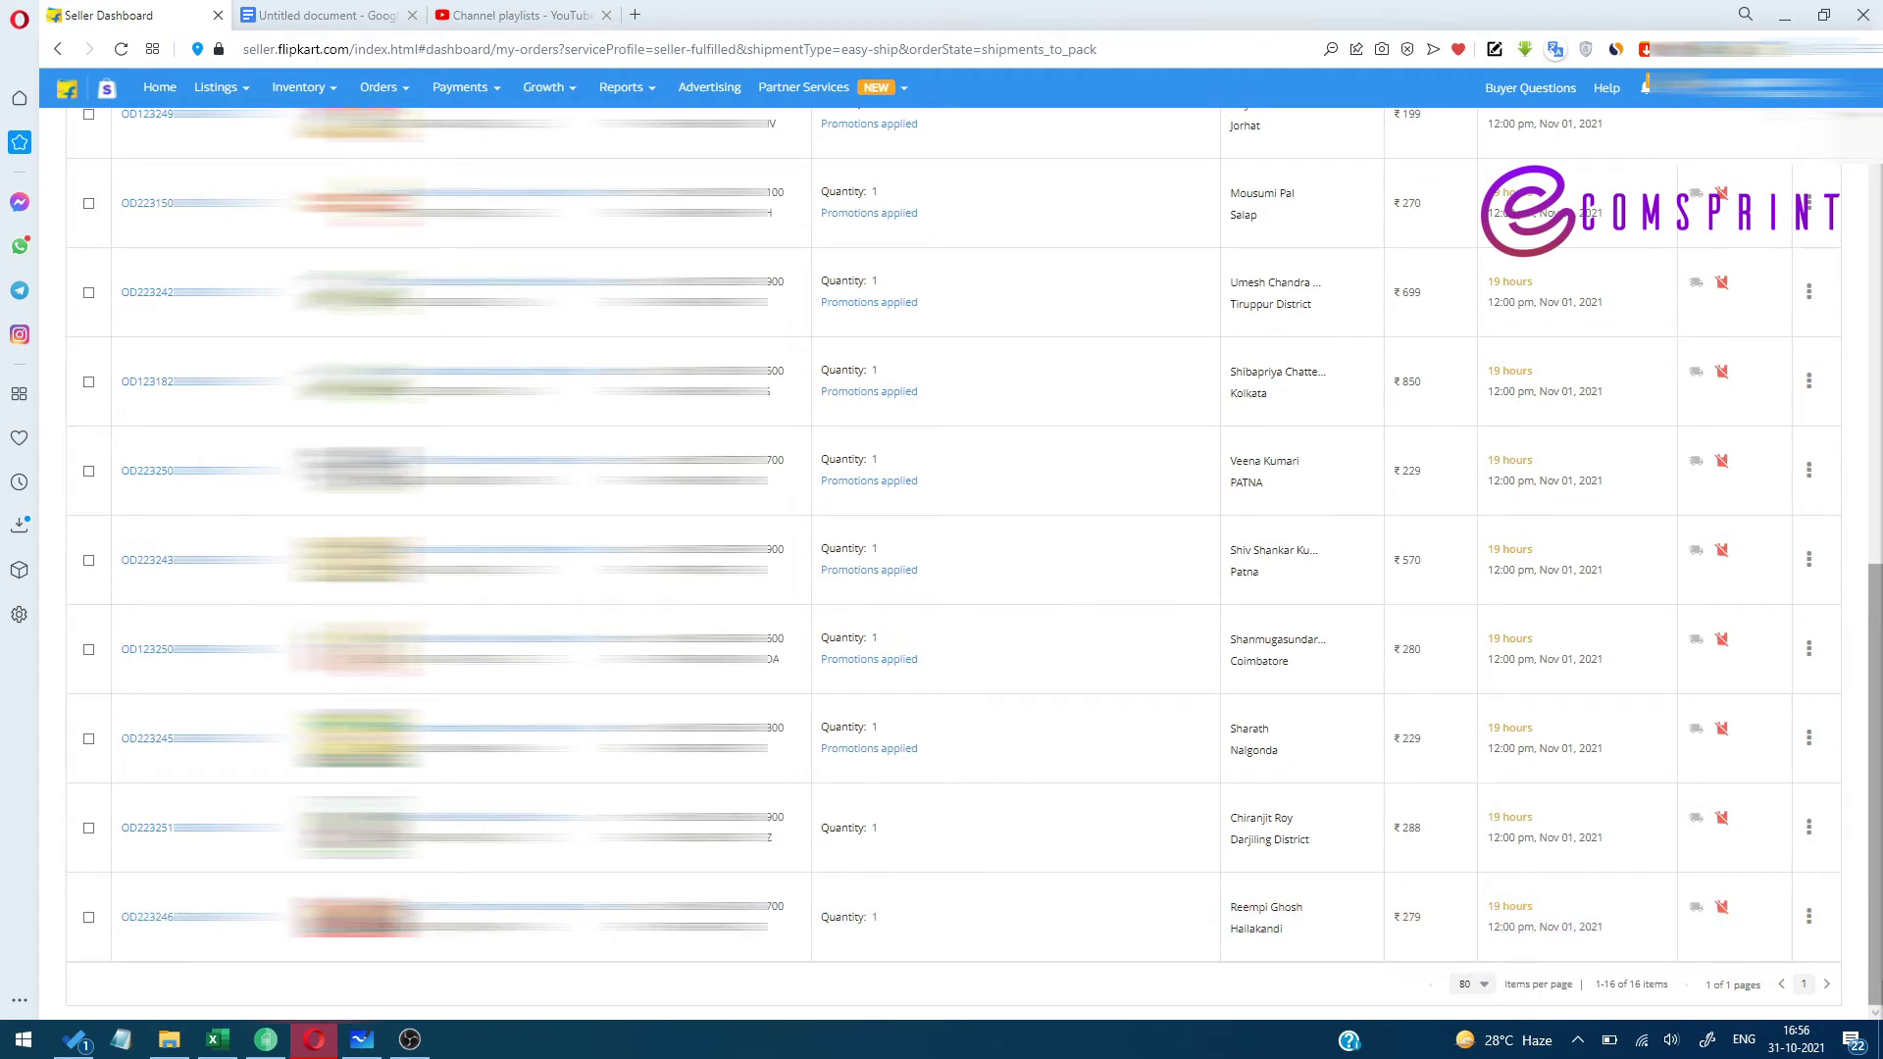
scroll(913, 736, up, 6)
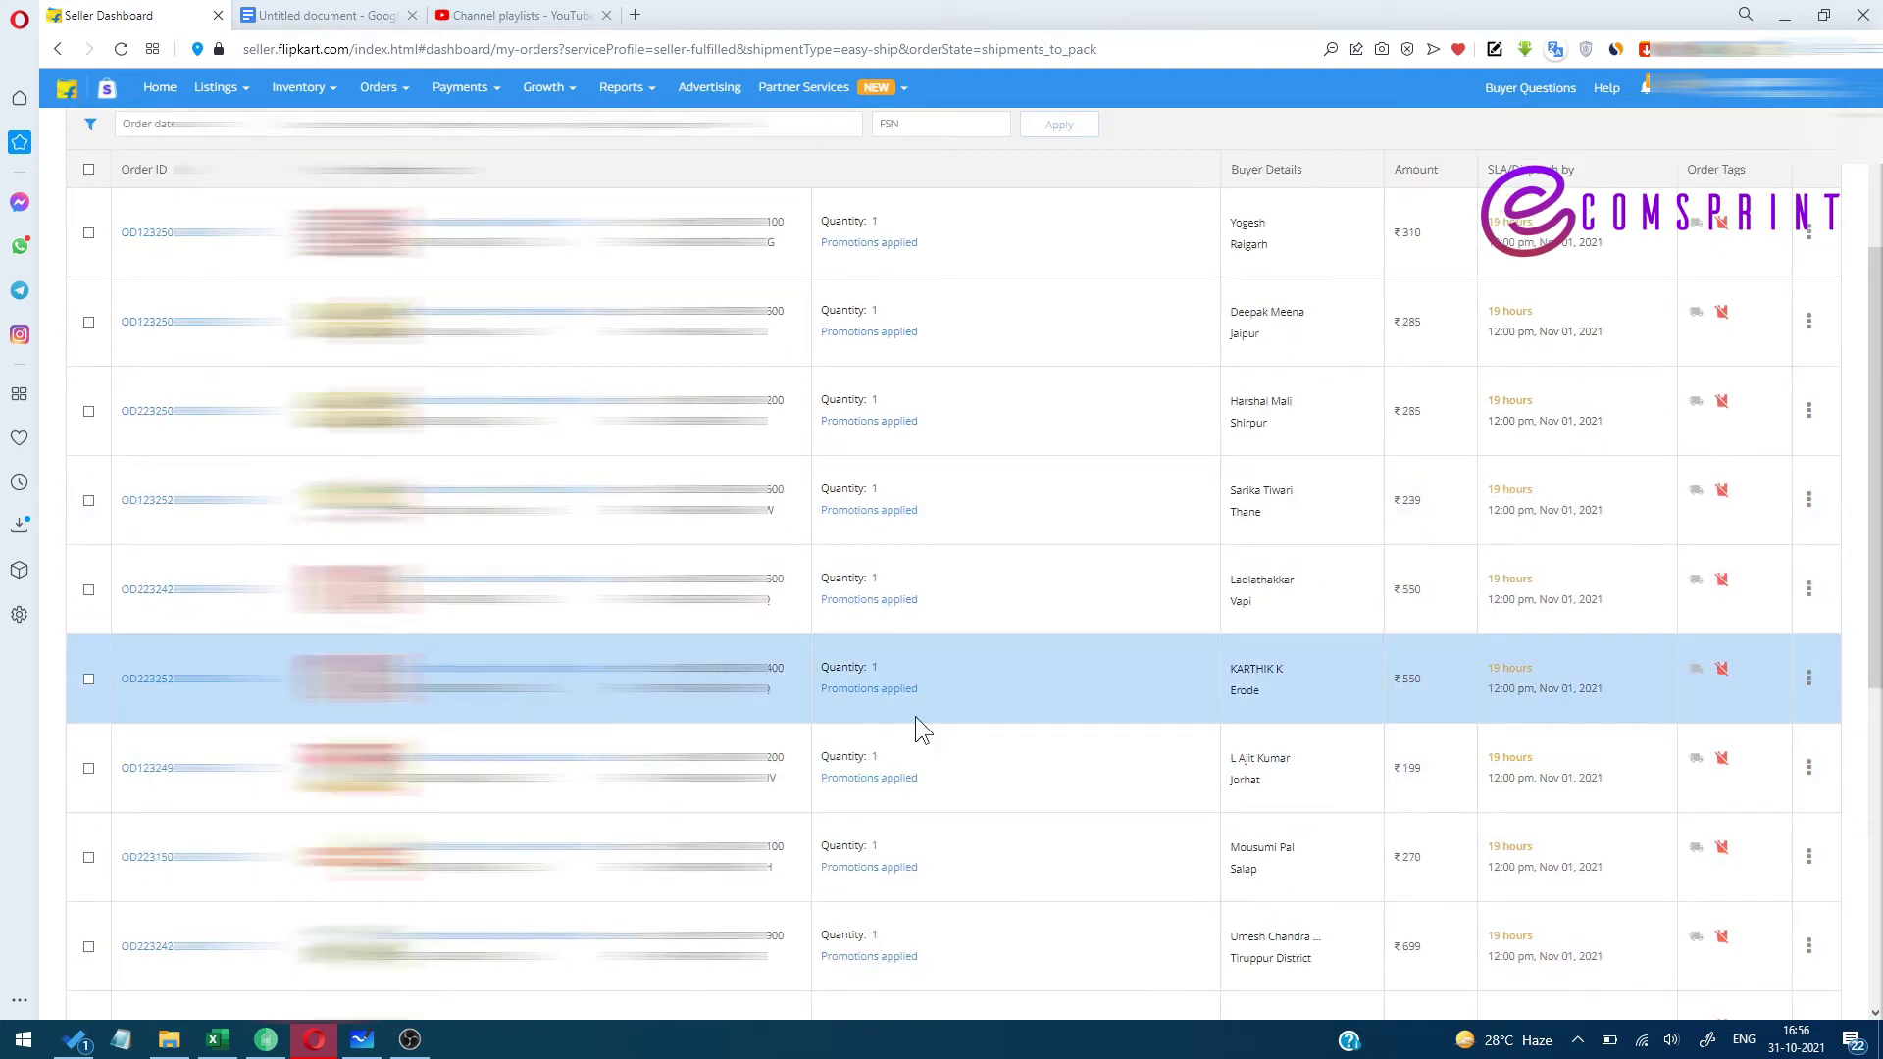
scroll(859, 447, up, 3)
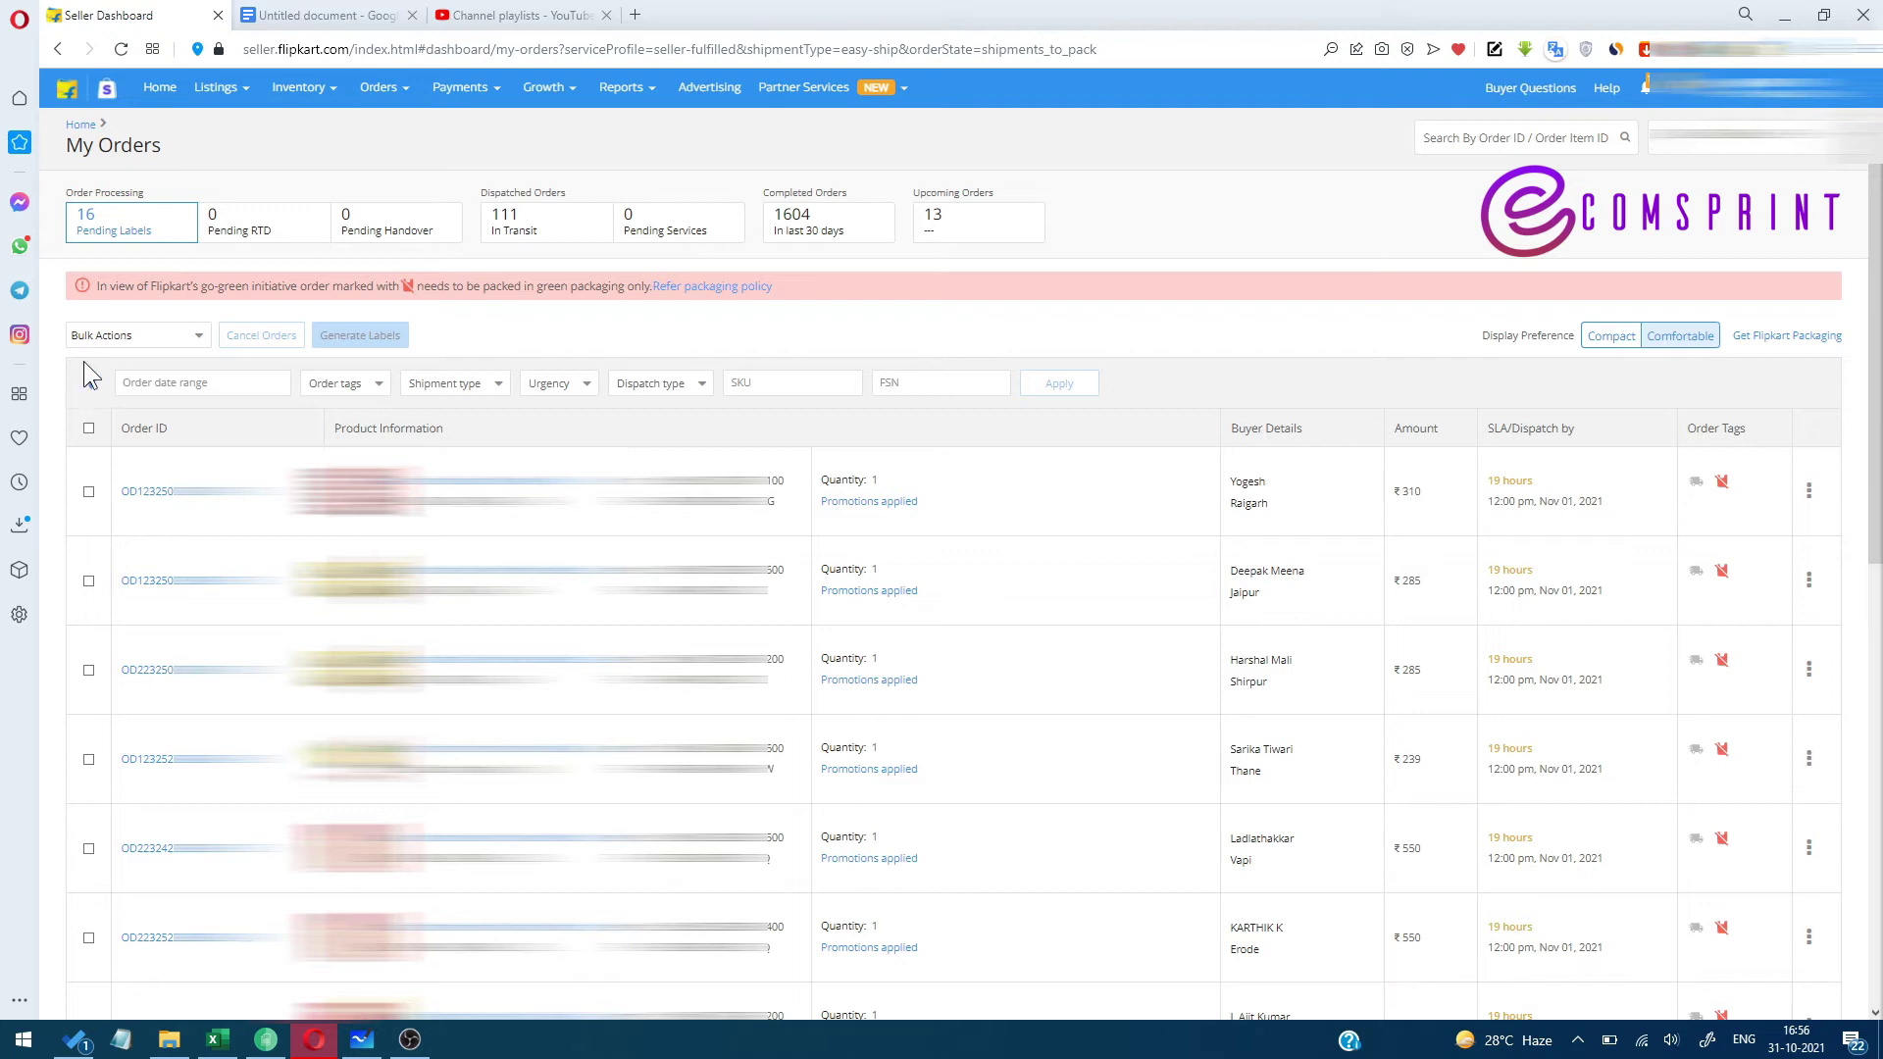
Select all orders in the Pending Labels list, check that the page covers every order, and start generating their labels
click(88, 429)
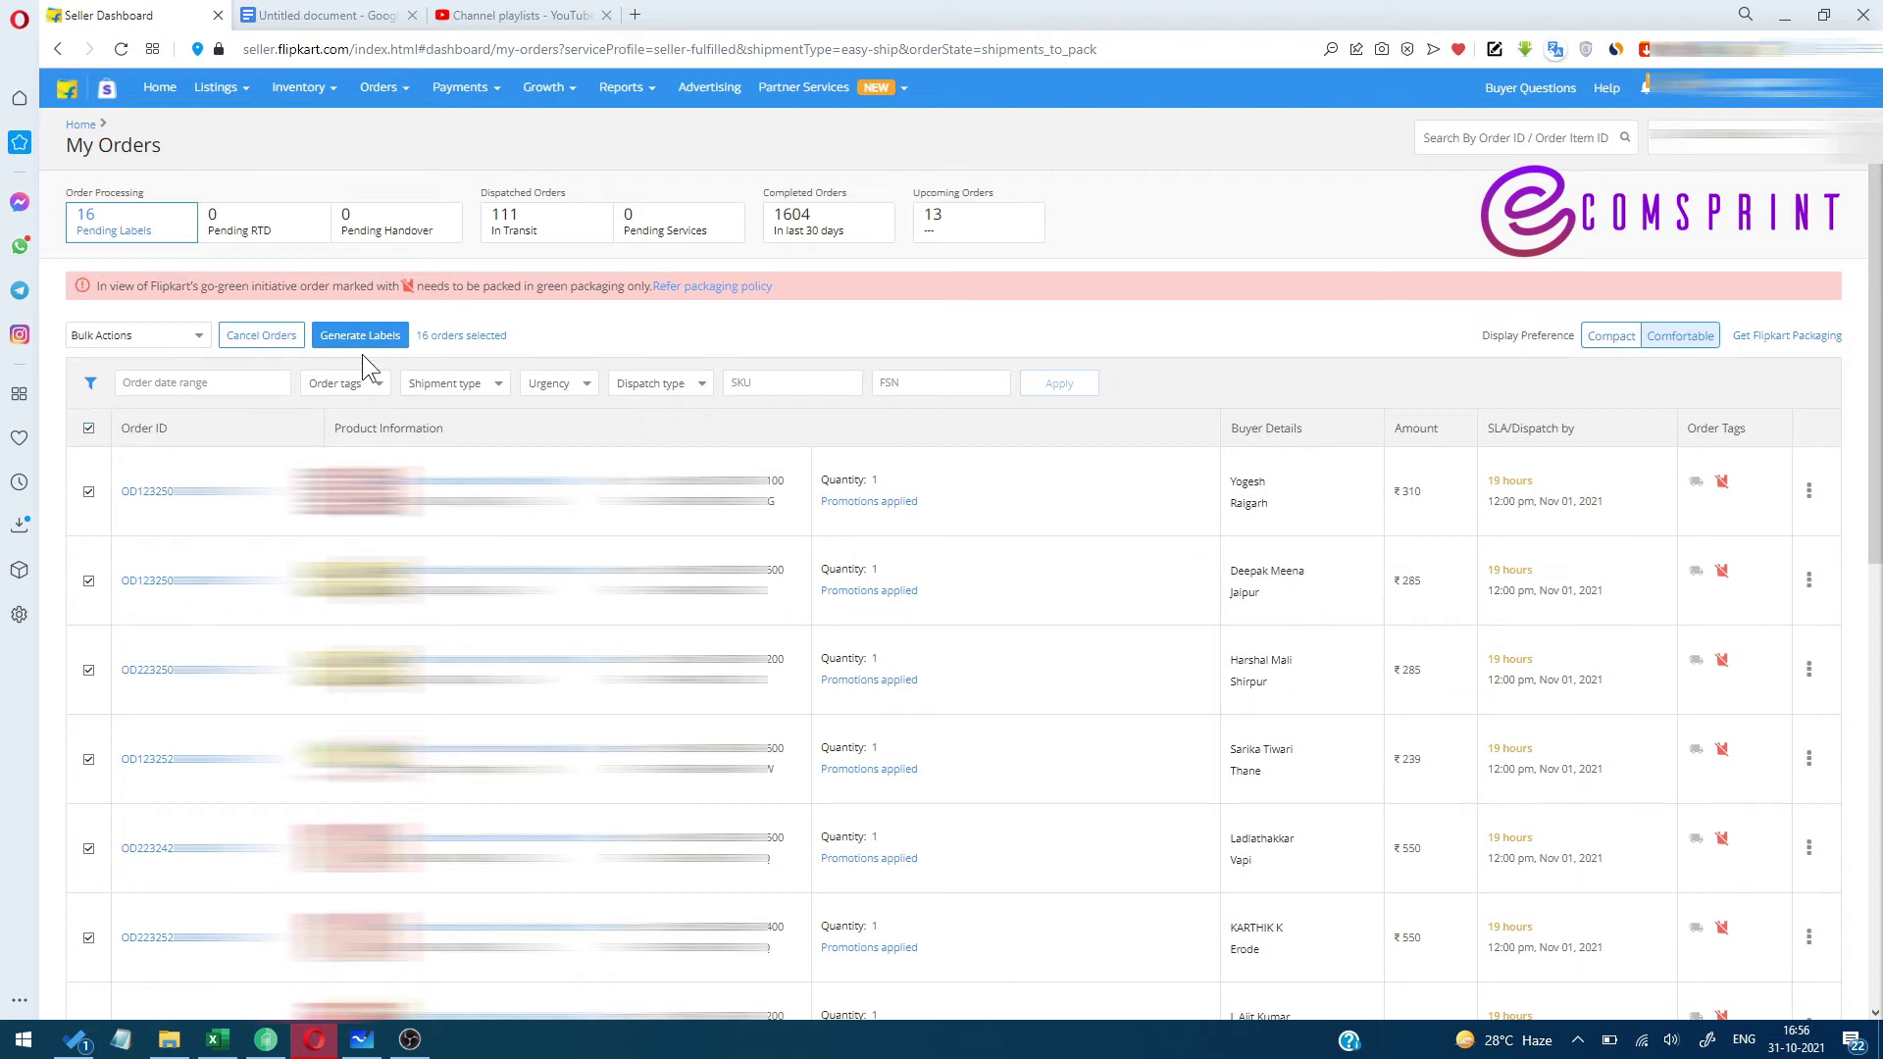
click(562, 343)
scroll(1864, 392, down, 1)
drag(1875, 428, 1861, 895)
drag(1596, 985, 1679, 991)
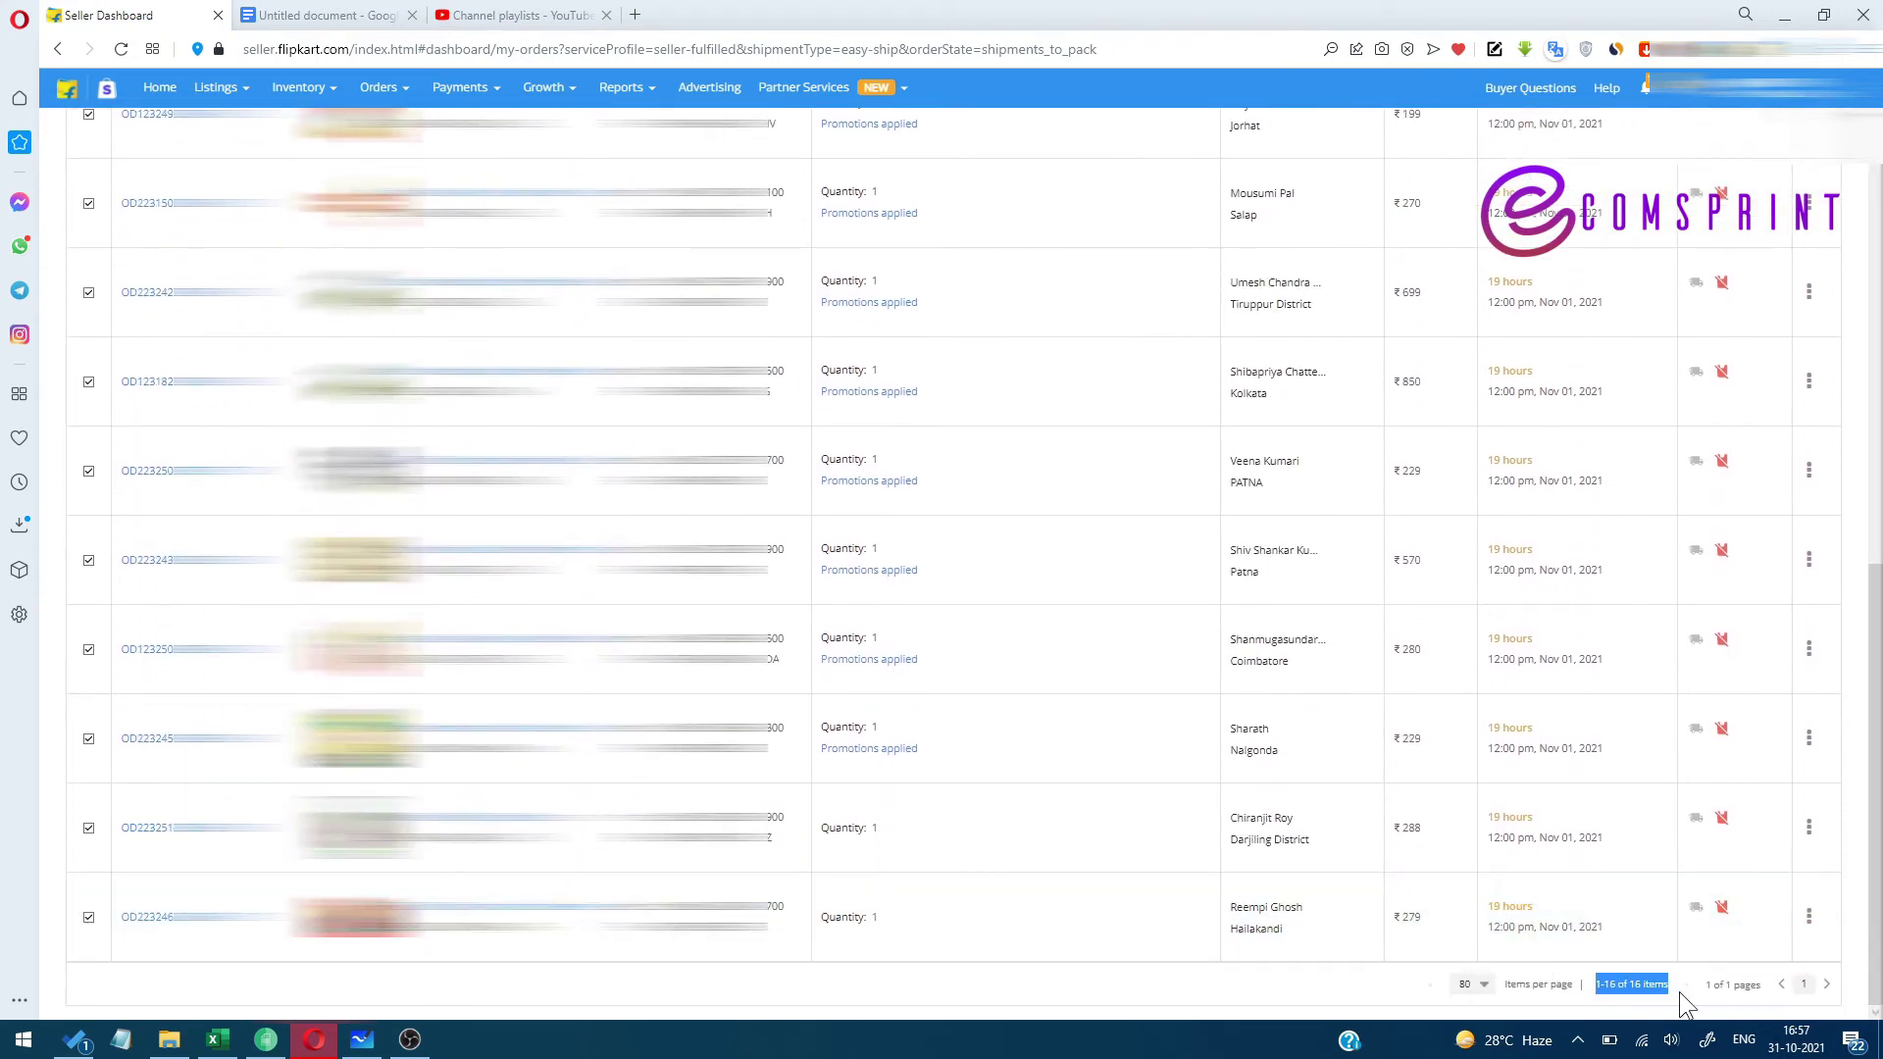
drag(1873, 932, 1873, 534)
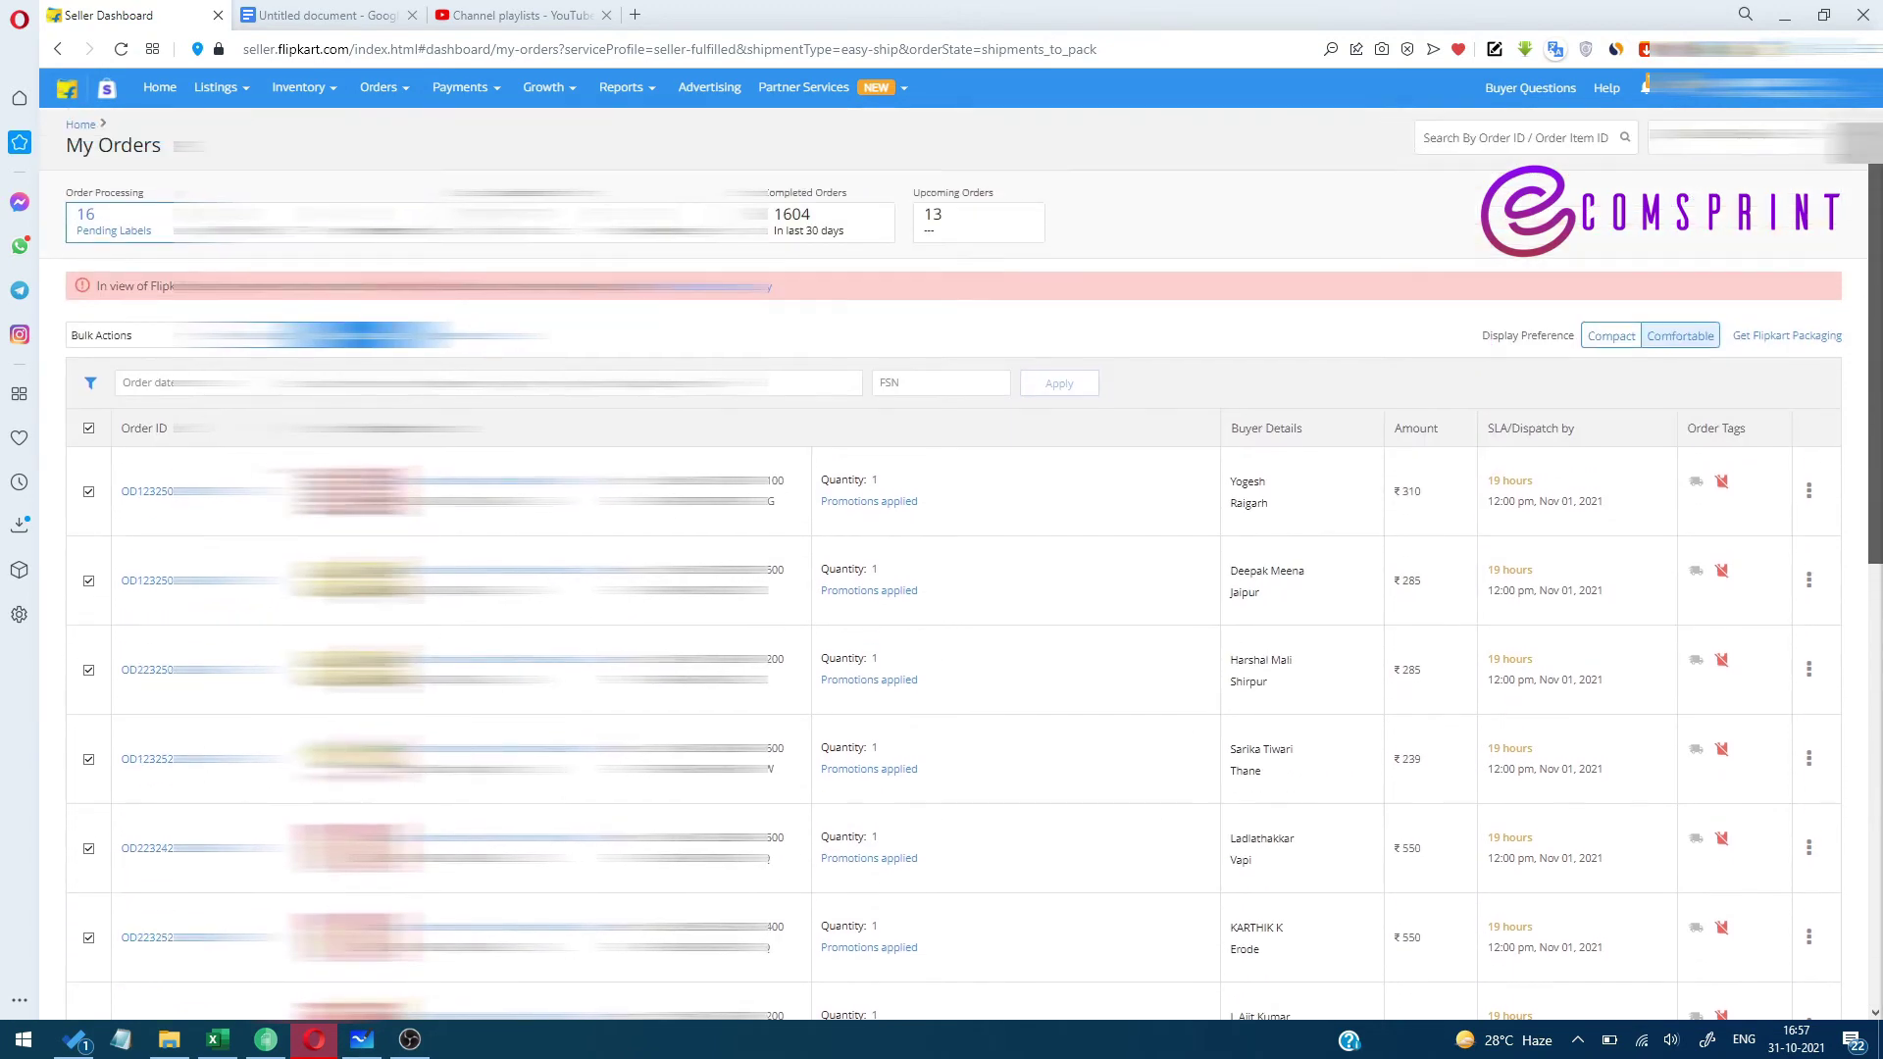
click(357, 339)
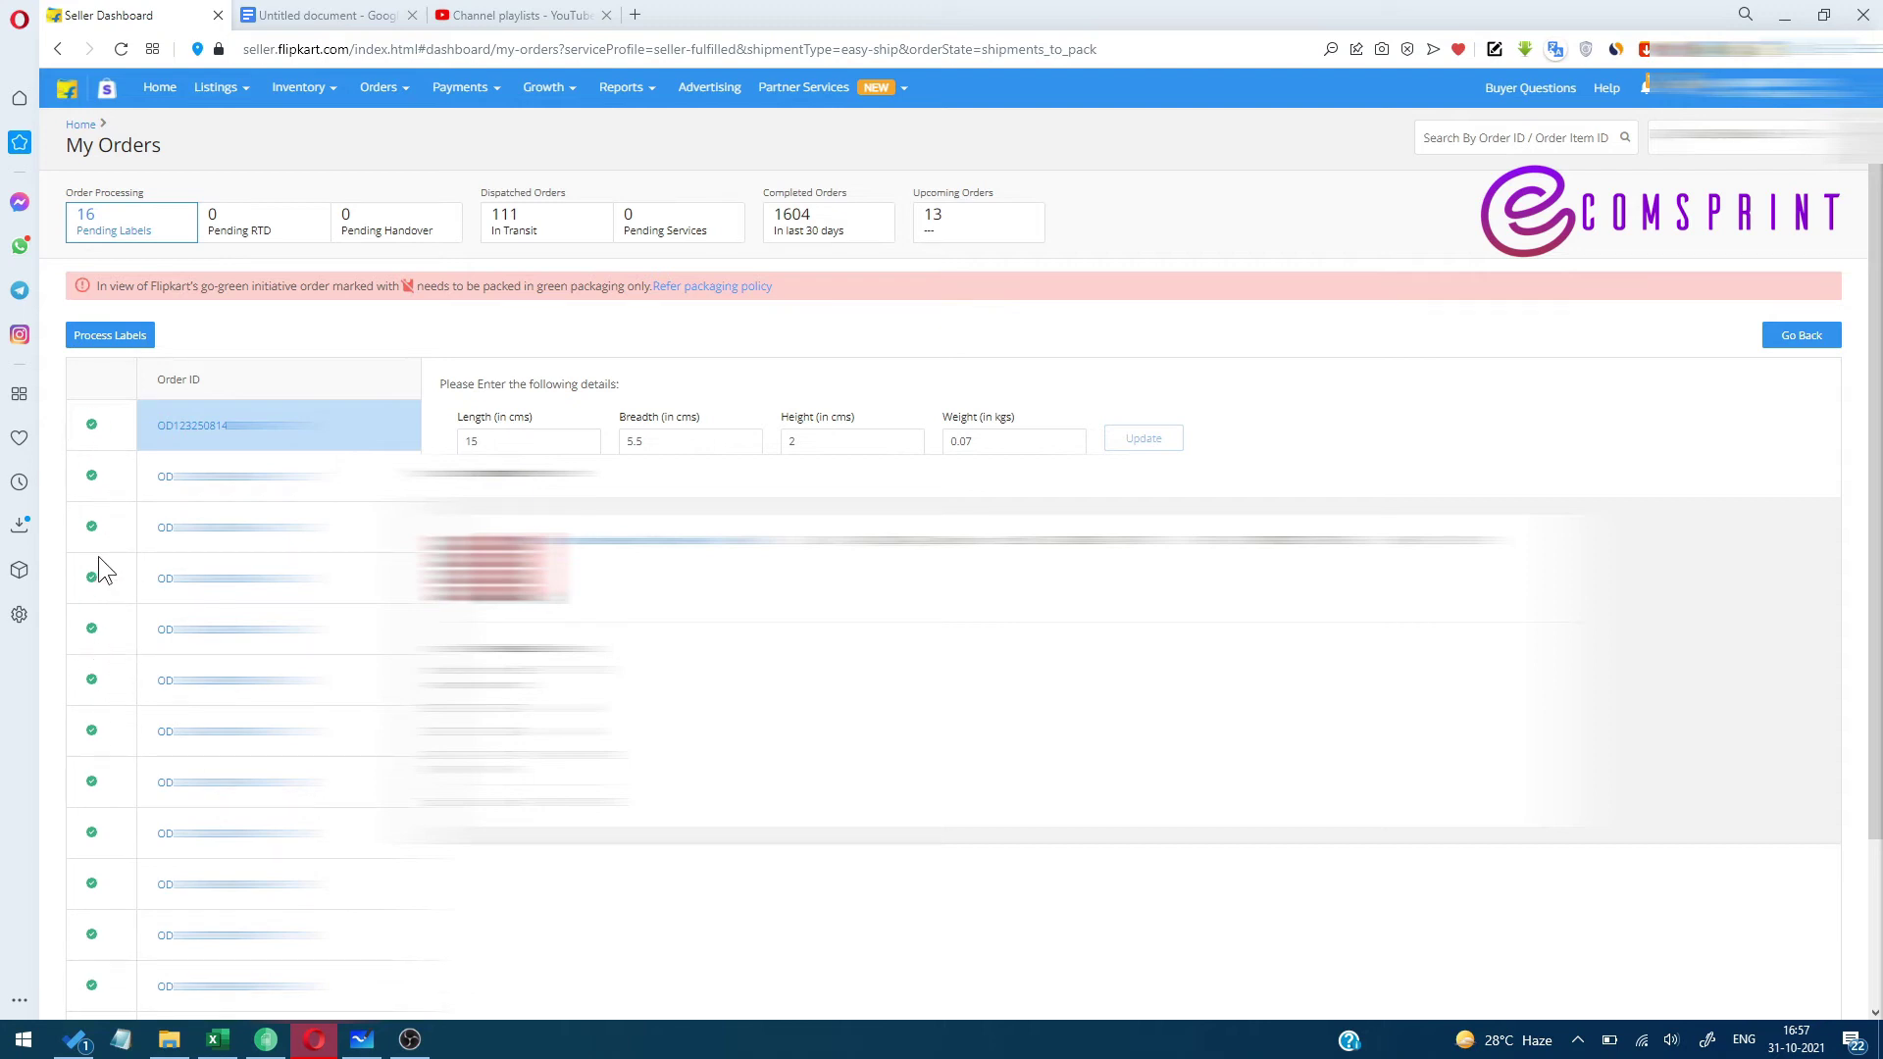
Look through the orders ready for label processing and enter a package length of 16 cm for the first order
scroll(98, 586, down, 2)
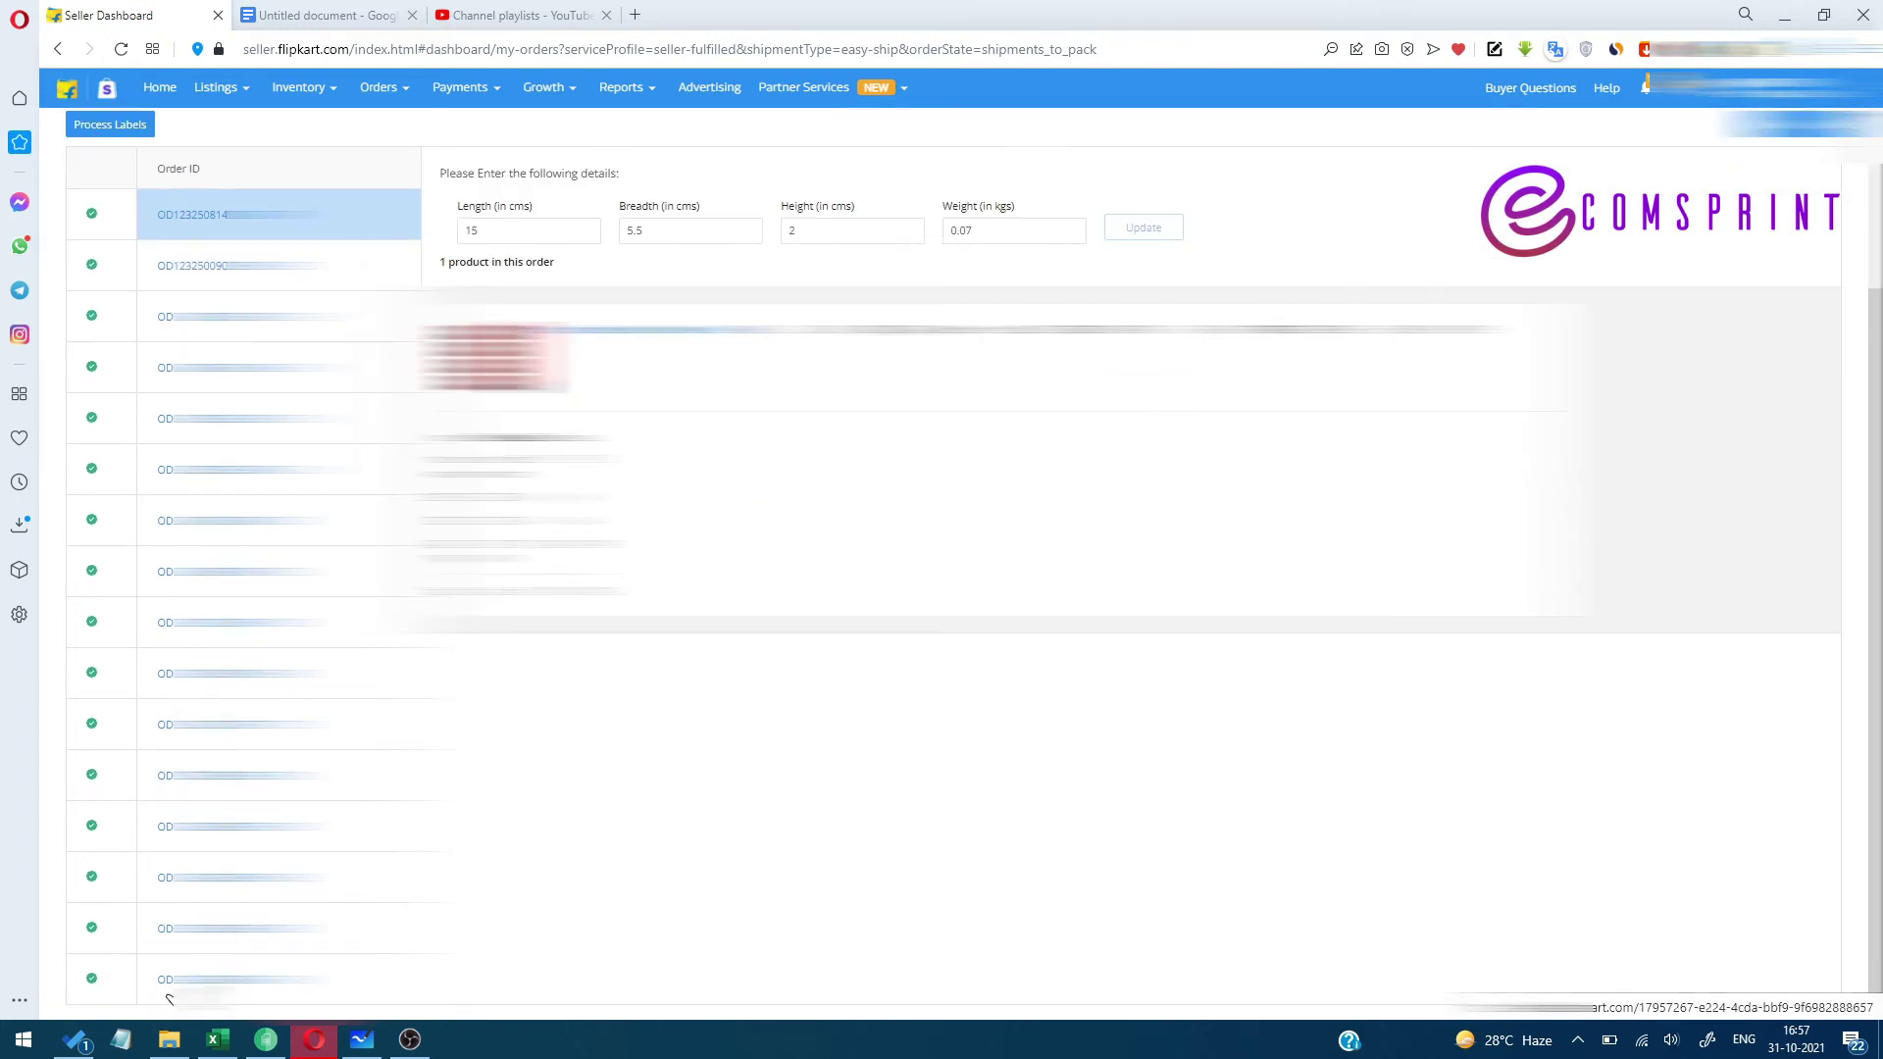
scroll(151, 774, up, 2)
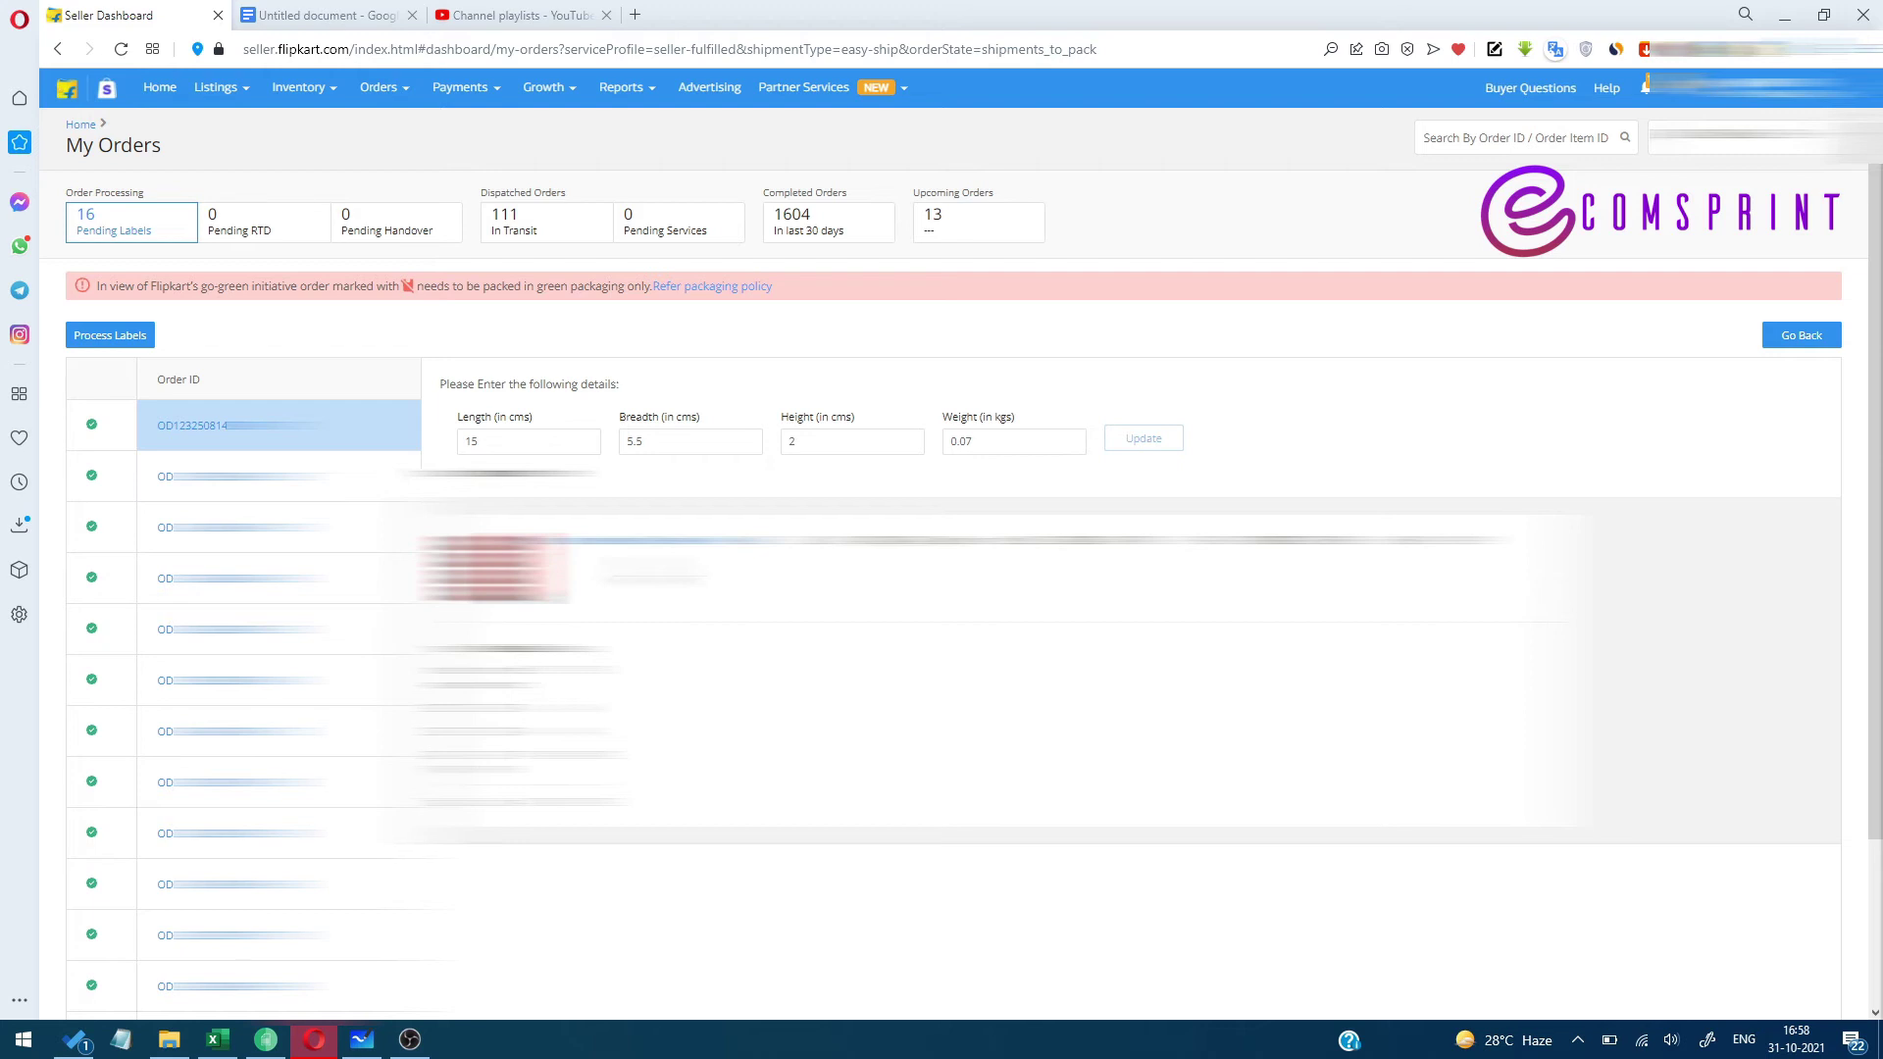
double_click(471, 440)
key(BackSpace)
drag(438, 385, 580, 384)
click(616, 385)
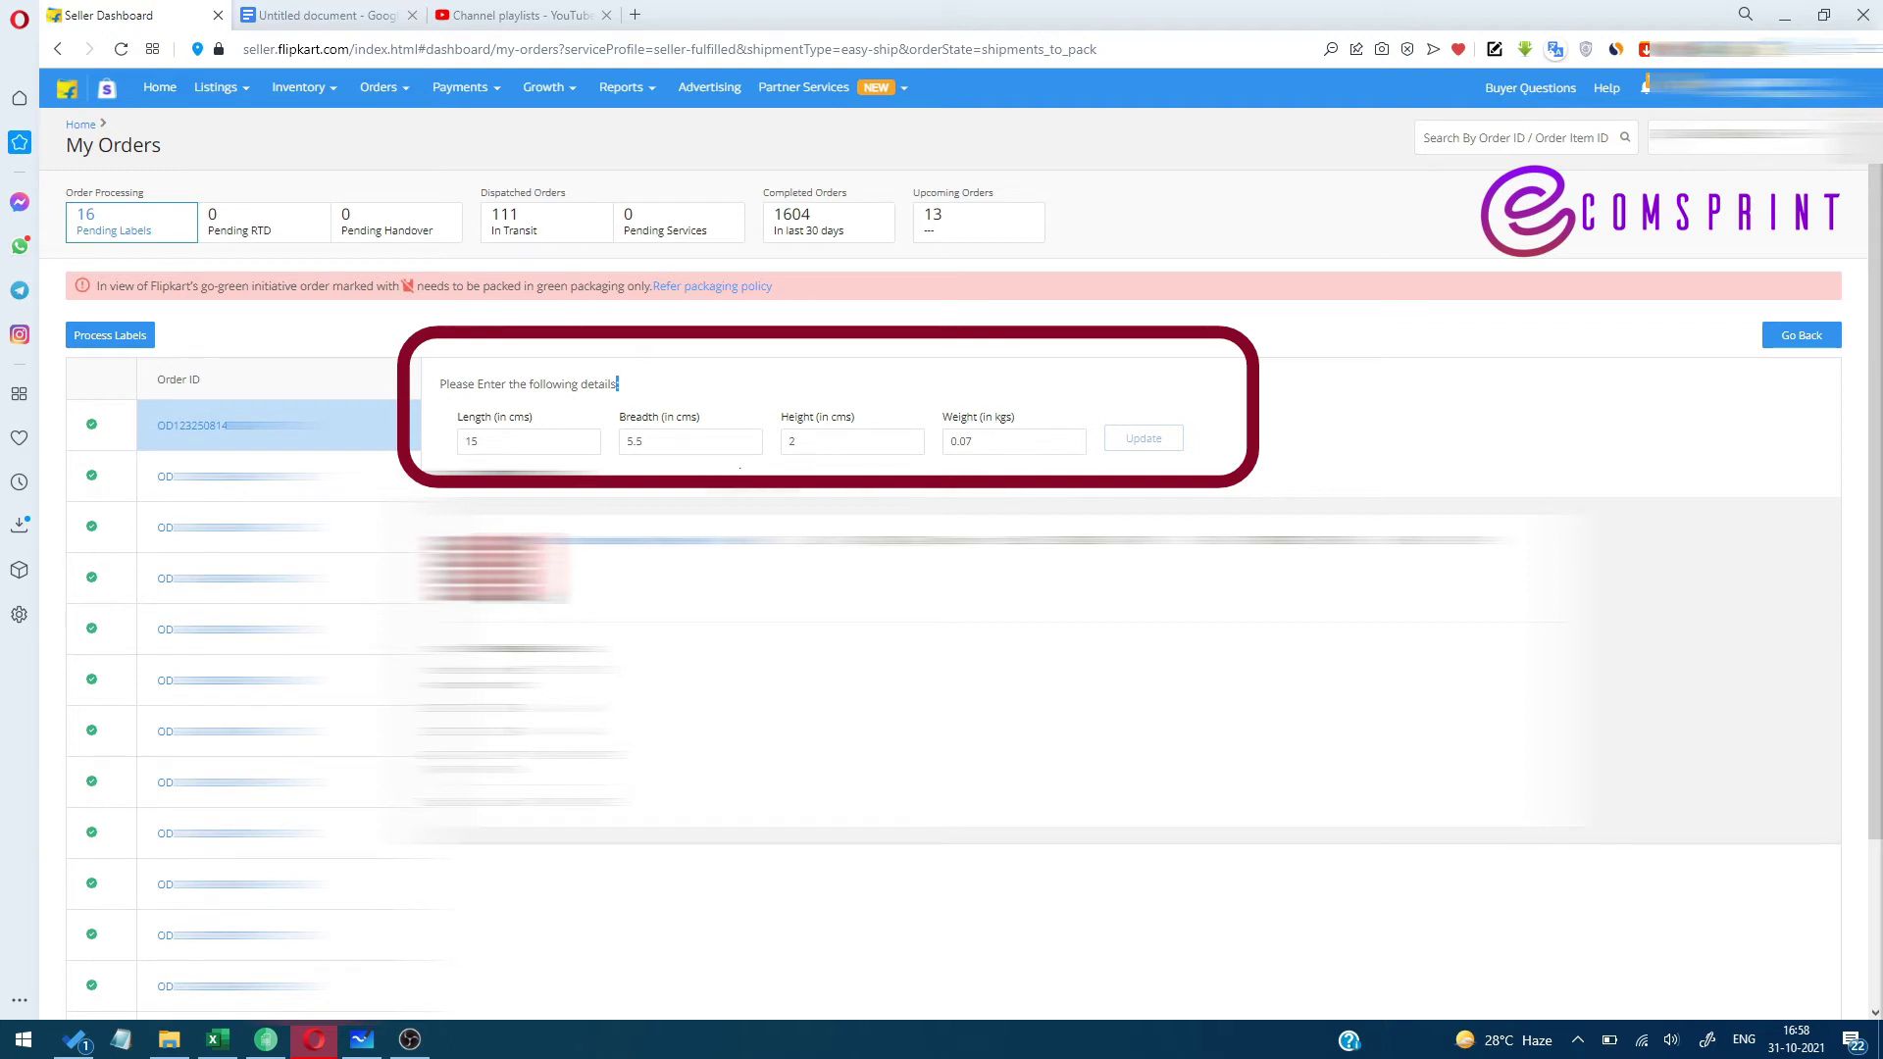
click(506, 447)
key(BackSpace)
text(6)
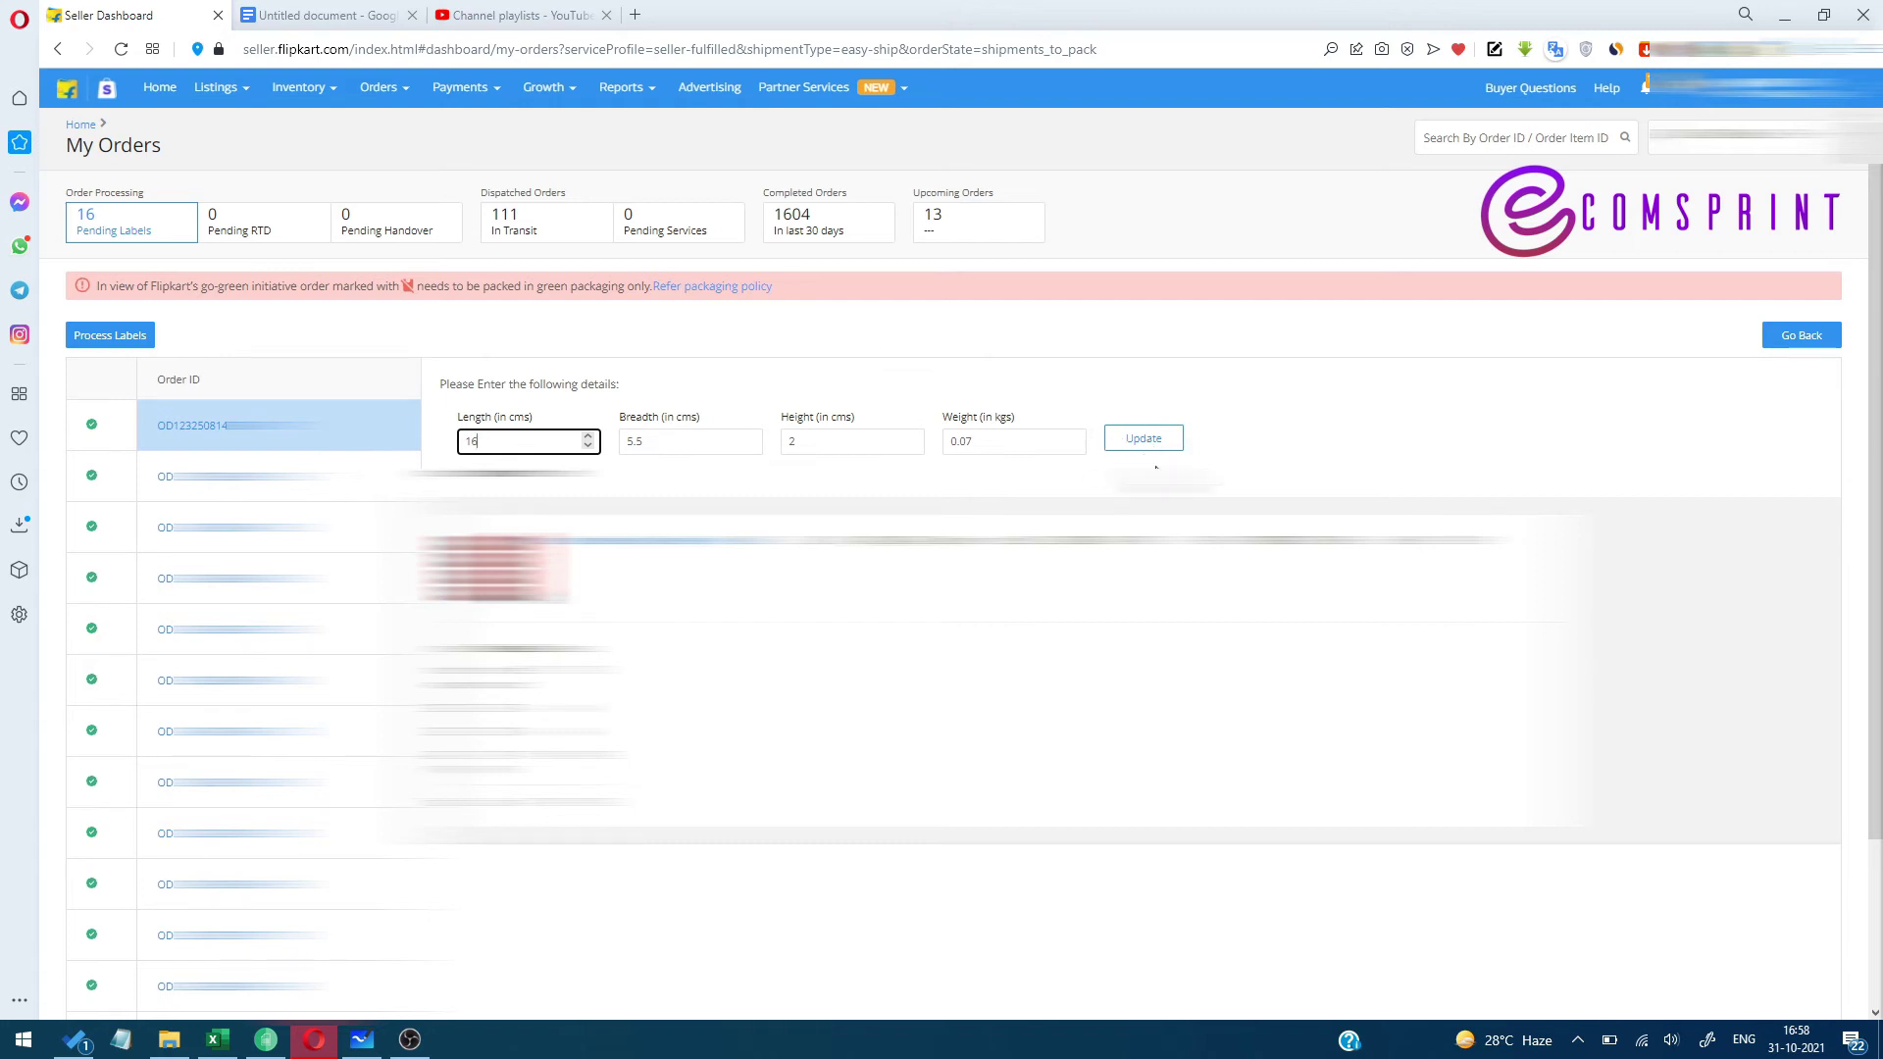
key(ctrl+plus)
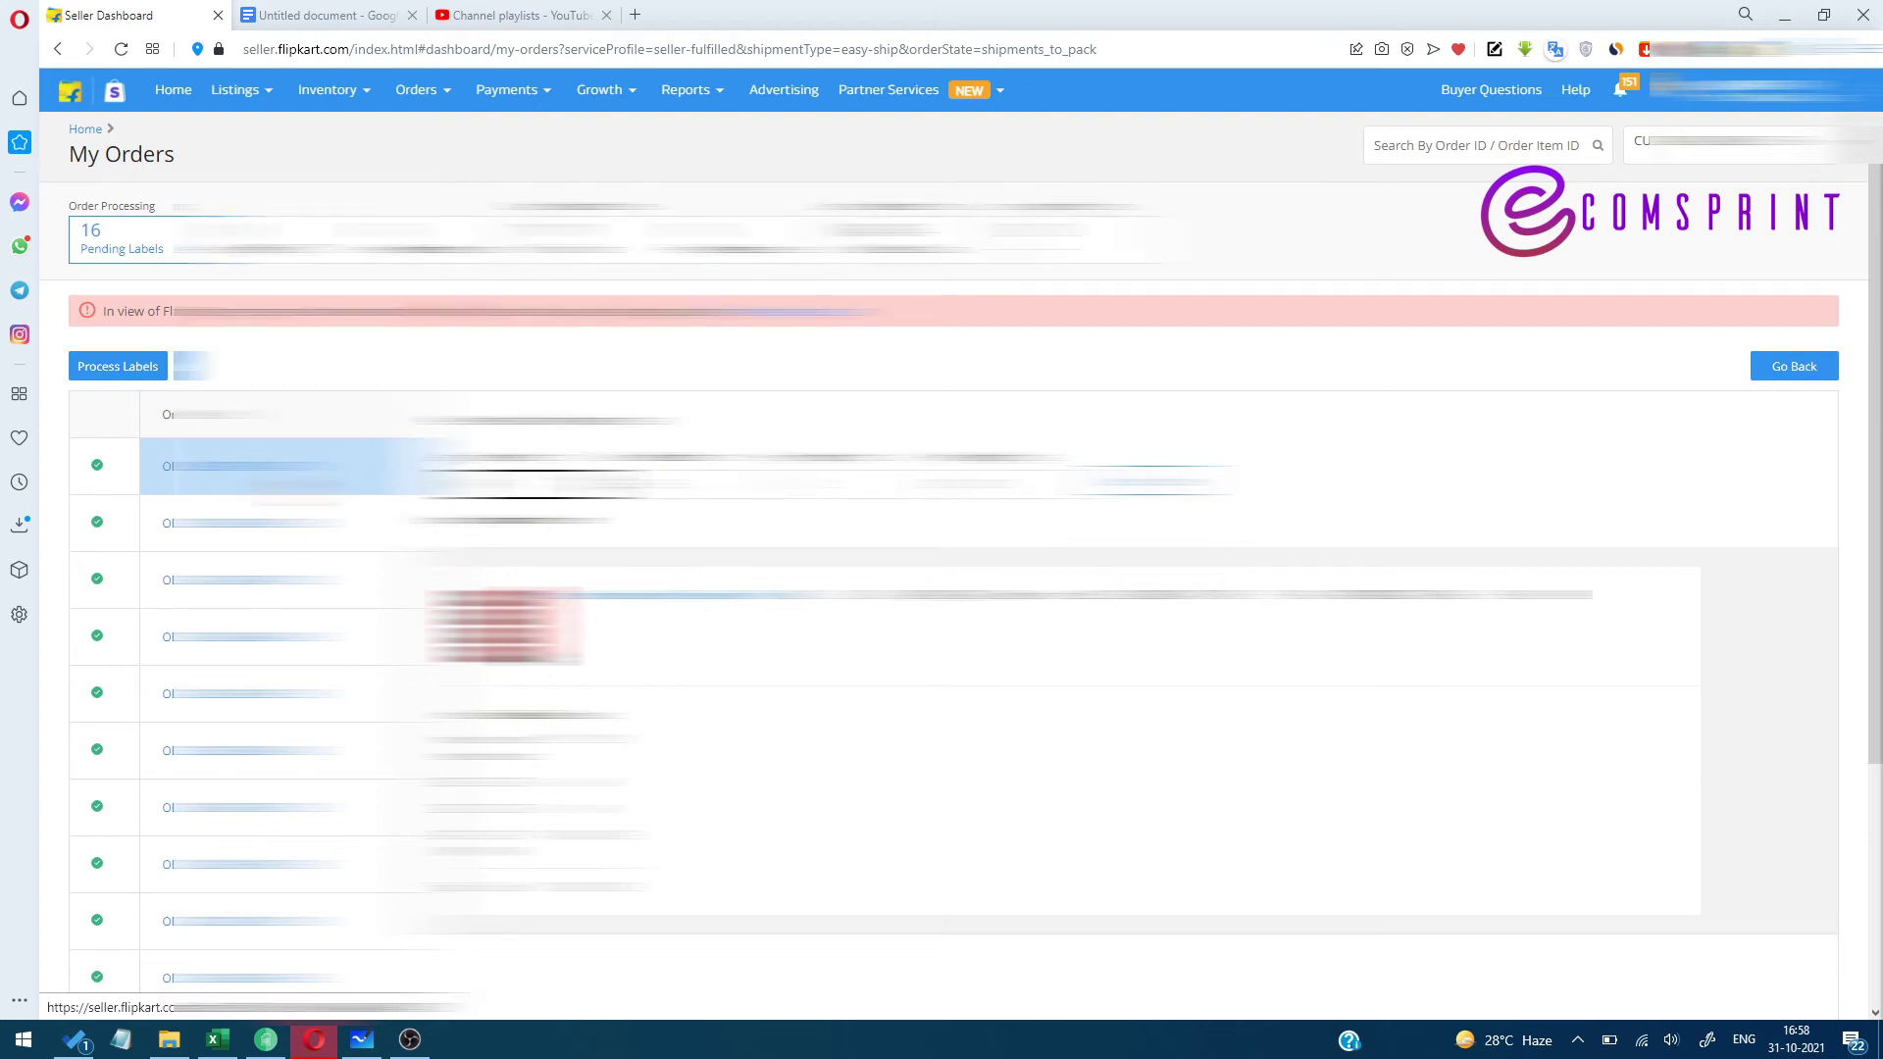
scroll(295, 480, down, 4)
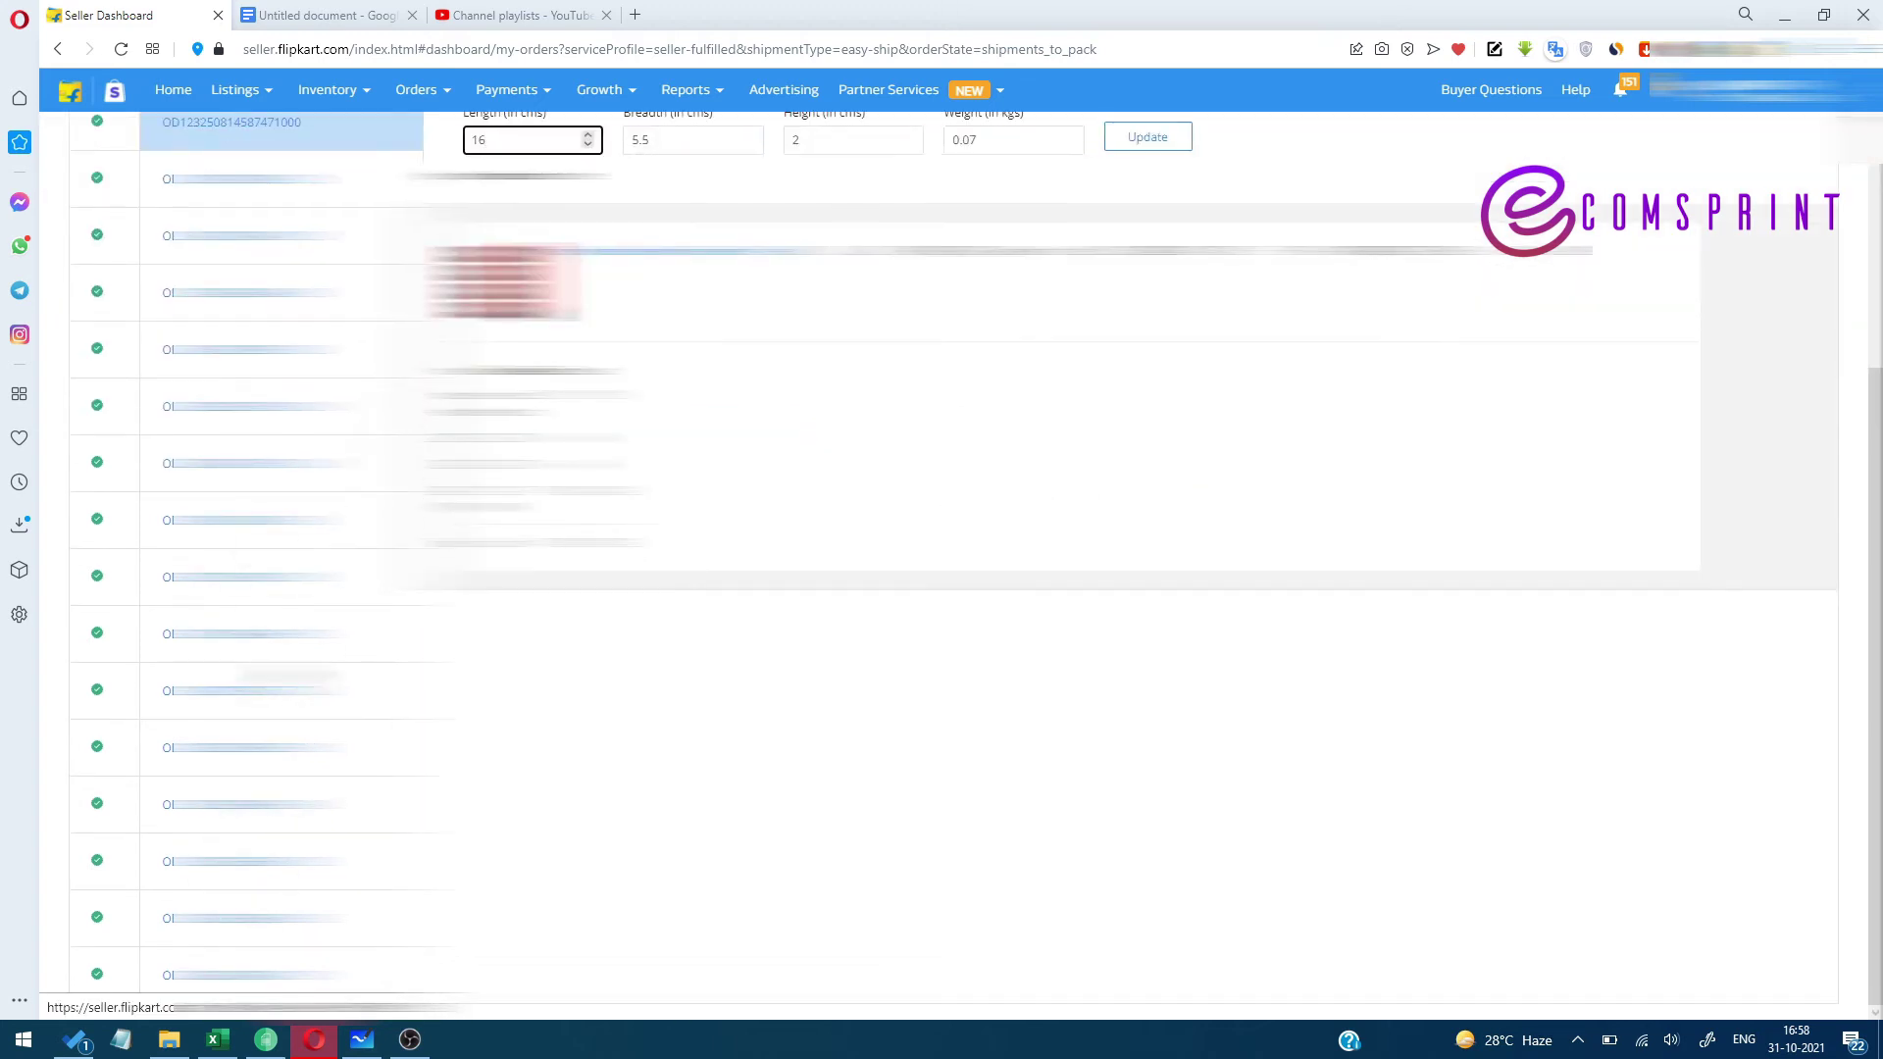
scroll(296, 480, up, 4)
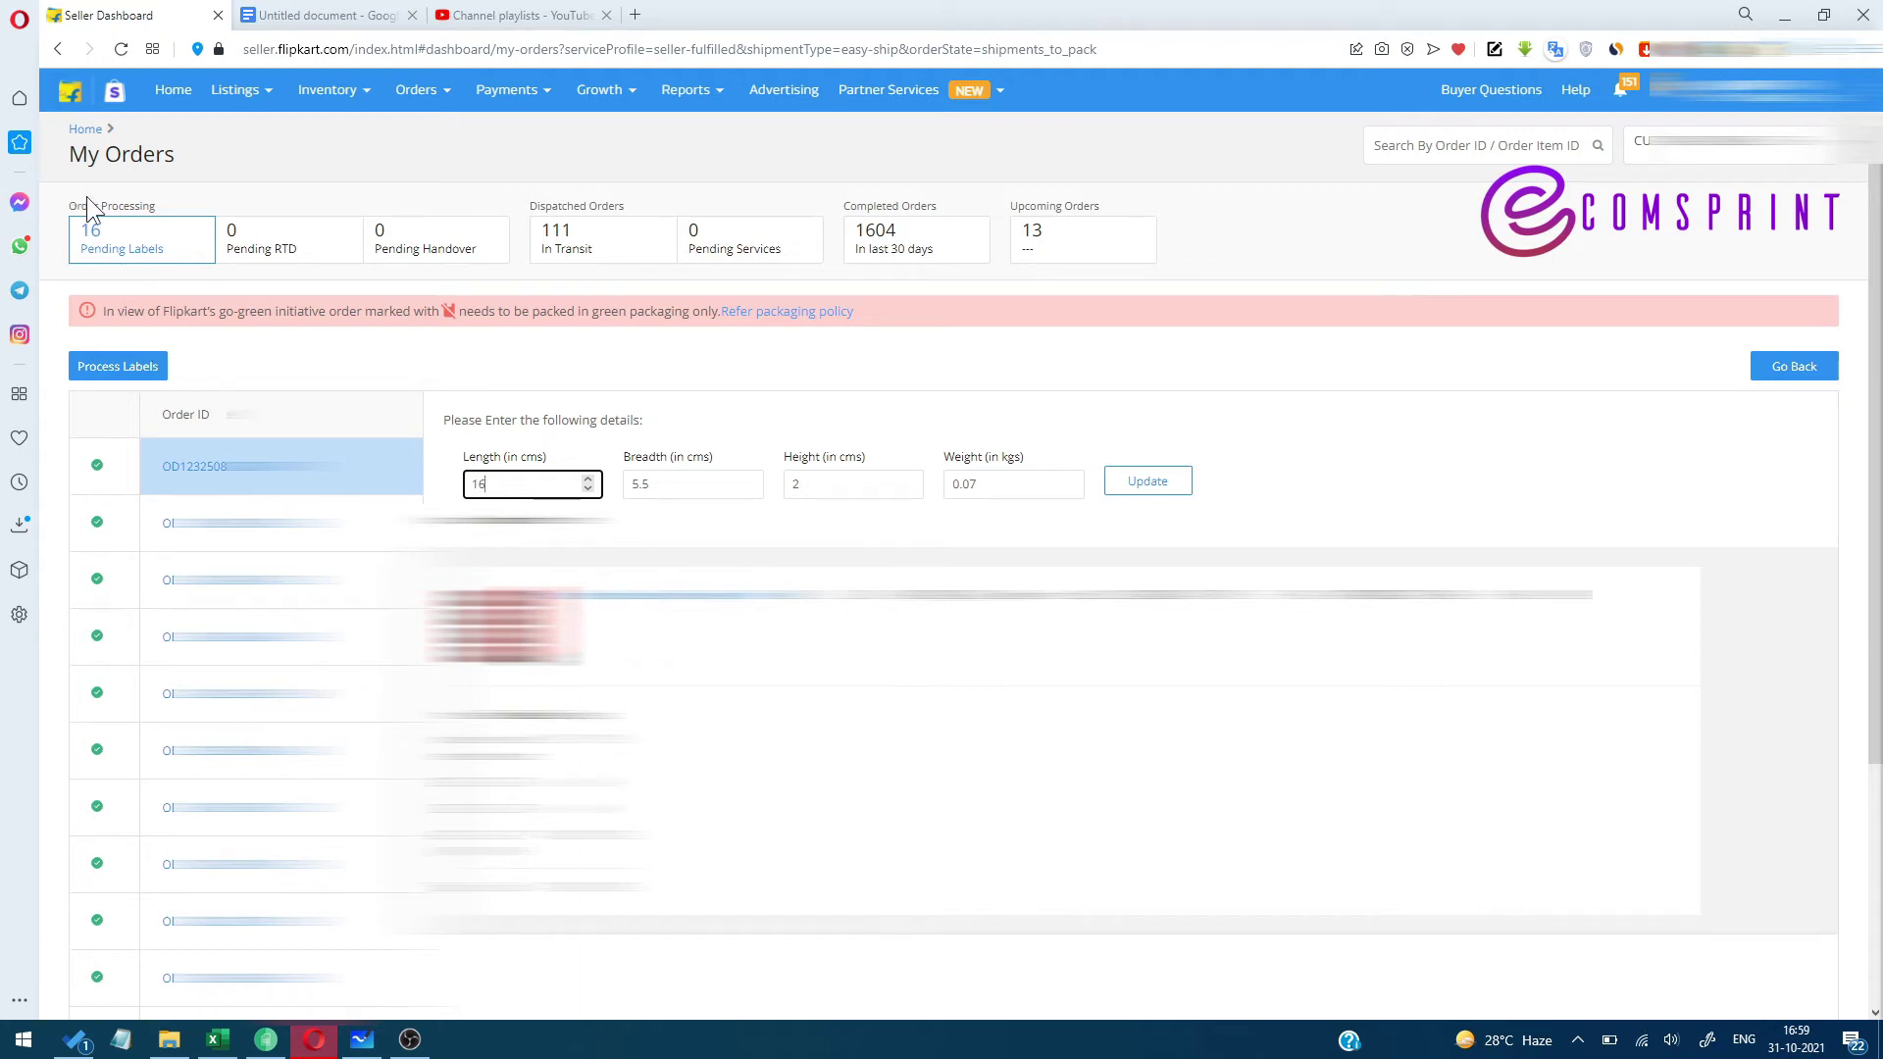
Leave label processing by way of Pending RTD, reopen the Pending Labels list and select all its orders
click(257, 251)
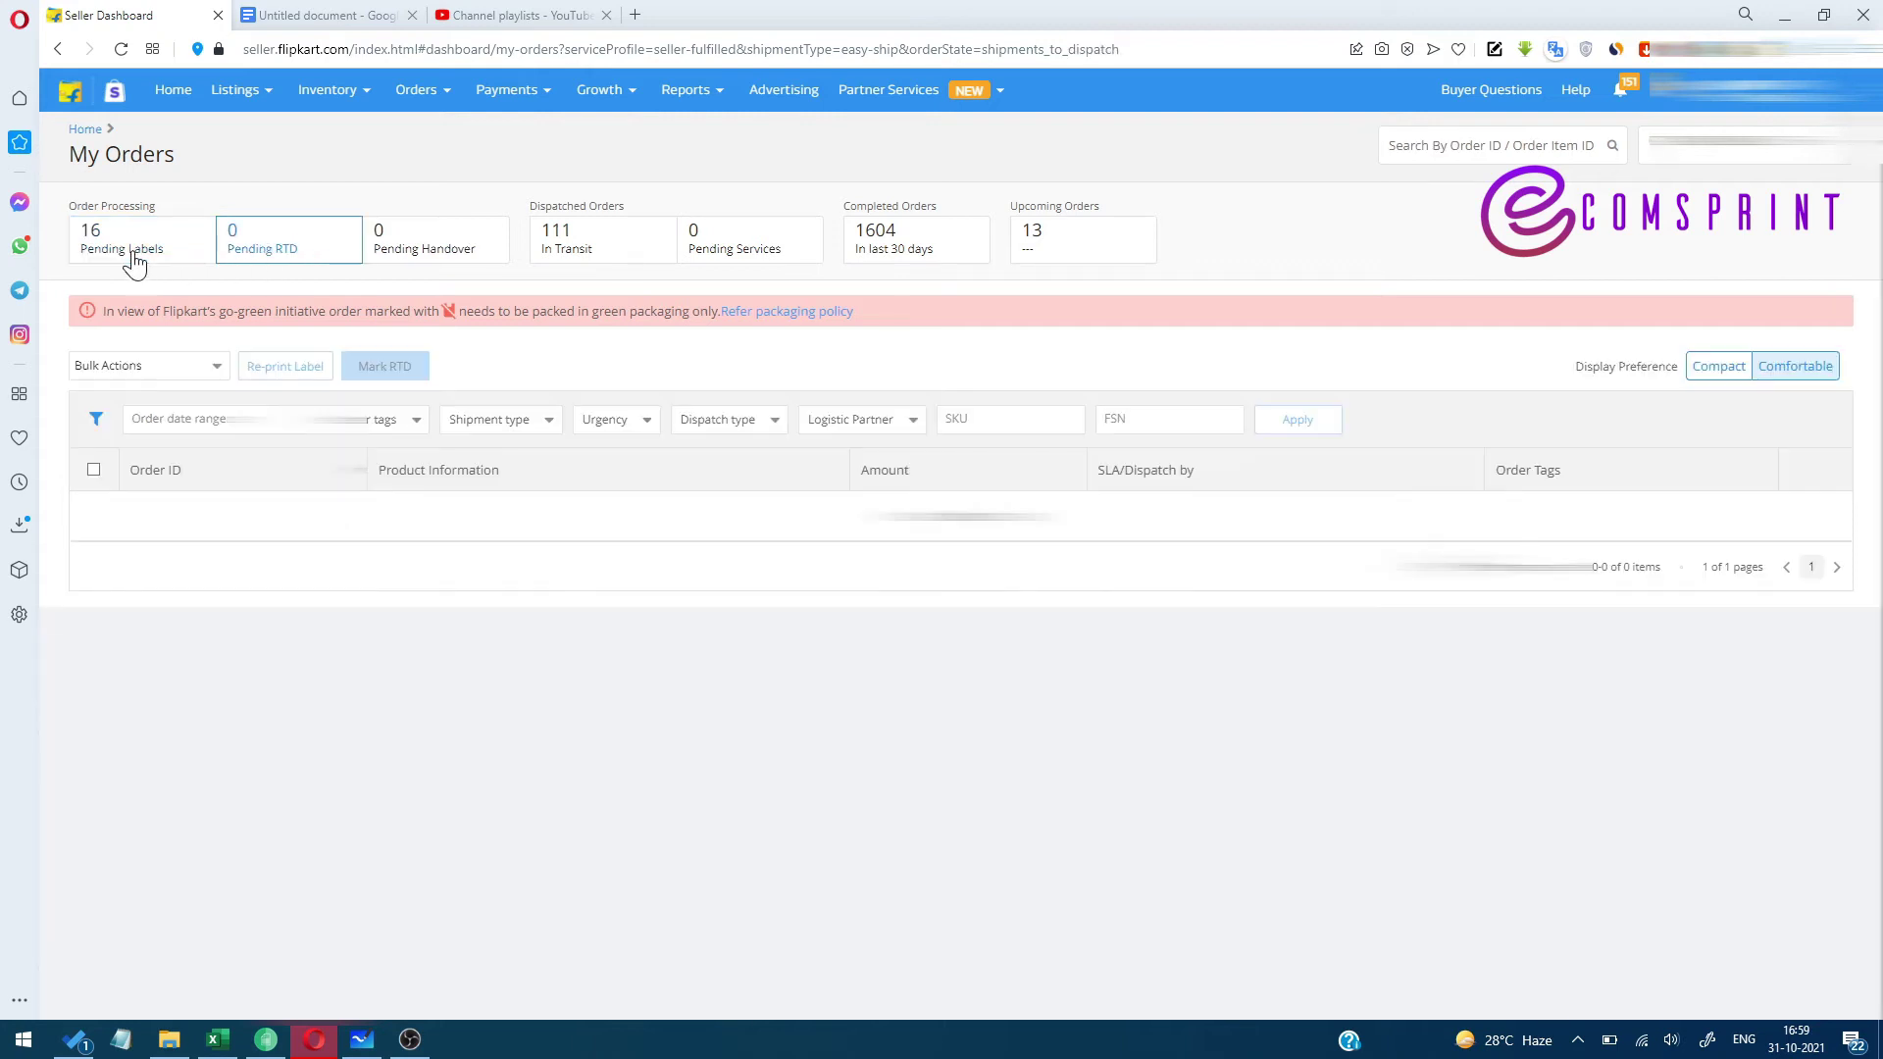
click(137, 257)
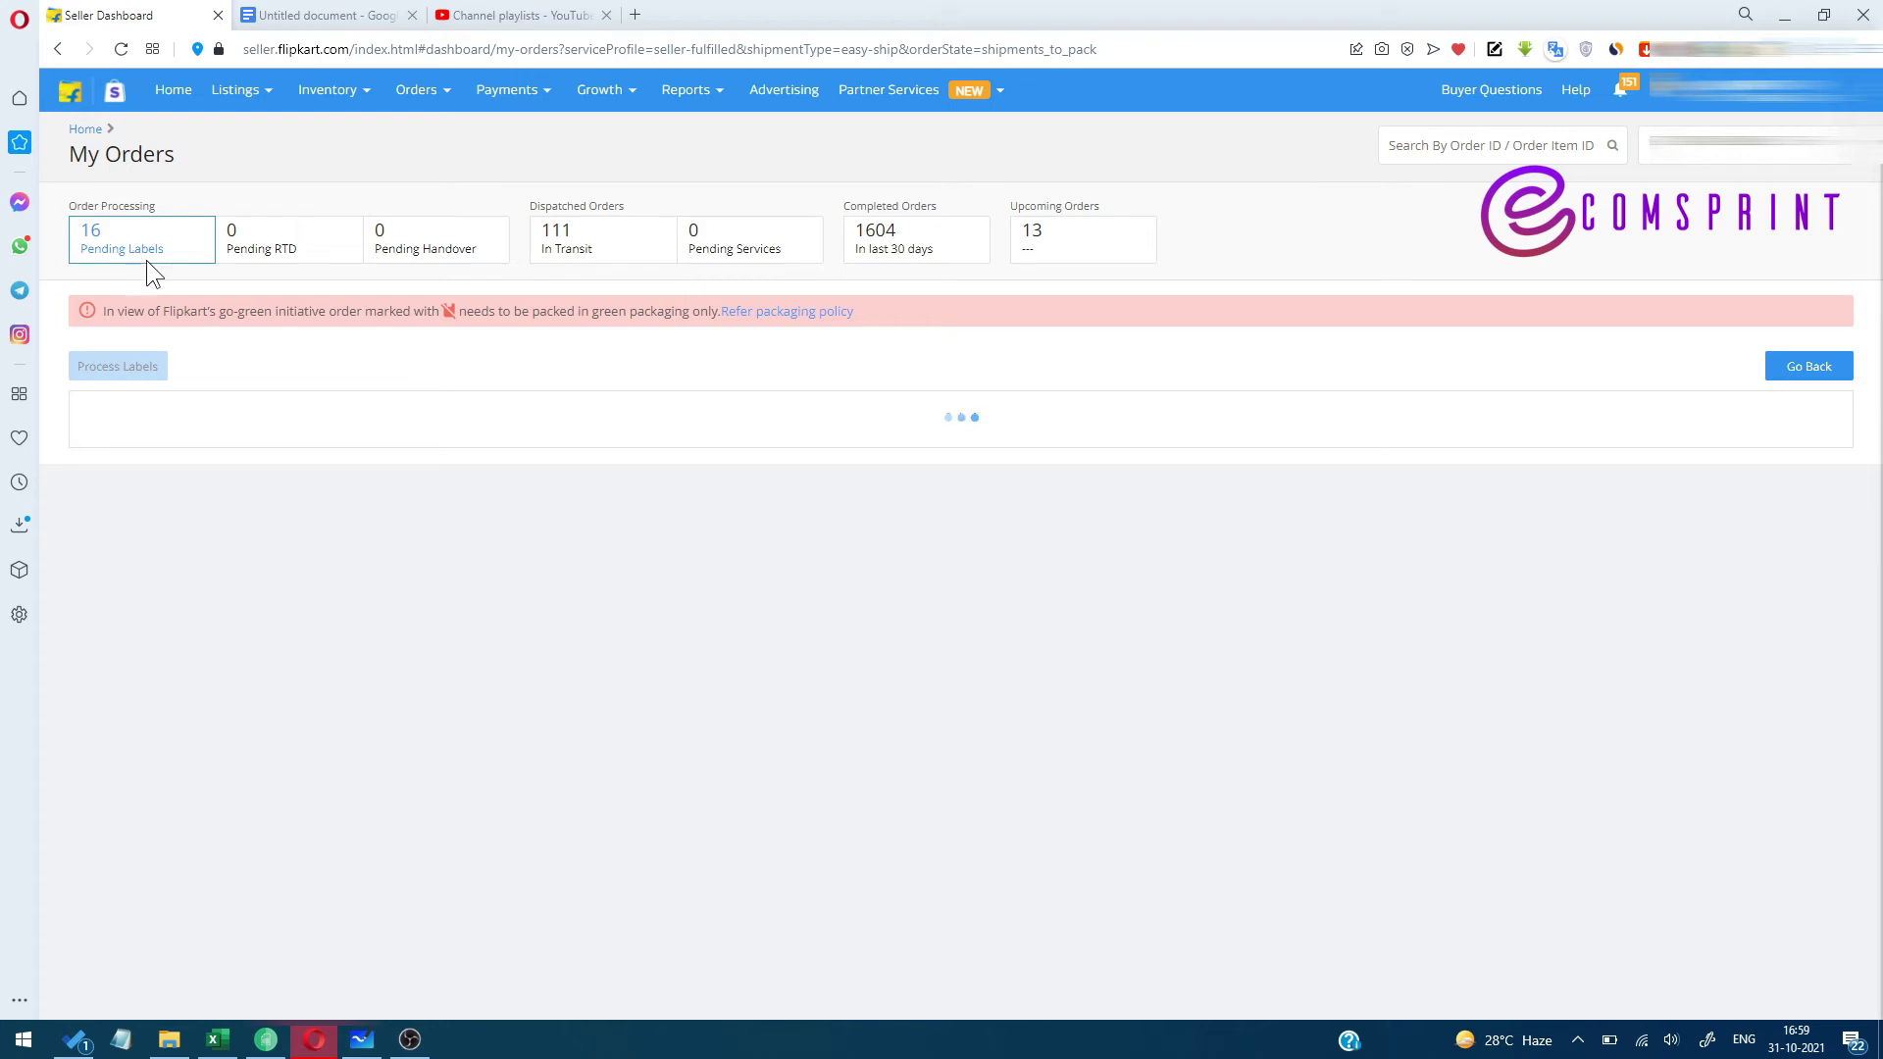
click(251, 247)
click(188, 255)
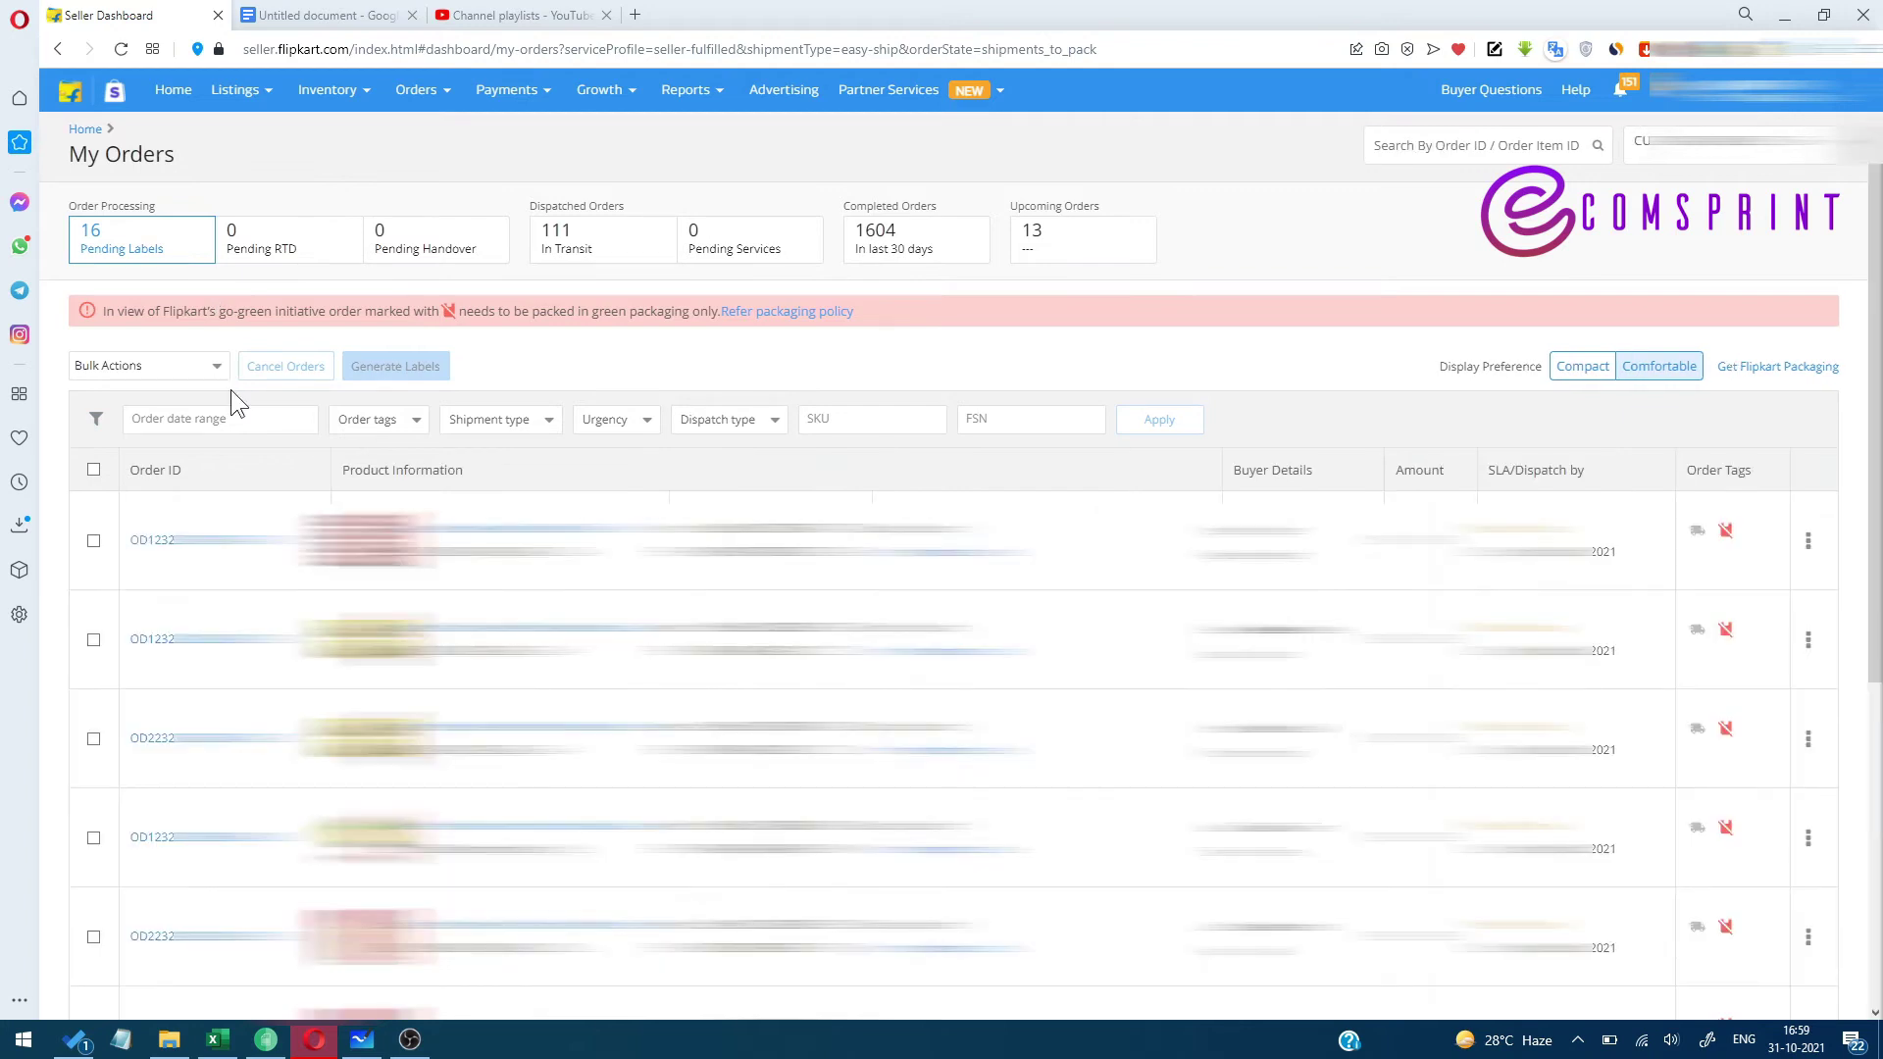
click(92, 473)
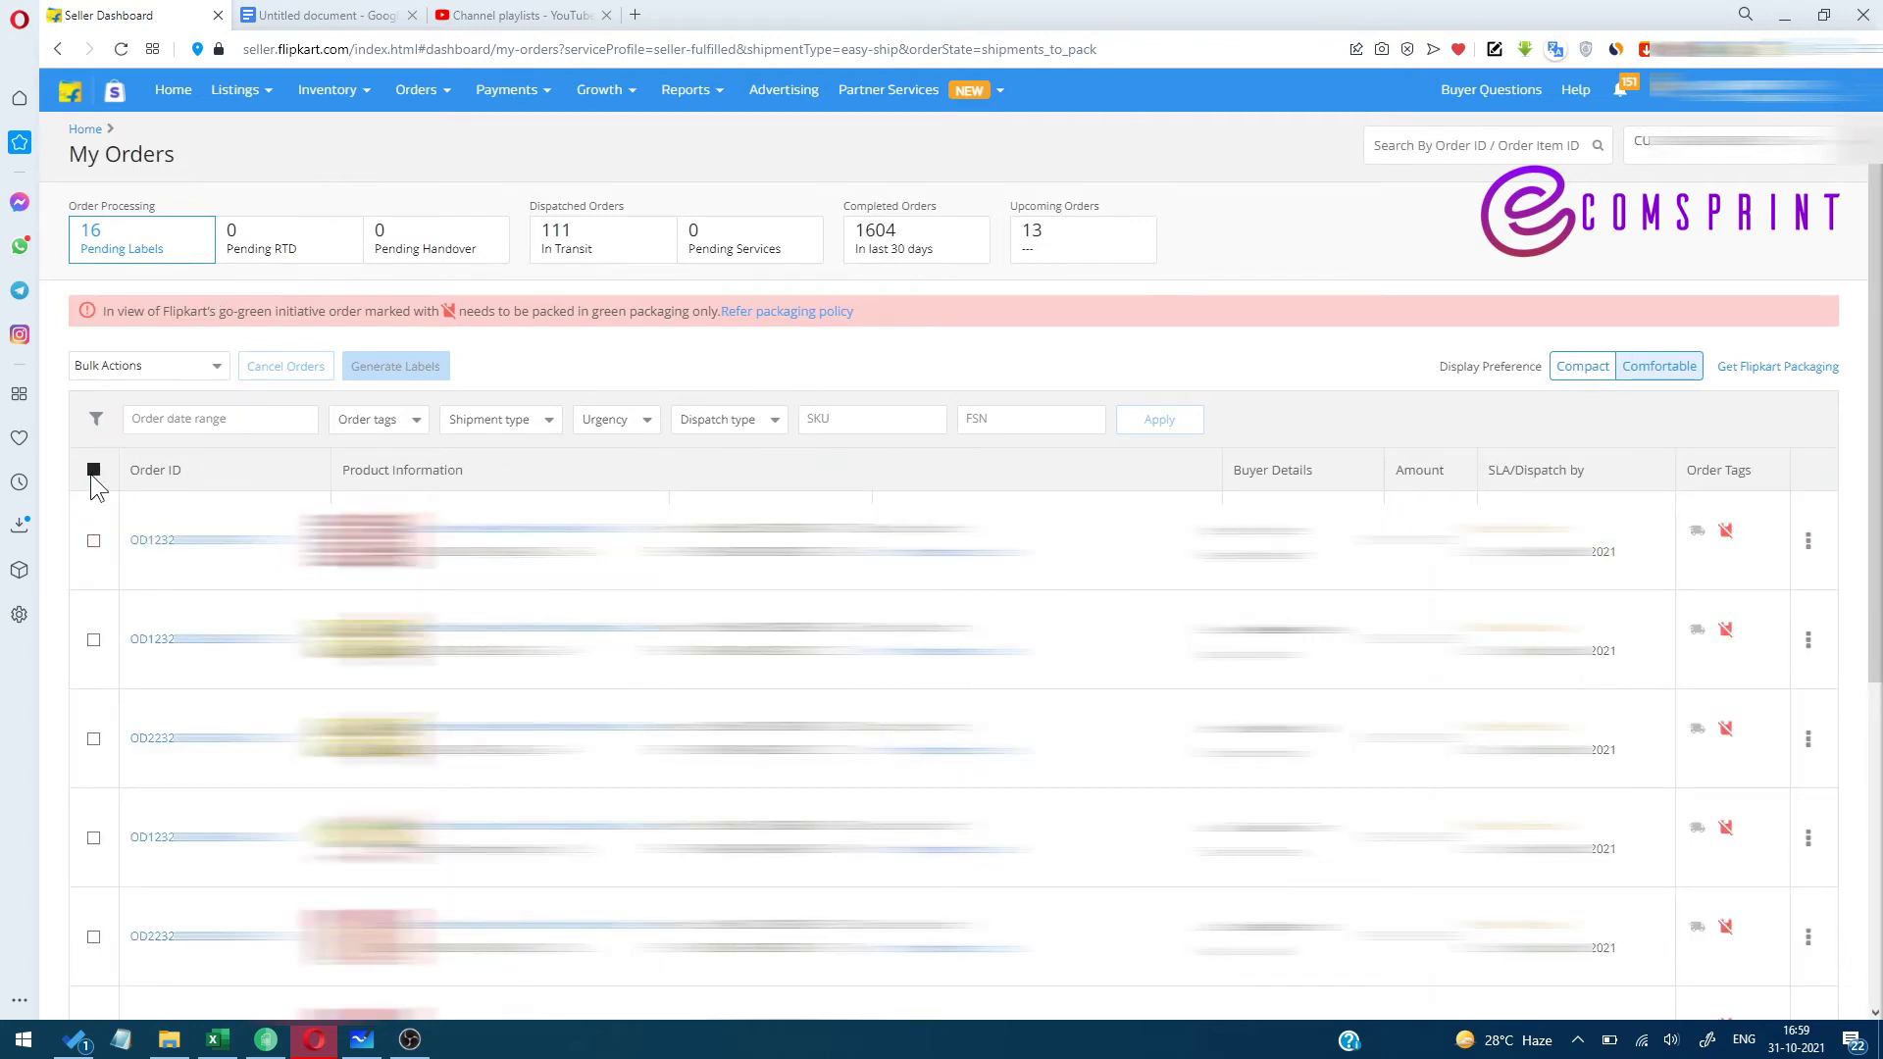
Download the bulk file for the selected Pending Labels orders and open it in Excel to review the package dimensions
click(155, 370)
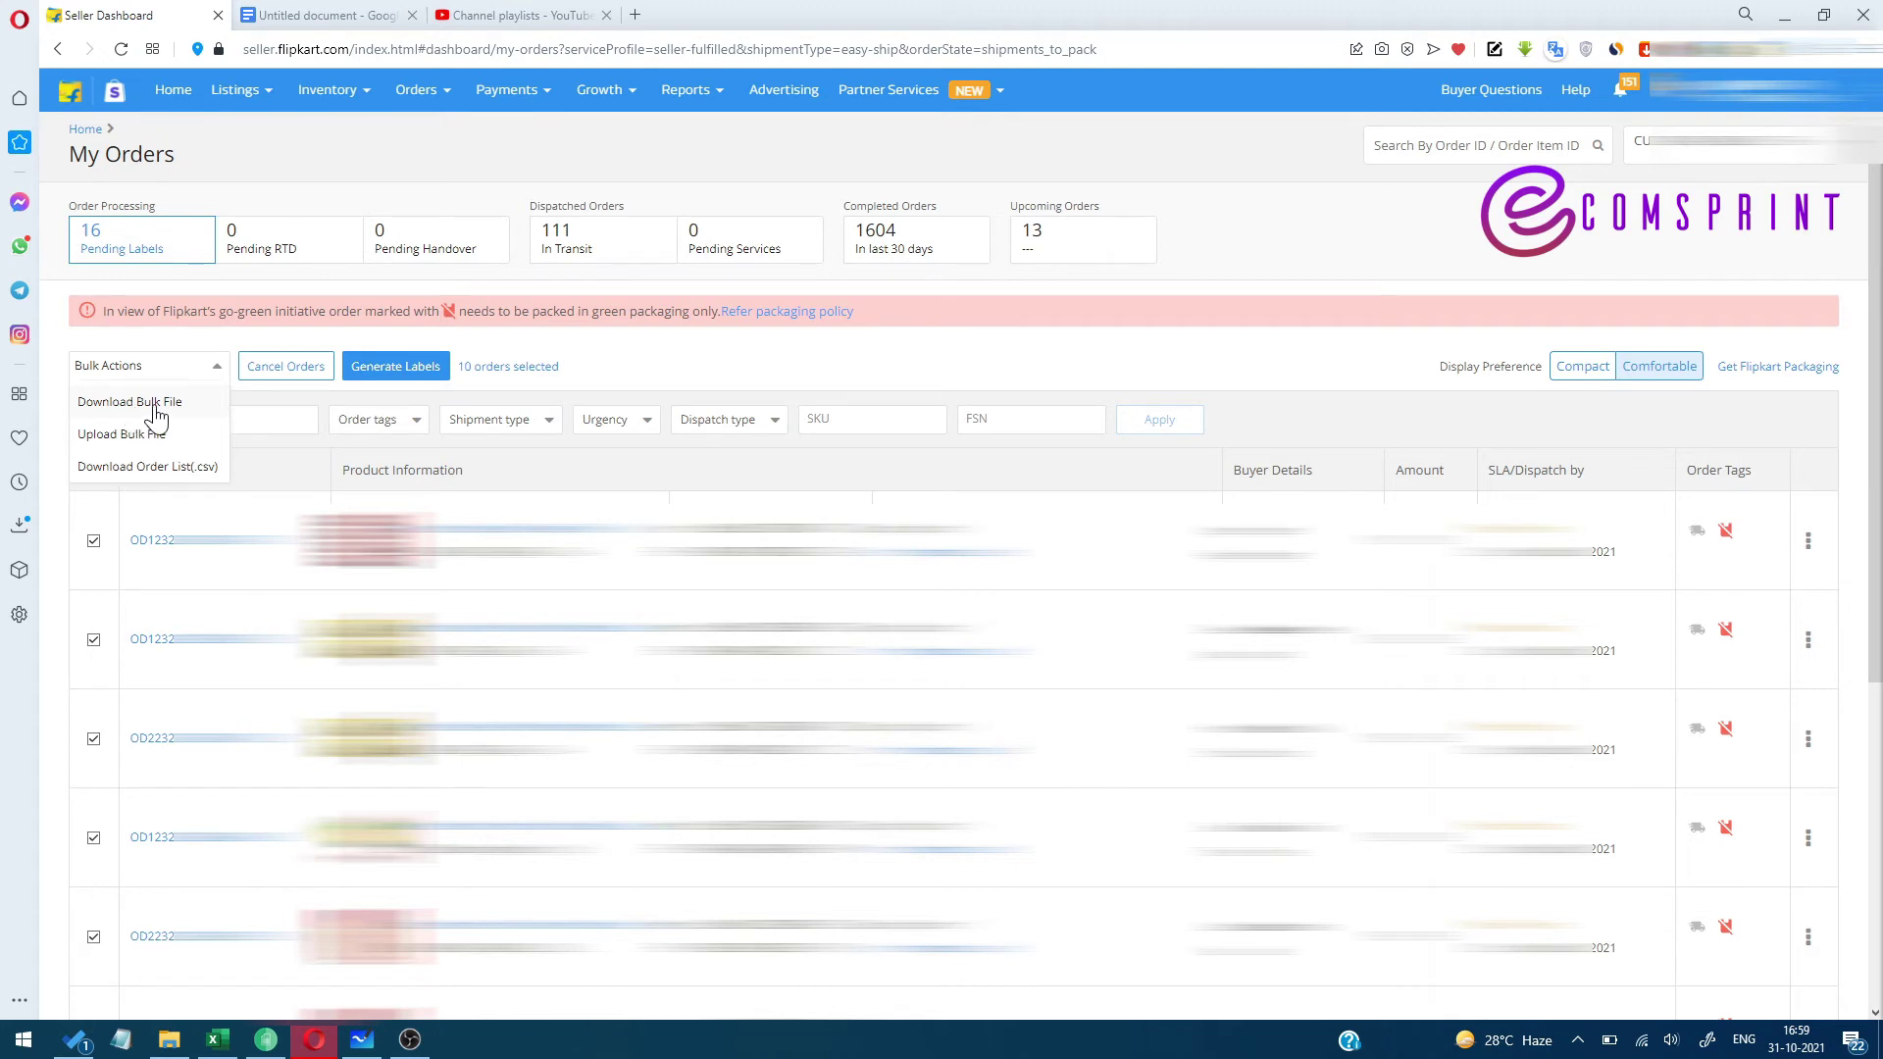
click(157, 406)
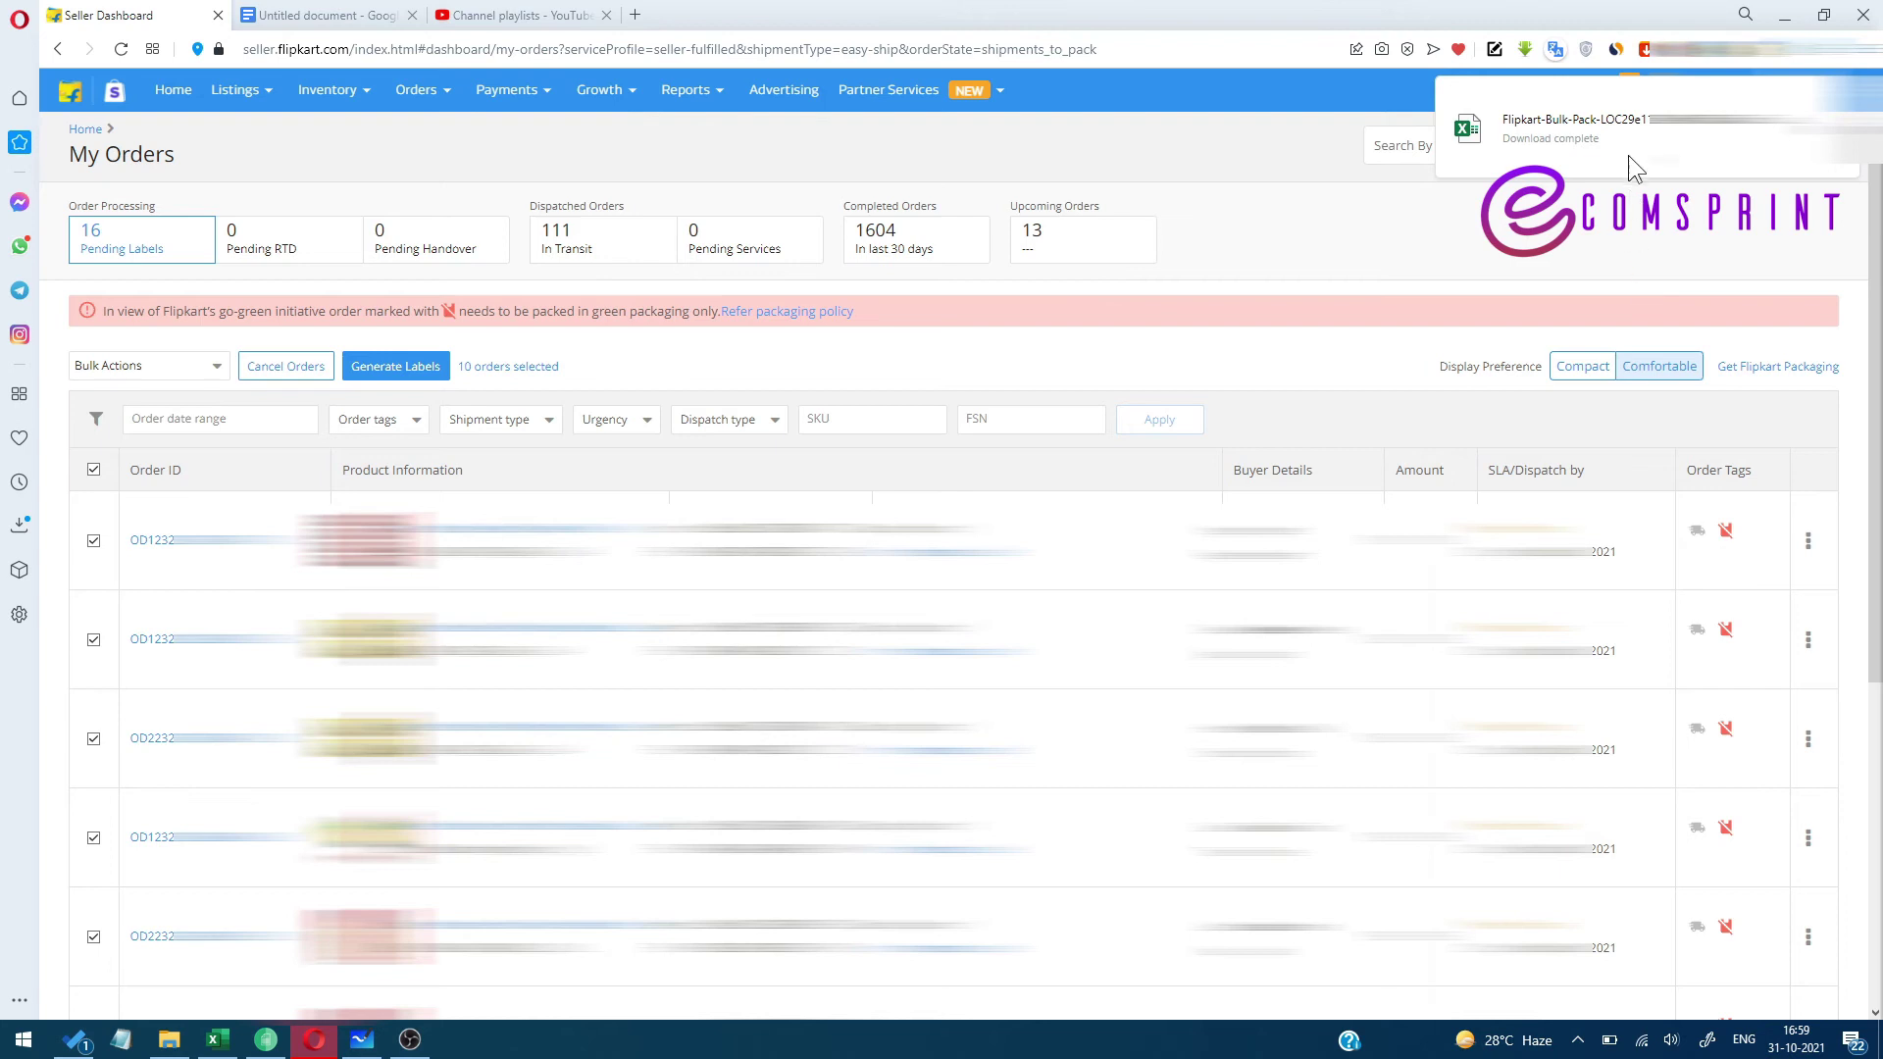
click(1628, 155)
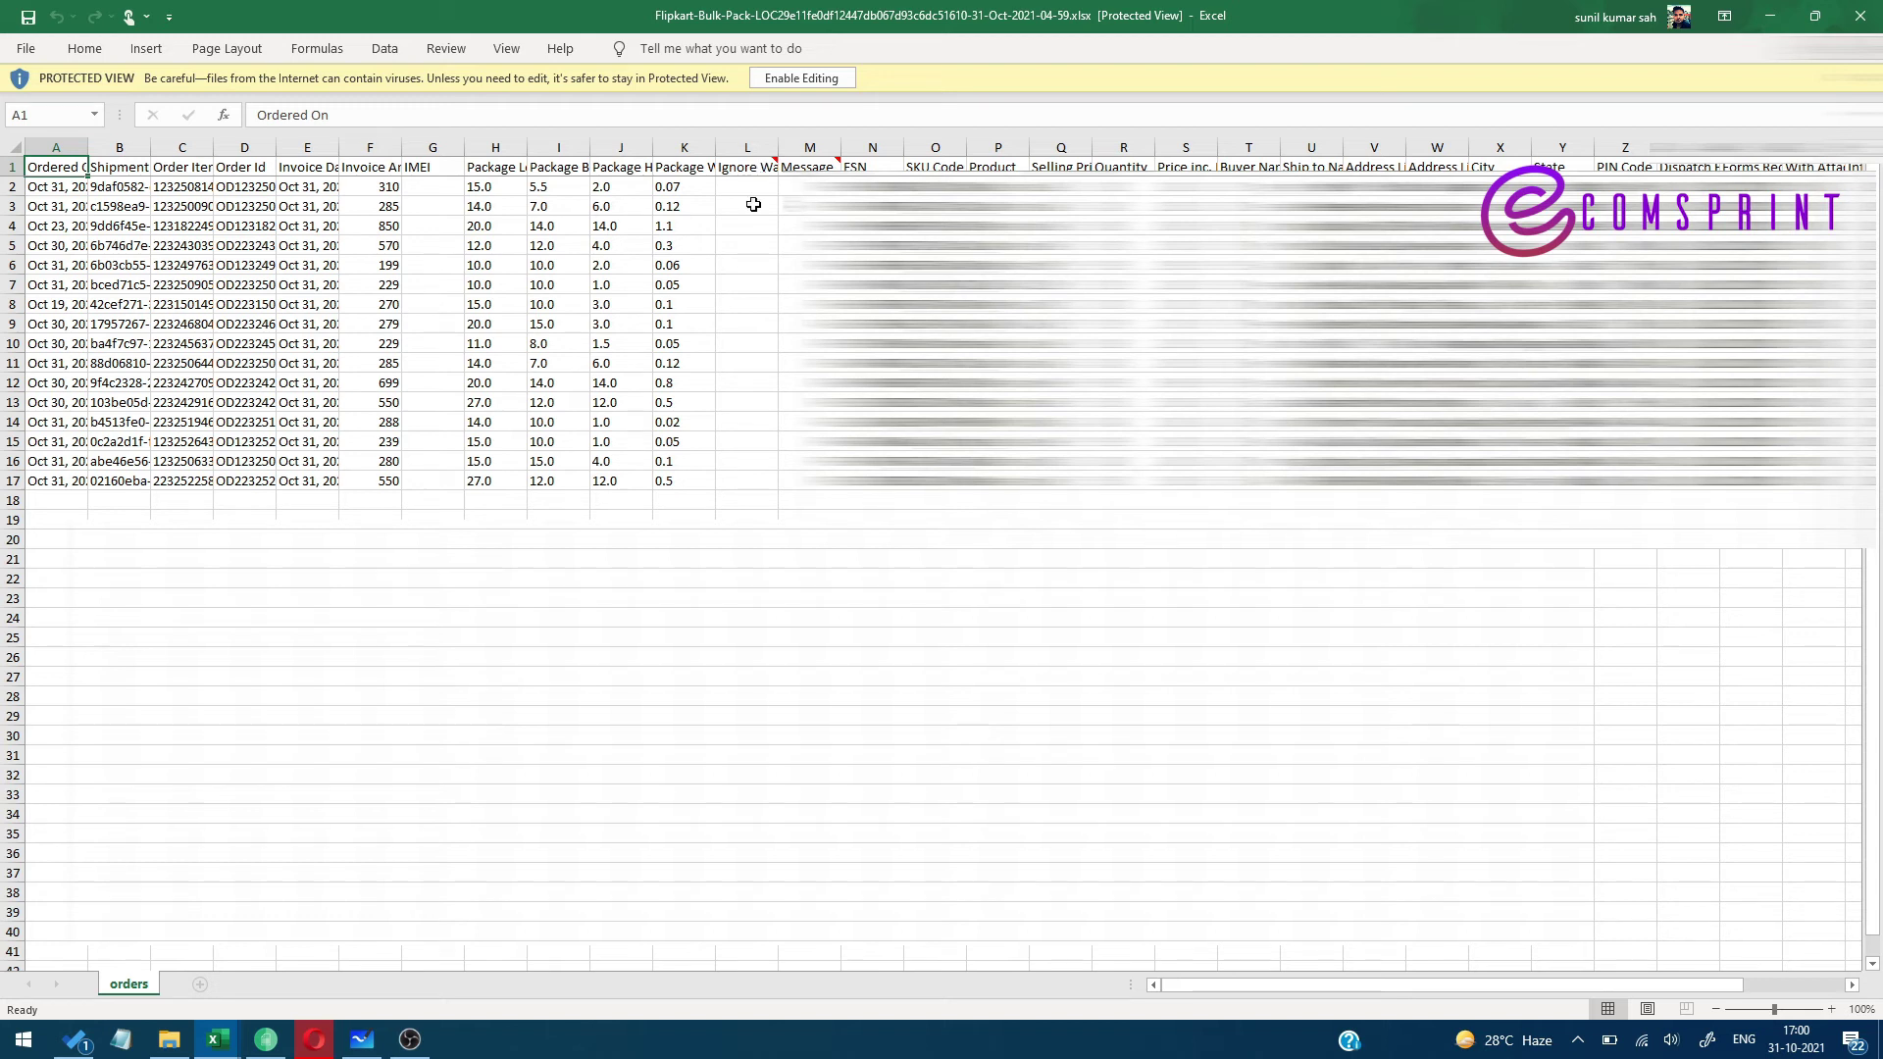
click(1860, 17)
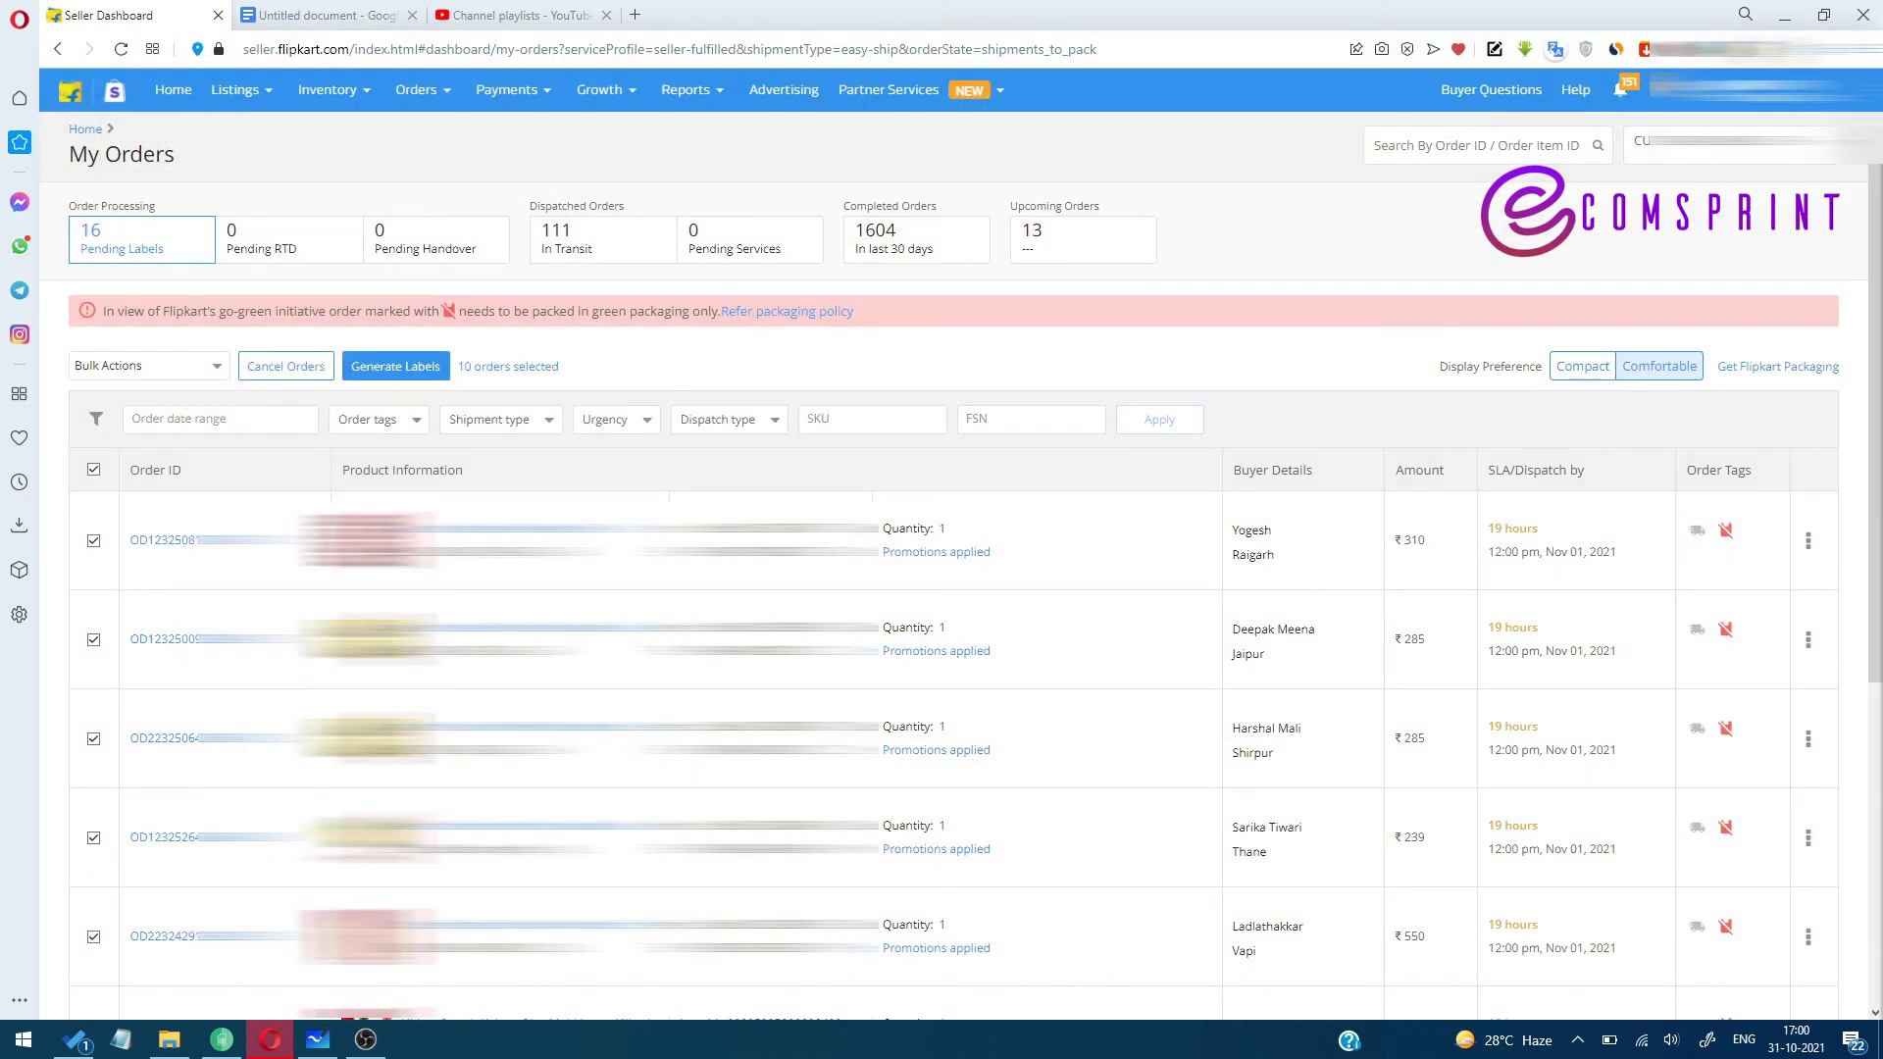
click(188, 373)
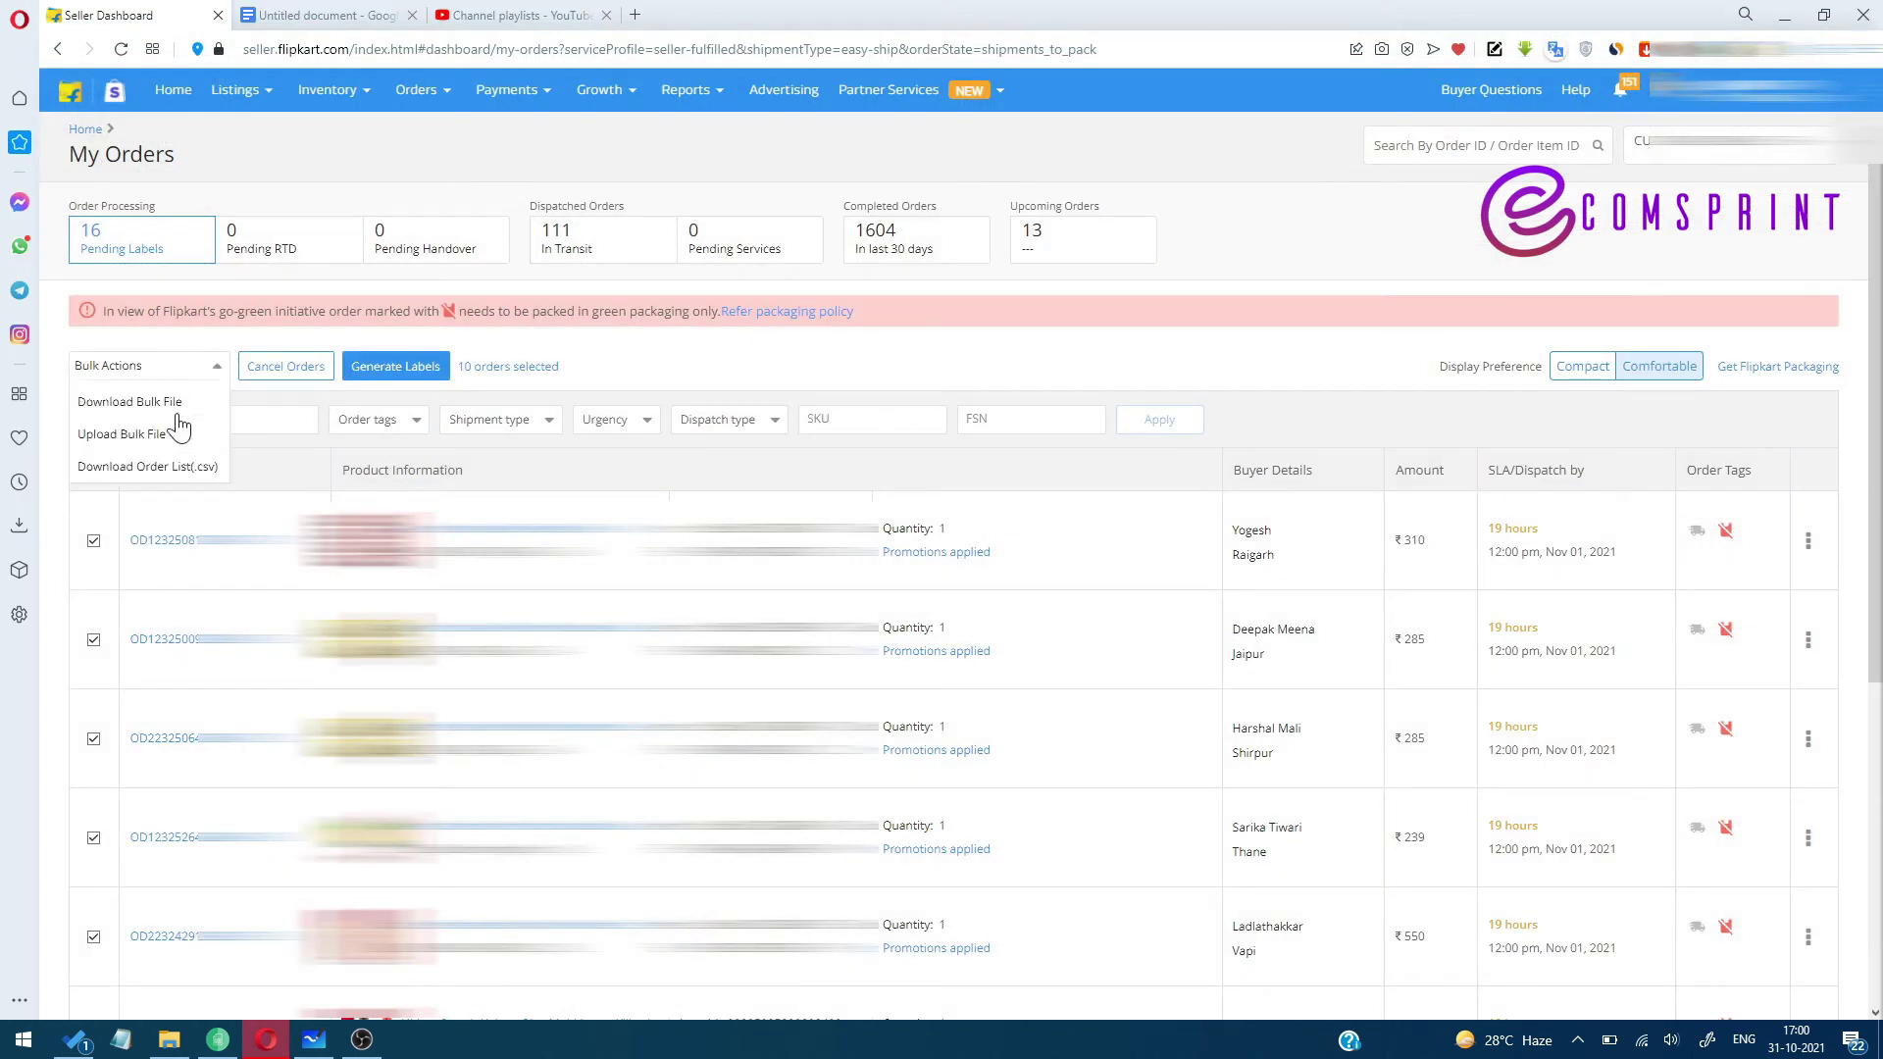
click(122, 440)
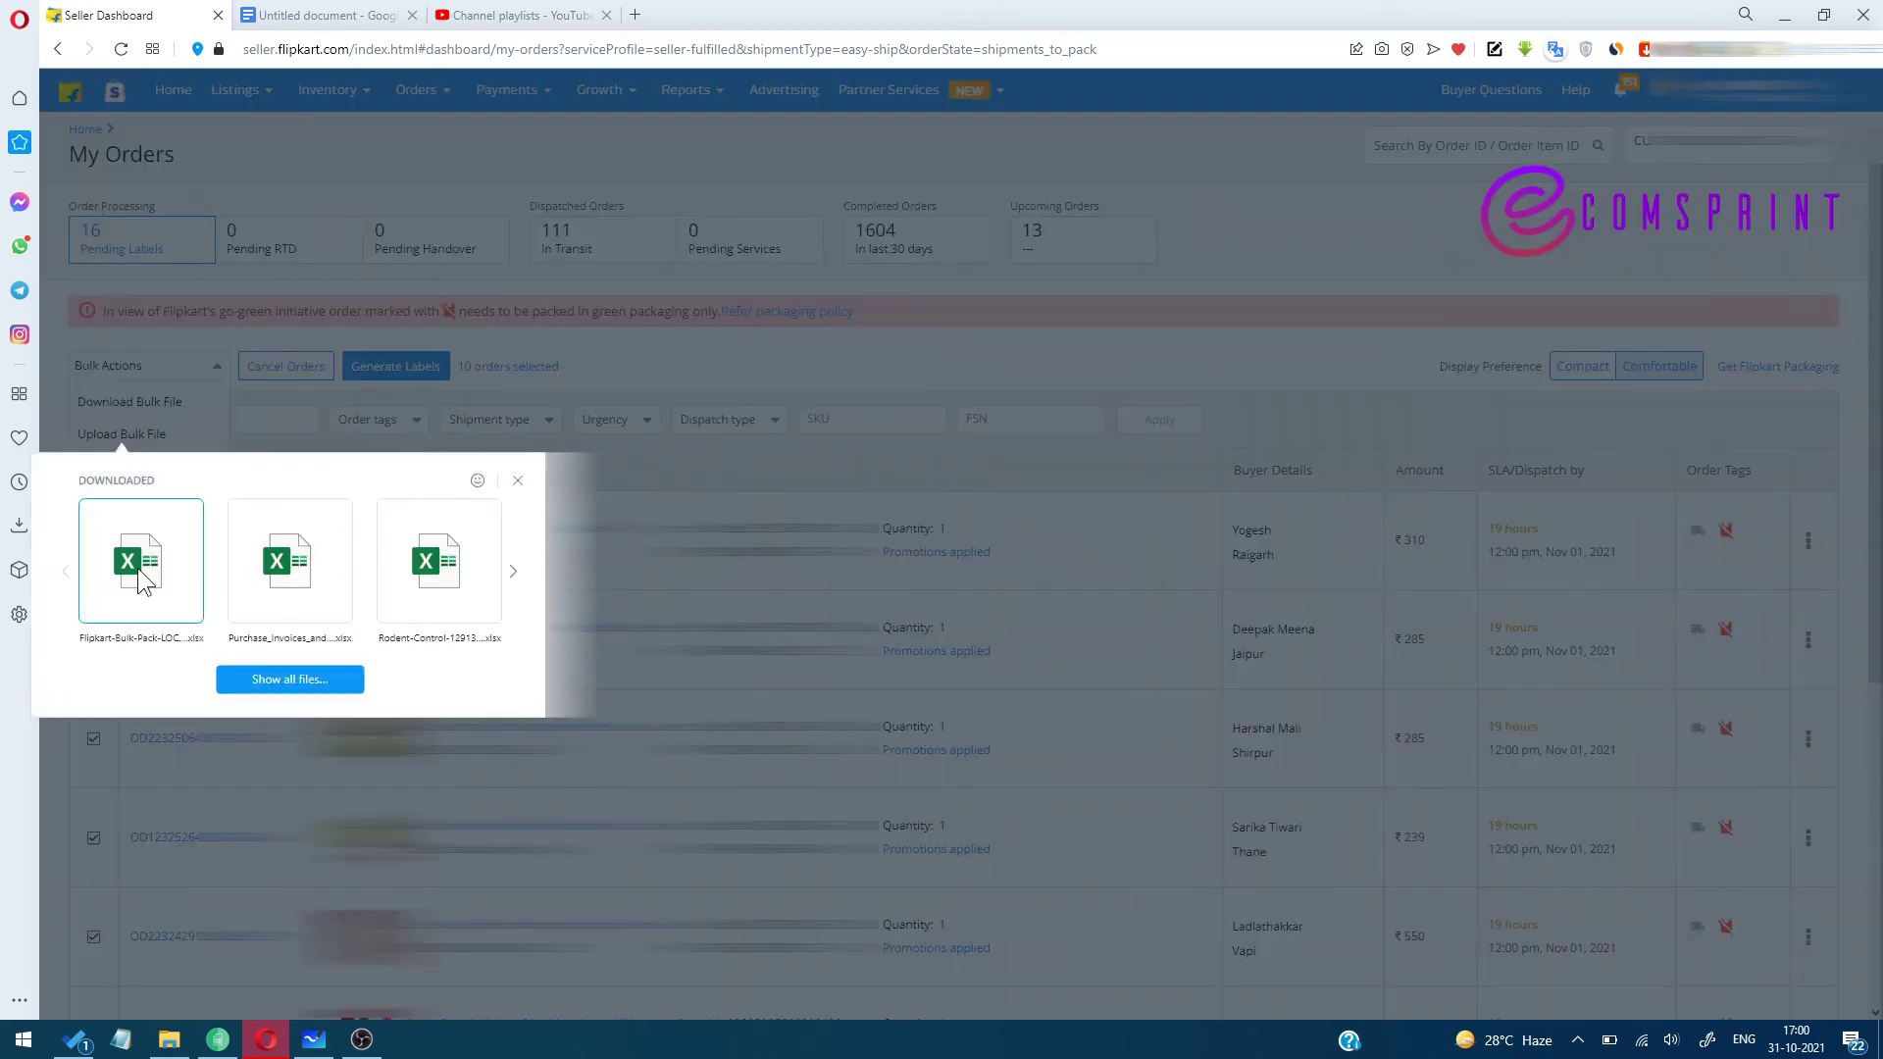
click(518, 481)
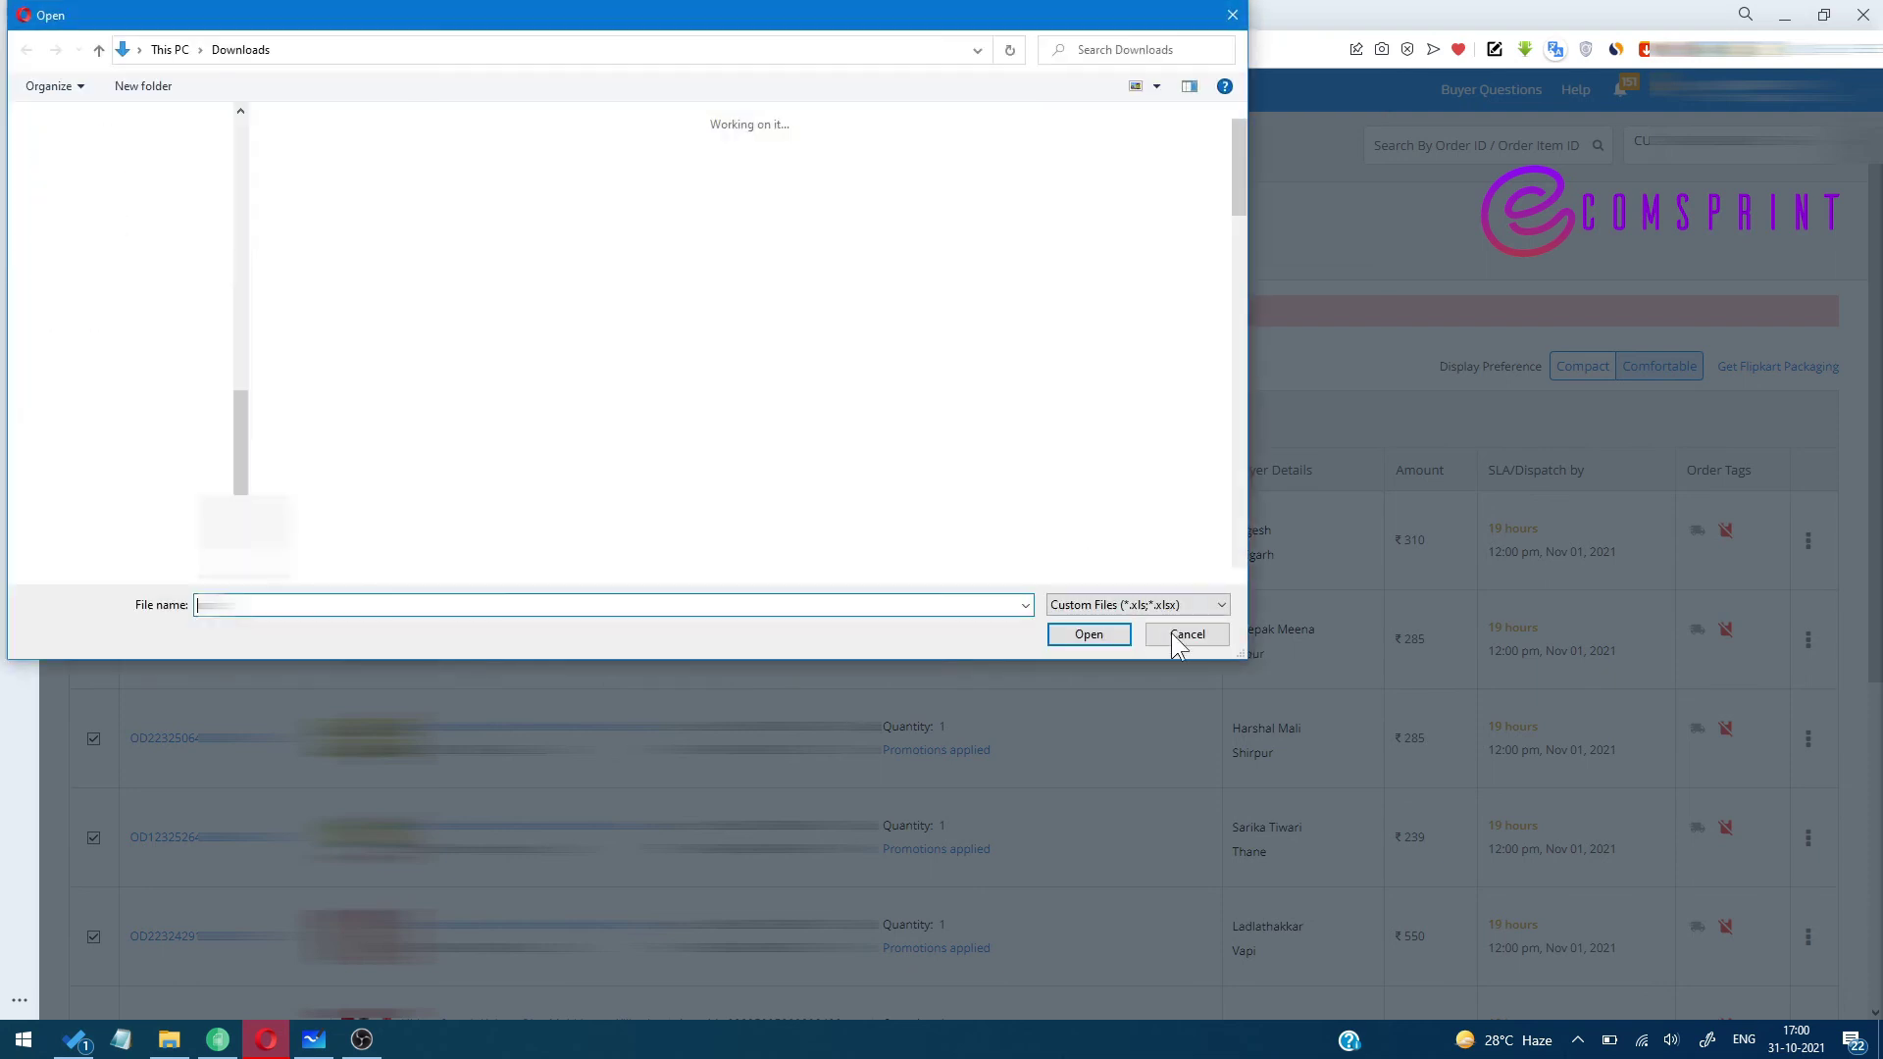
click(1182, 636)
click(731, 373)
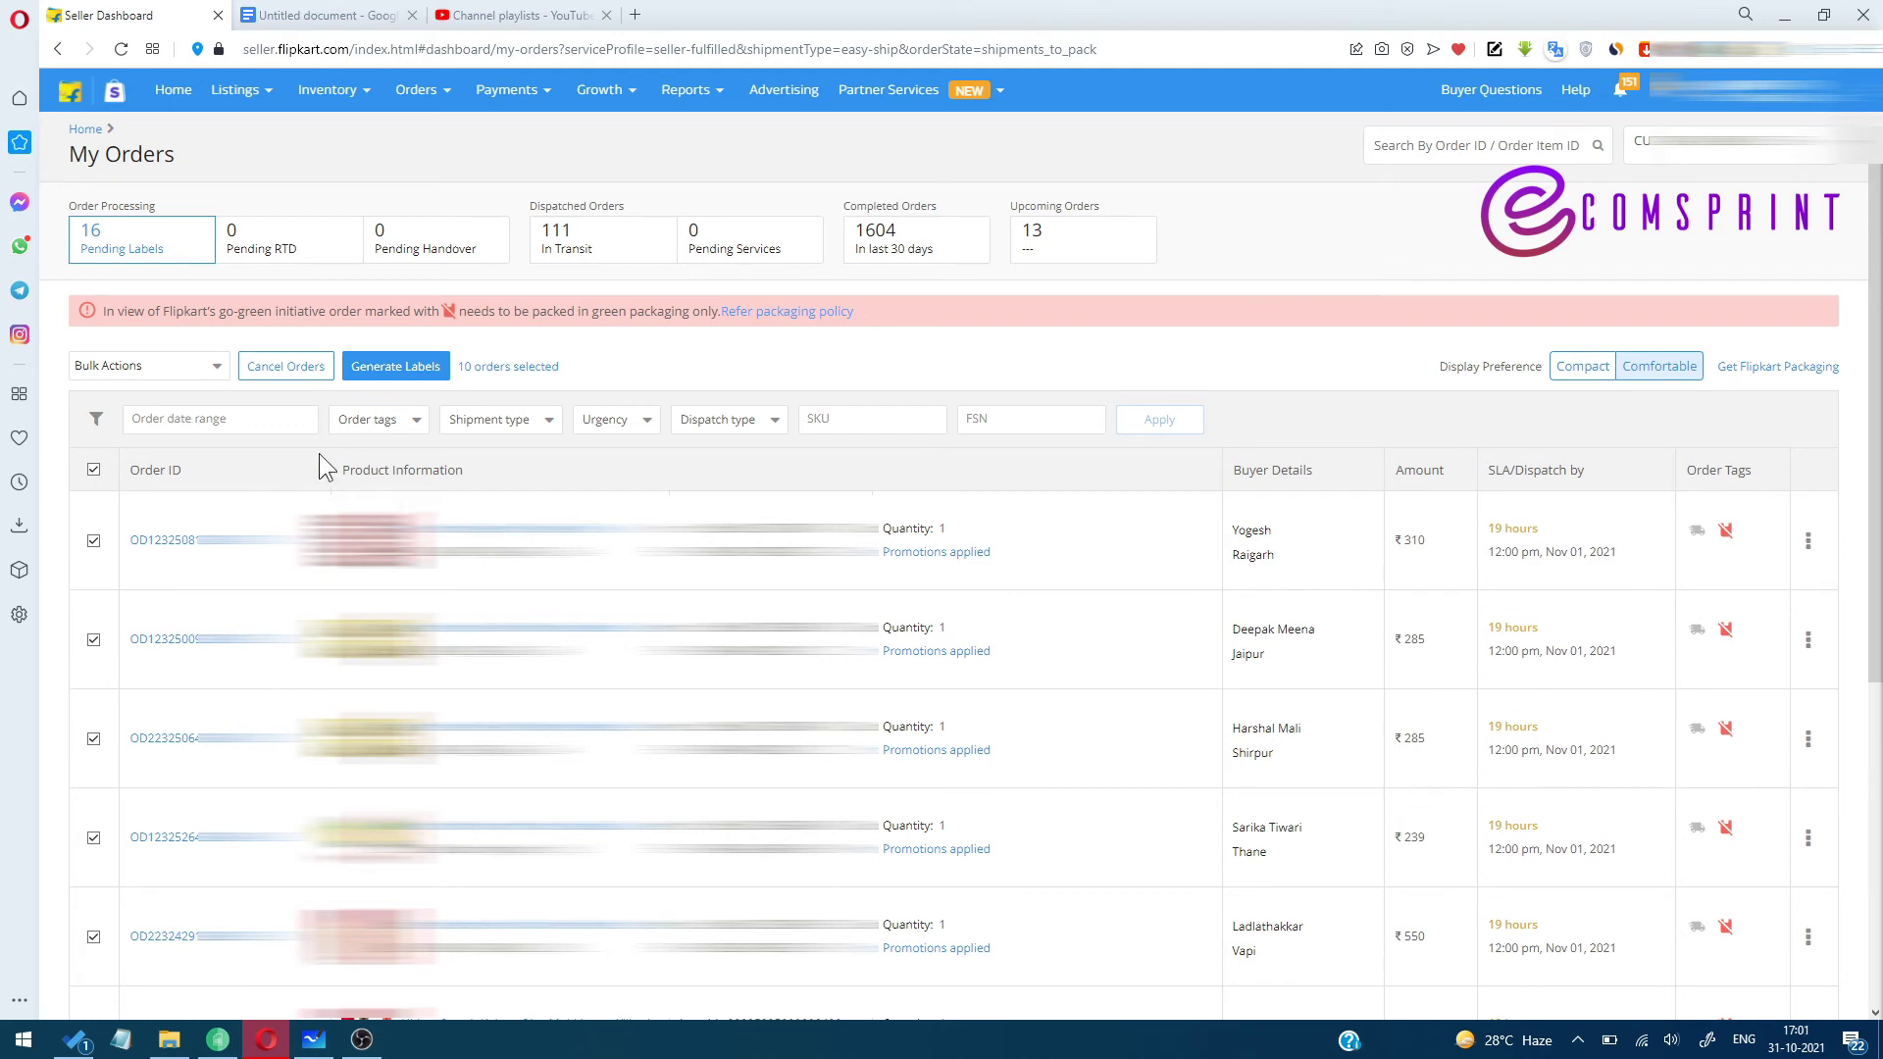
Set the Pending Labels list to 80 items per page, refresh the page and select all of its orders
scroll(309, 588, down, 5)
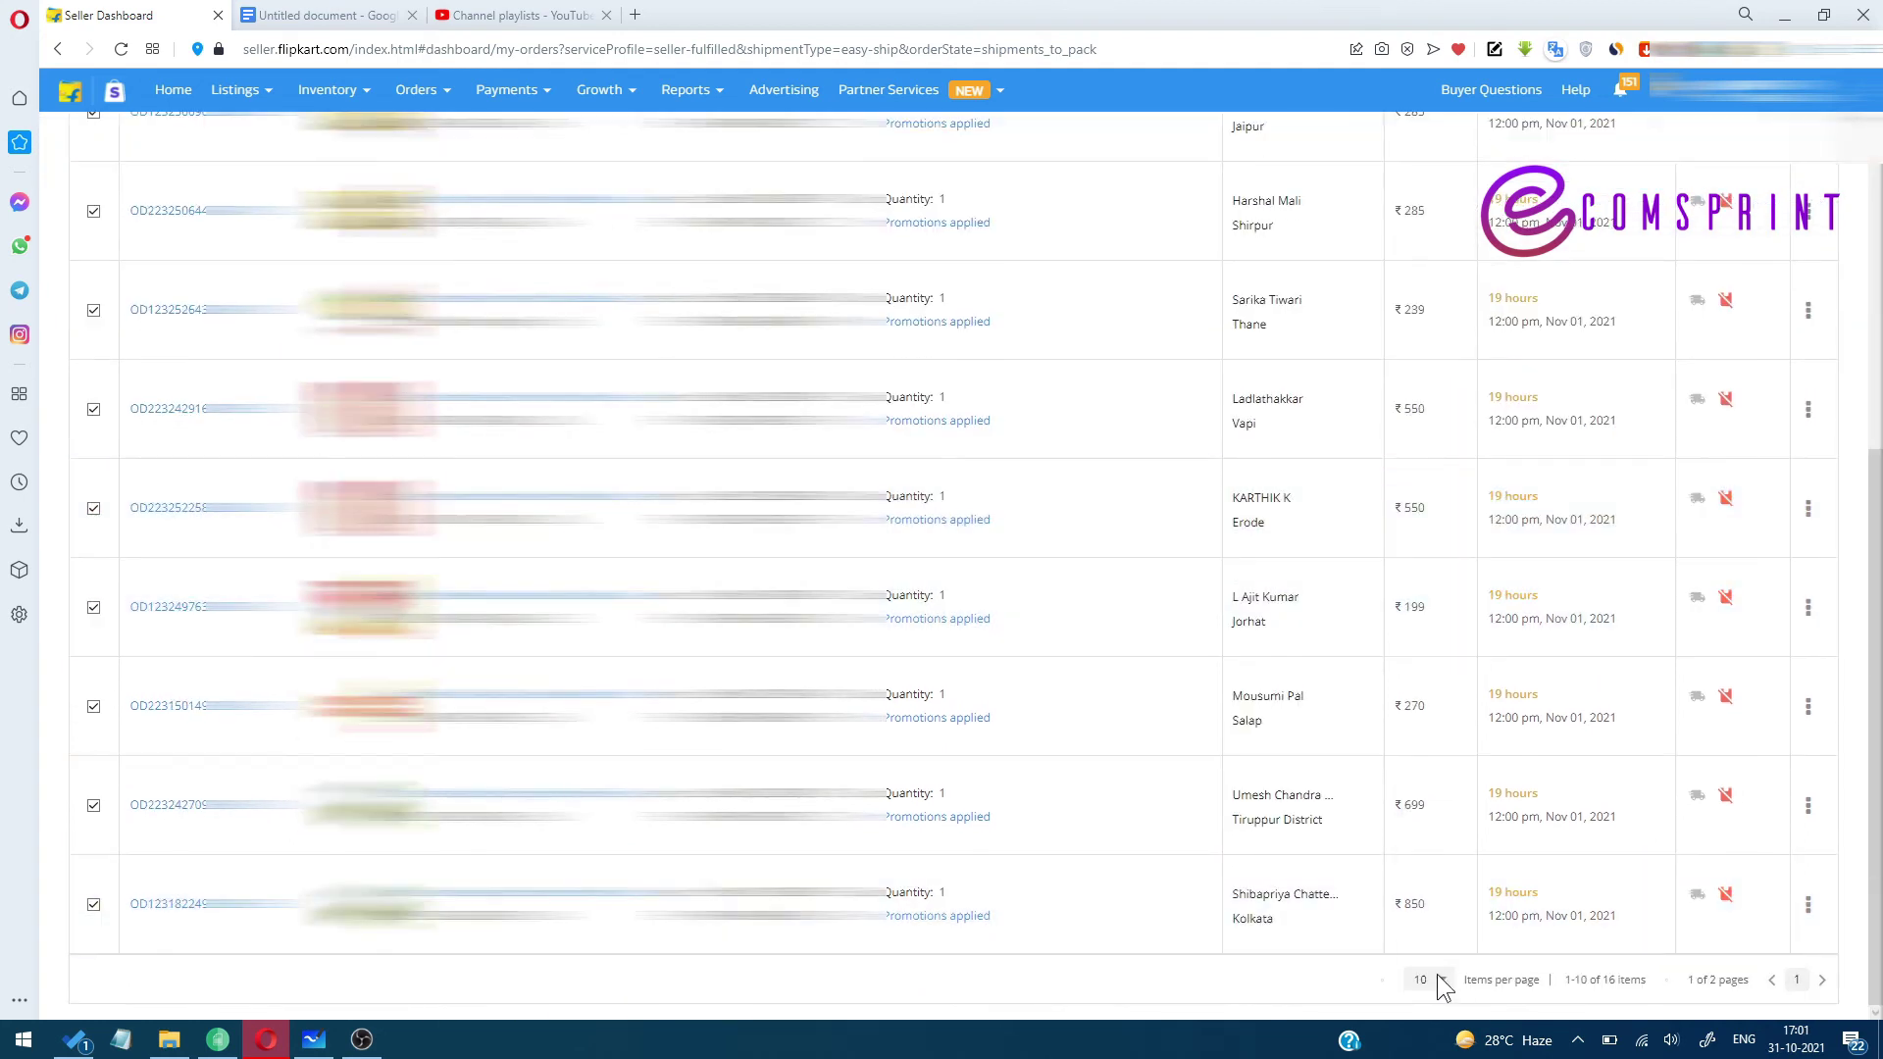
click(1439, 981)
click(1421, 950)
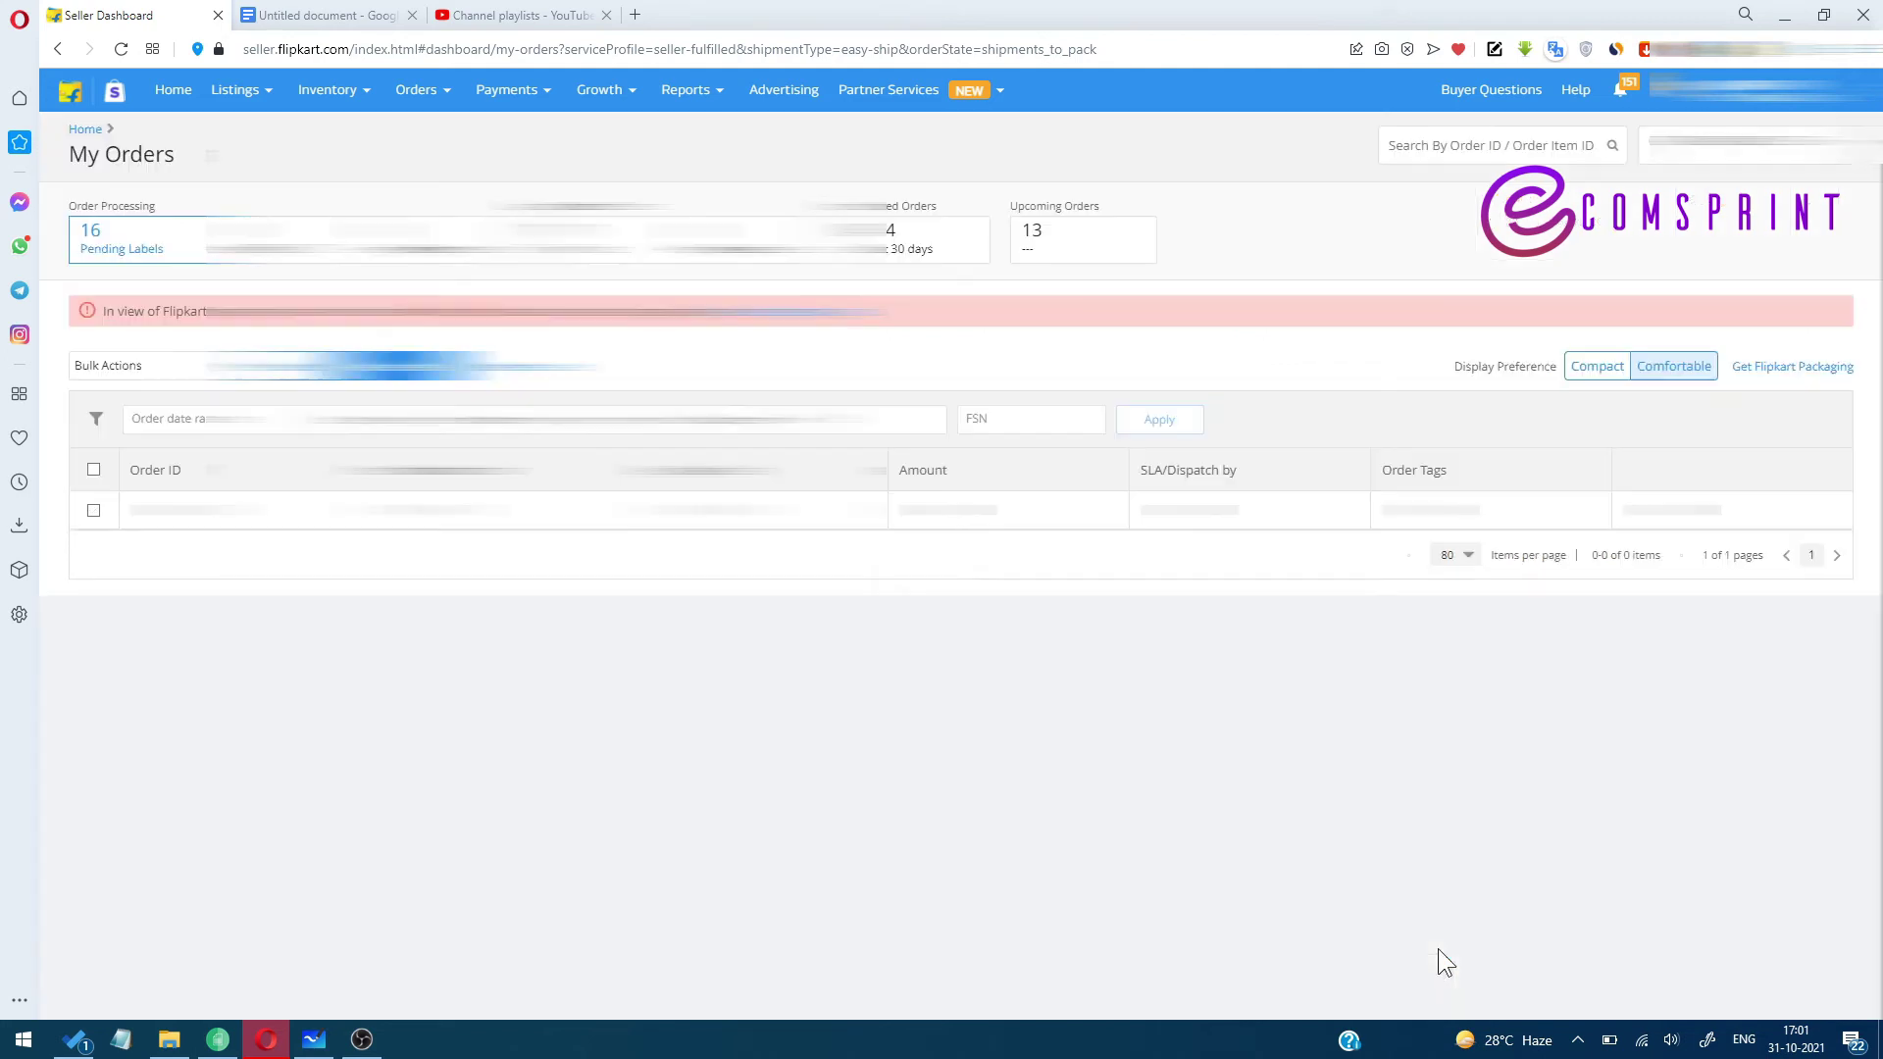
click(93, 470)
click(121, 49)
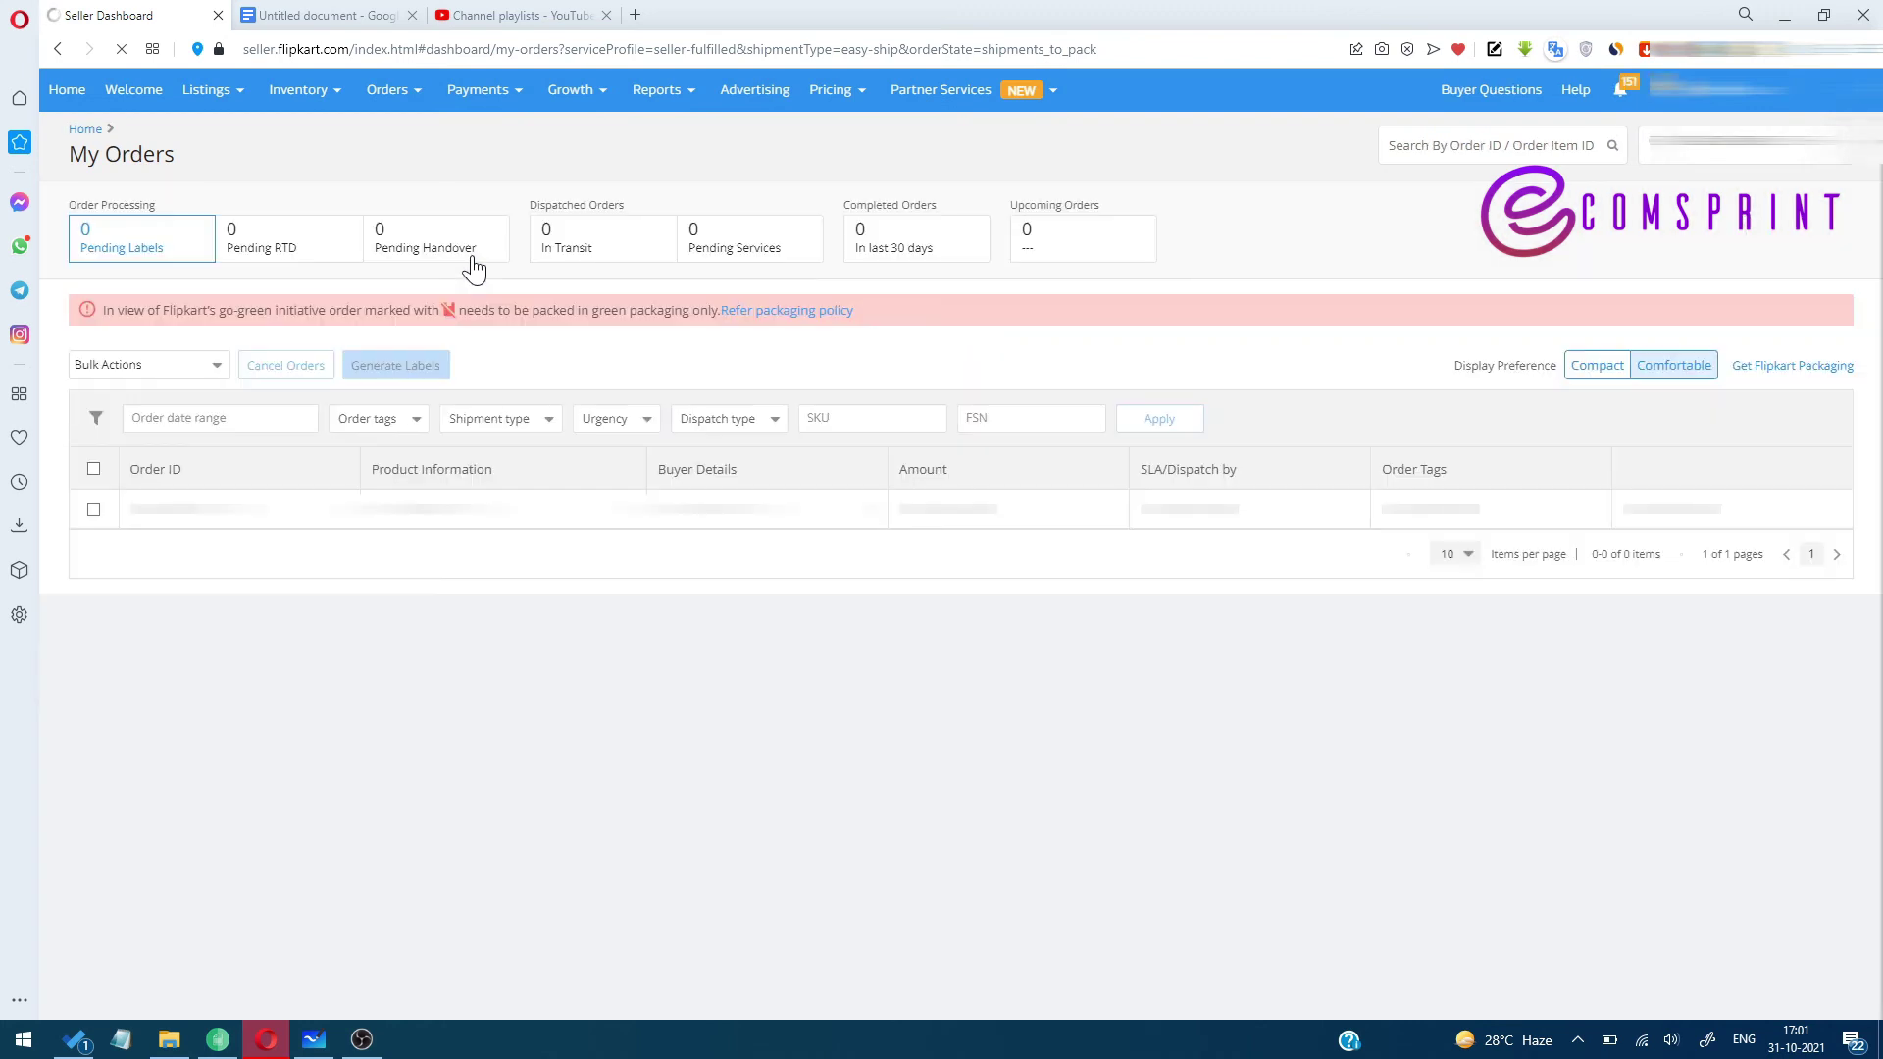
click(94, 471)
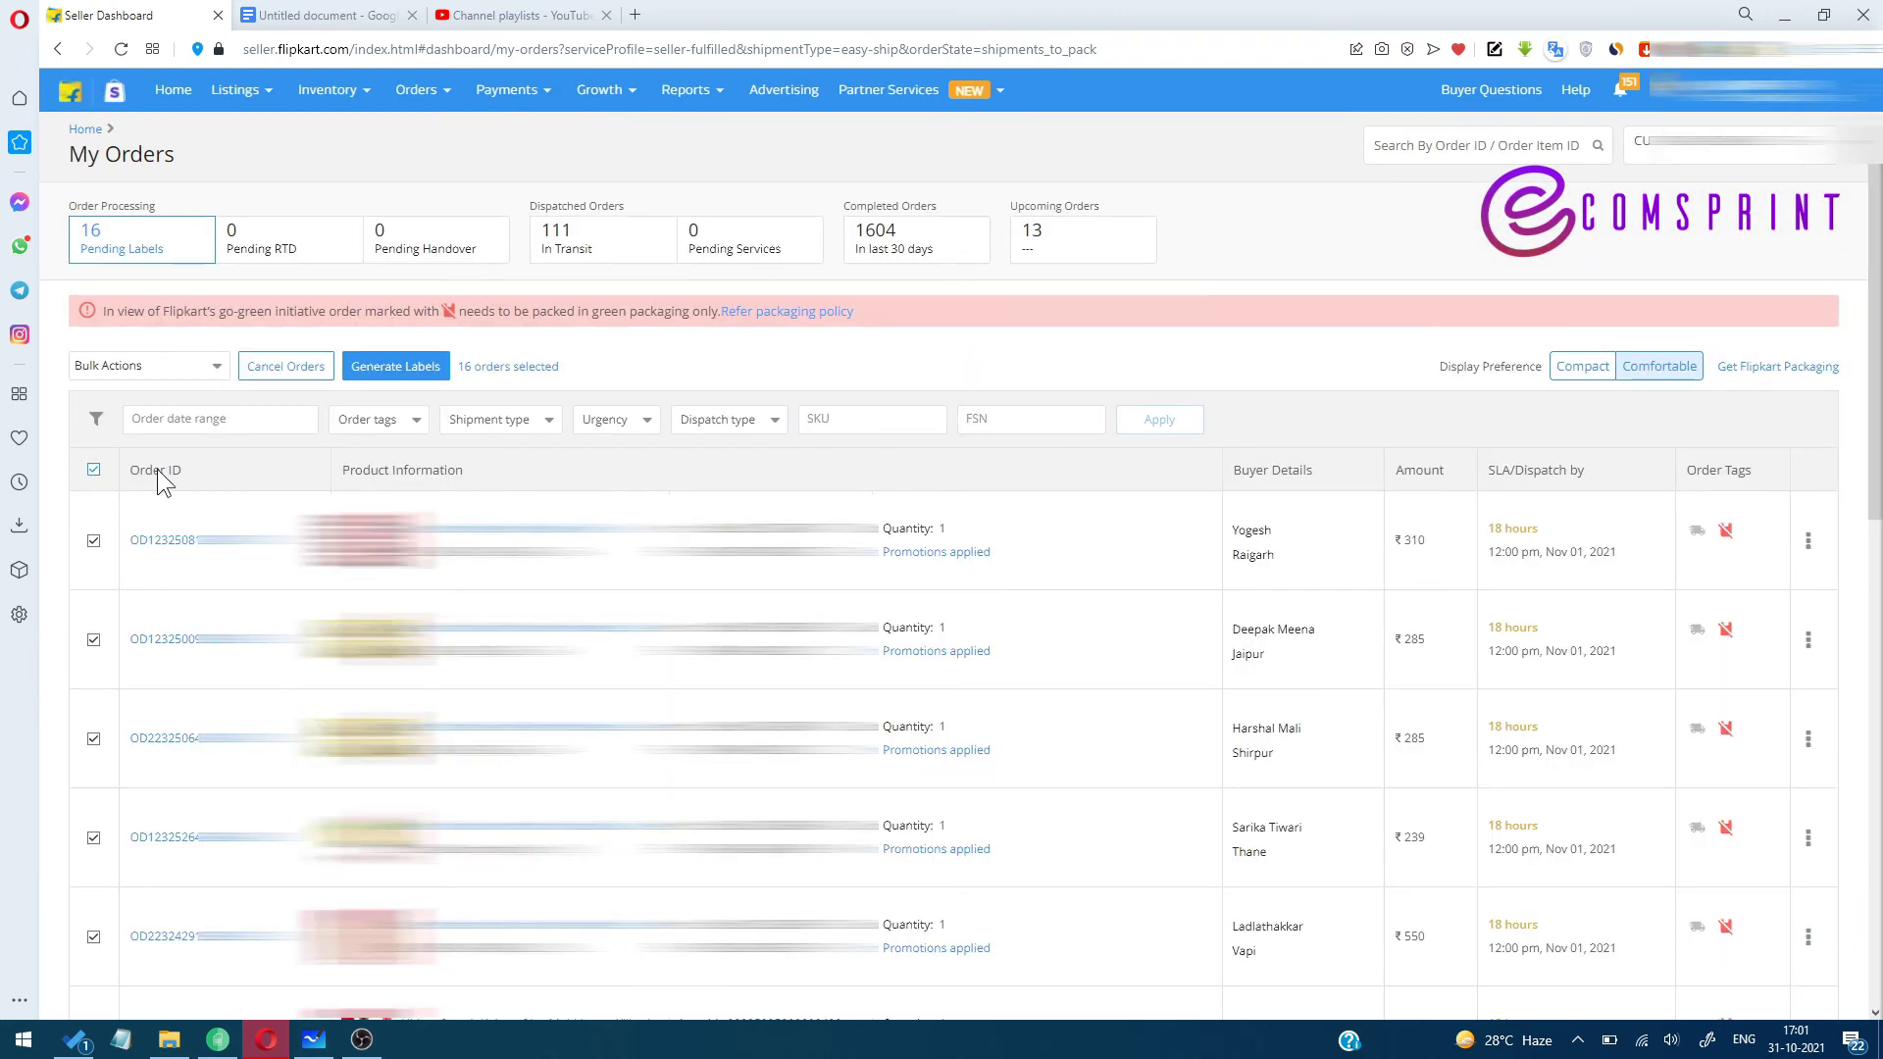
Generate labels for all selected orders, confirm the label processing and download the finished labels
click(391, 366)
scroll(942, 568, down, 3)
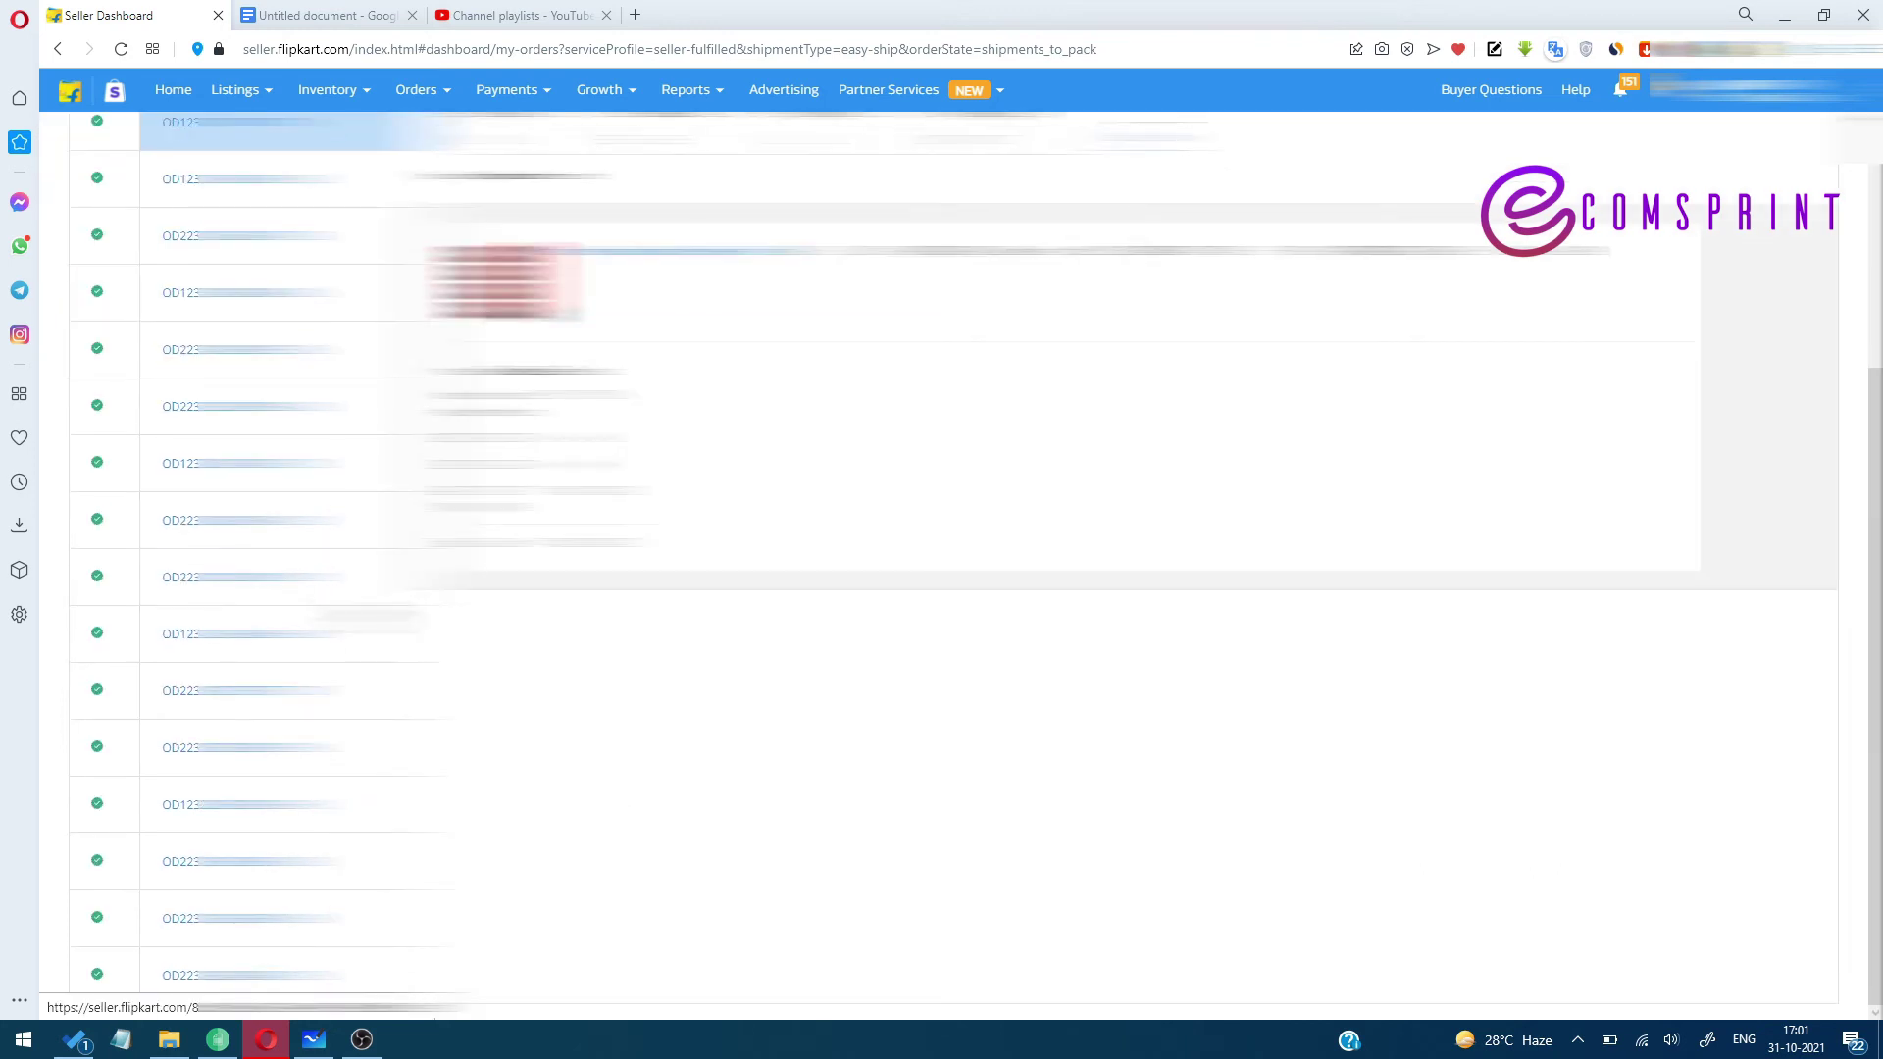
scroll(942, 569, up, 3)
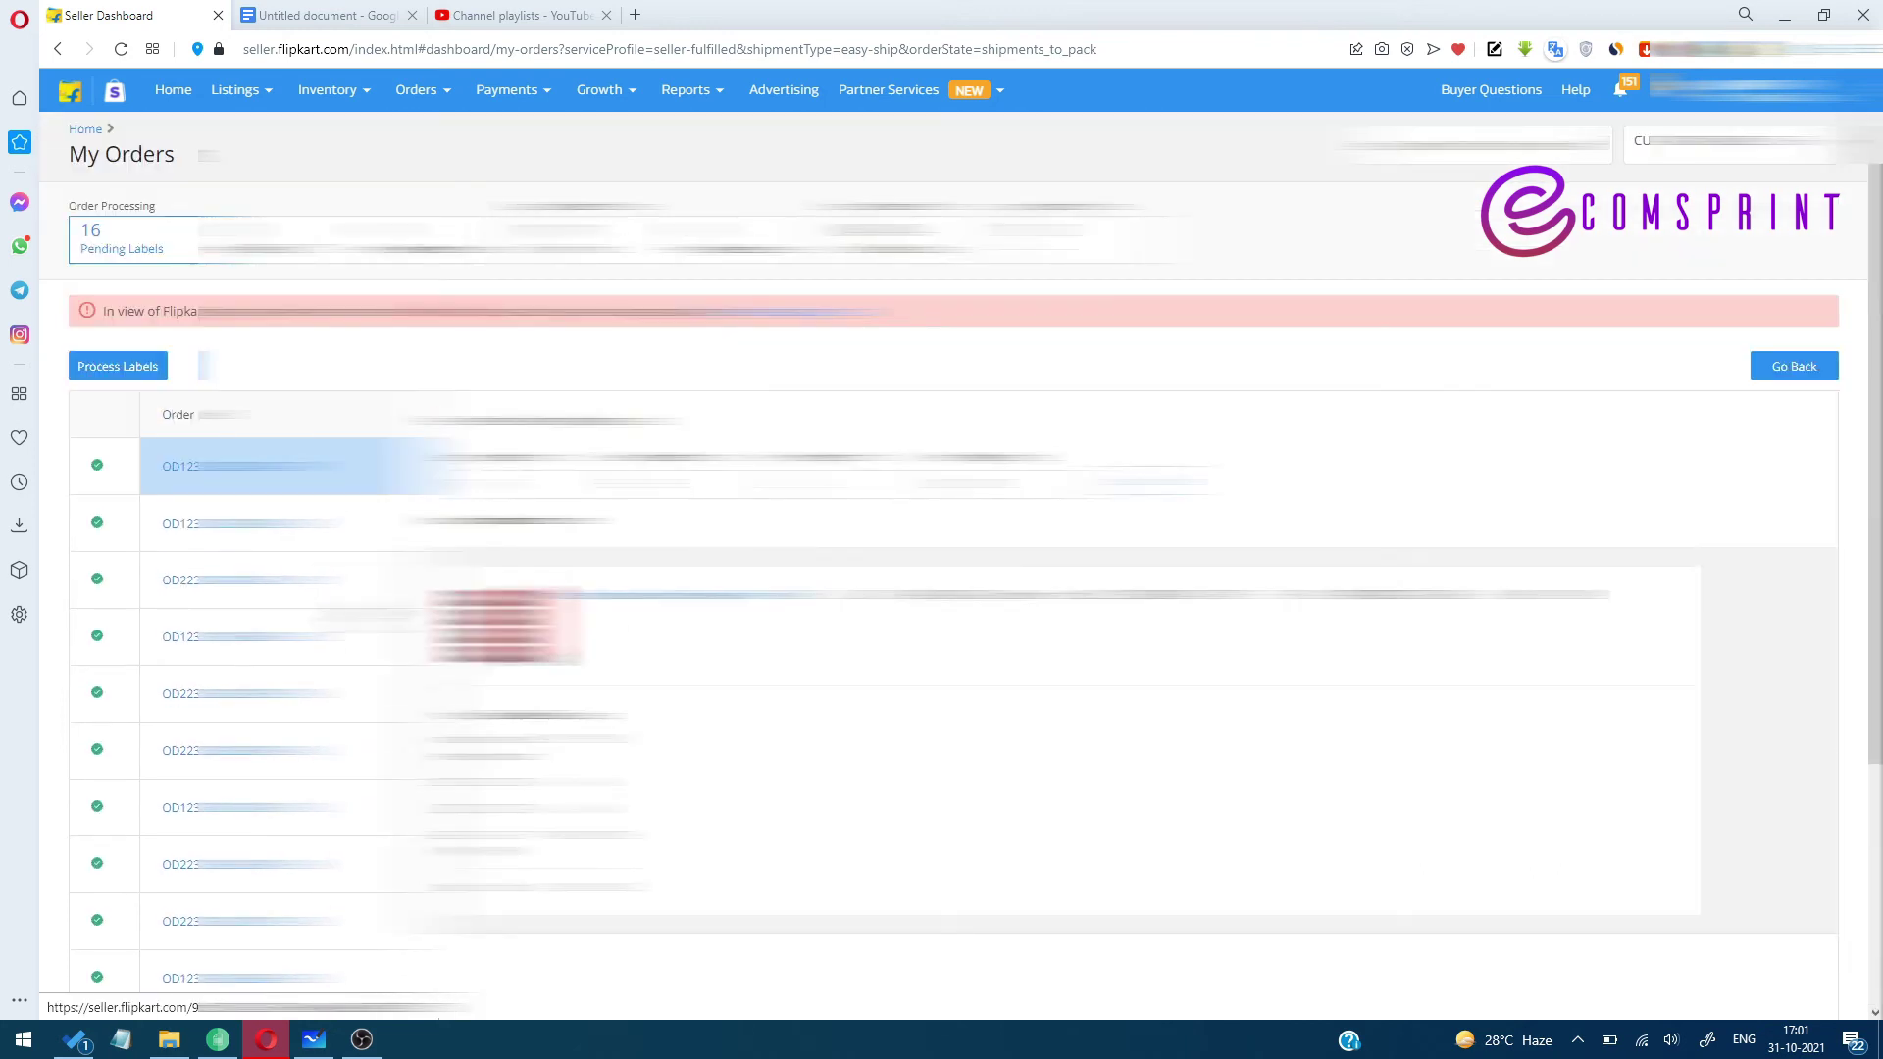
click(140, 368)
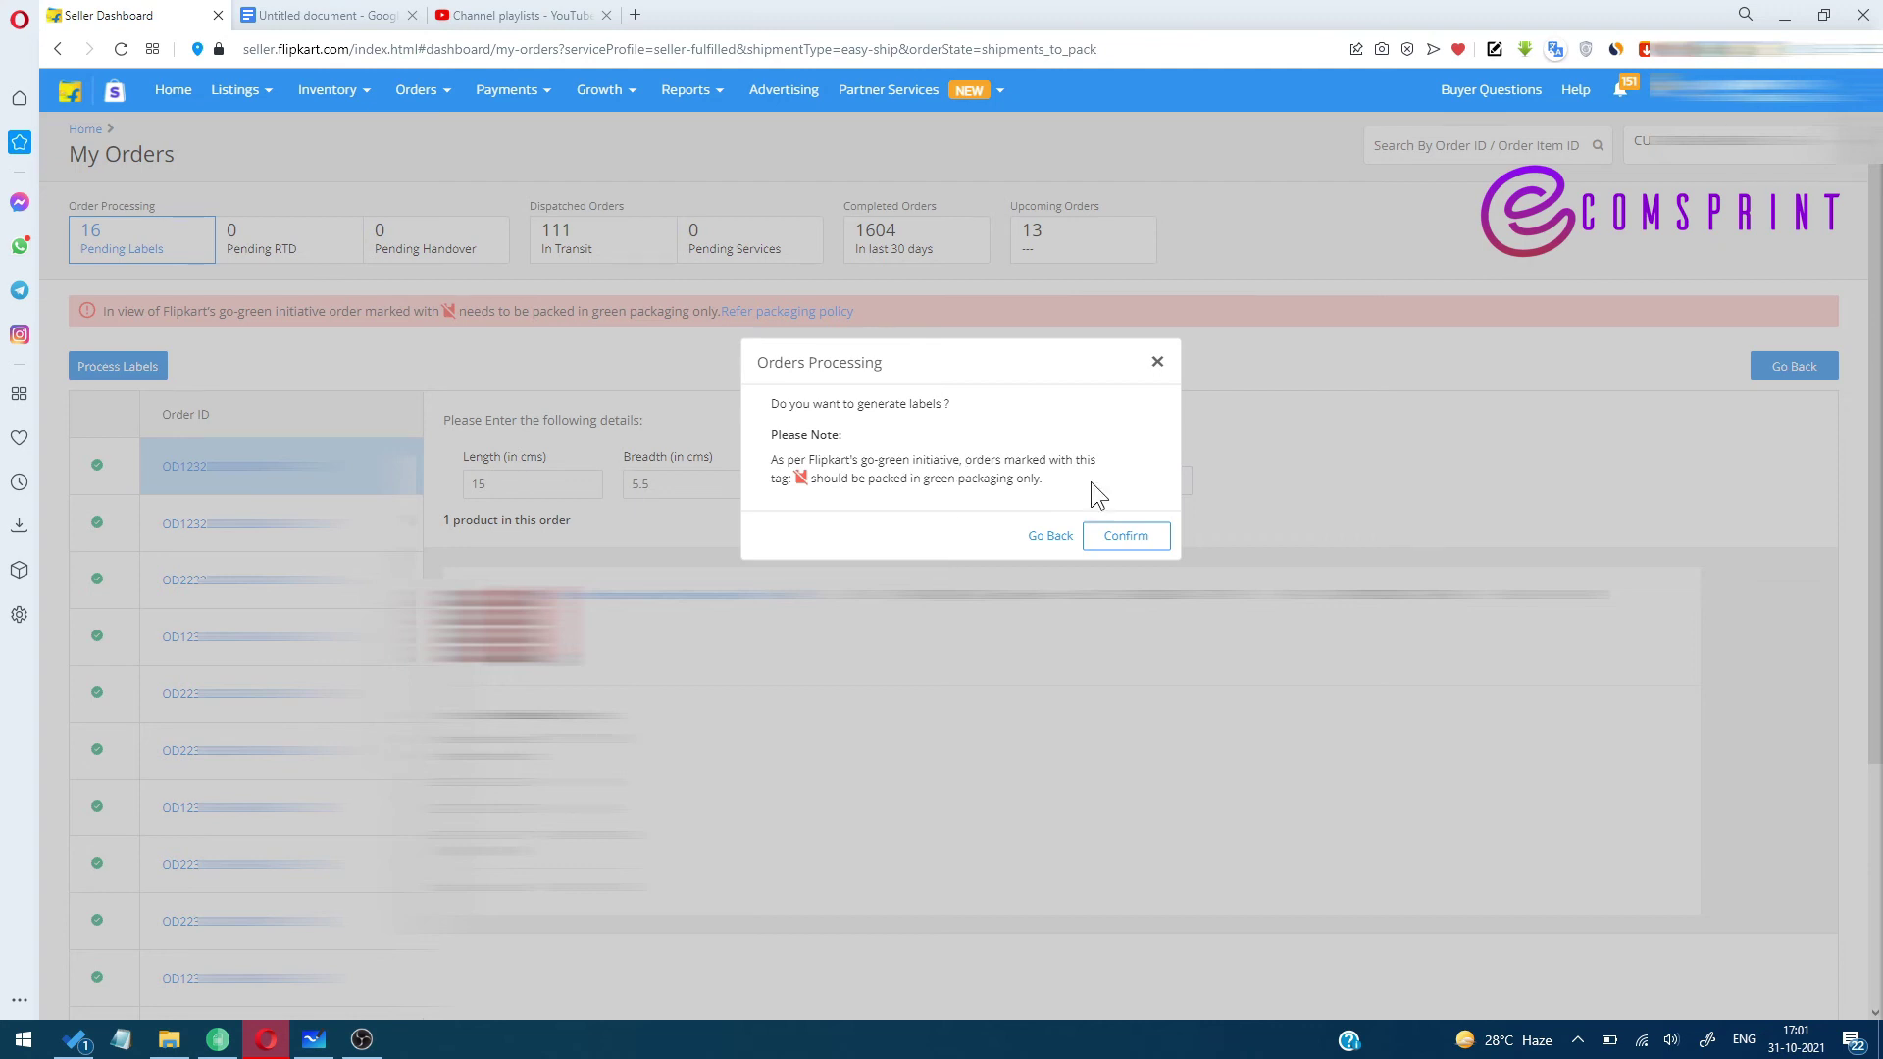
click(1153, 543)
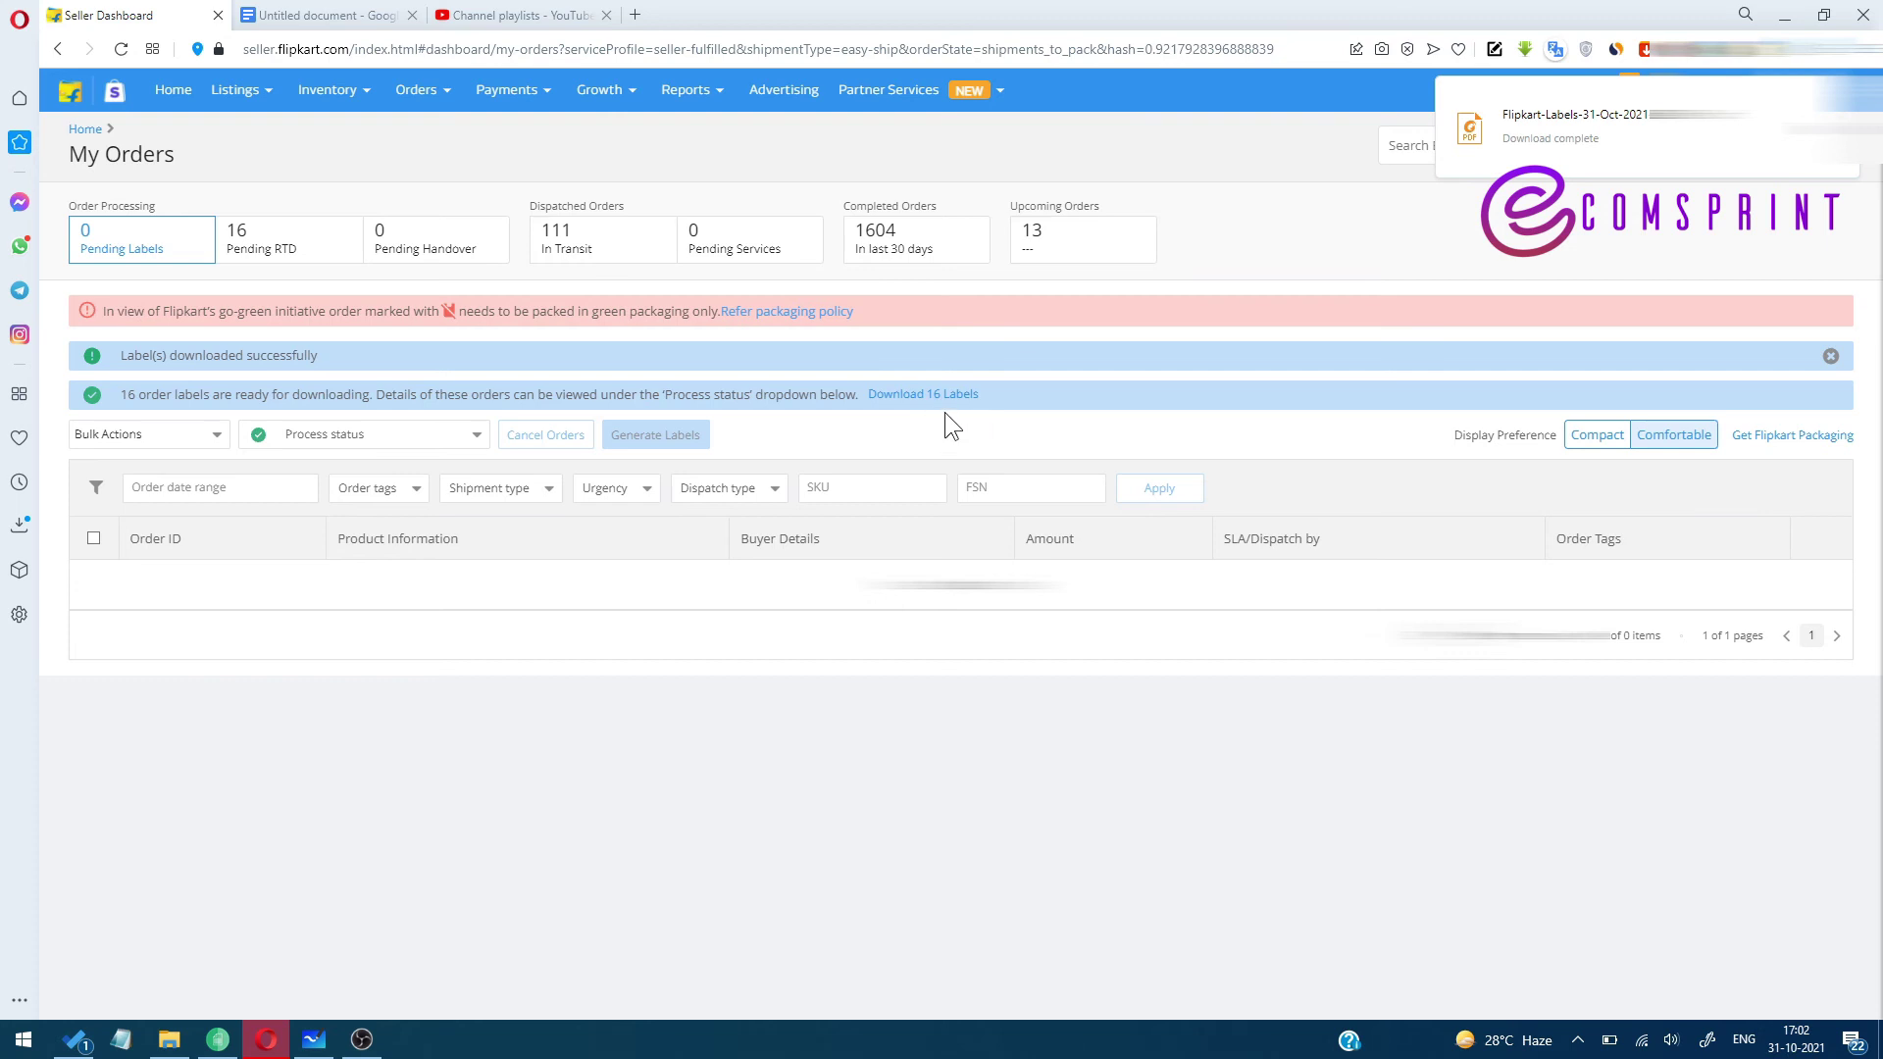
click(927, 393)
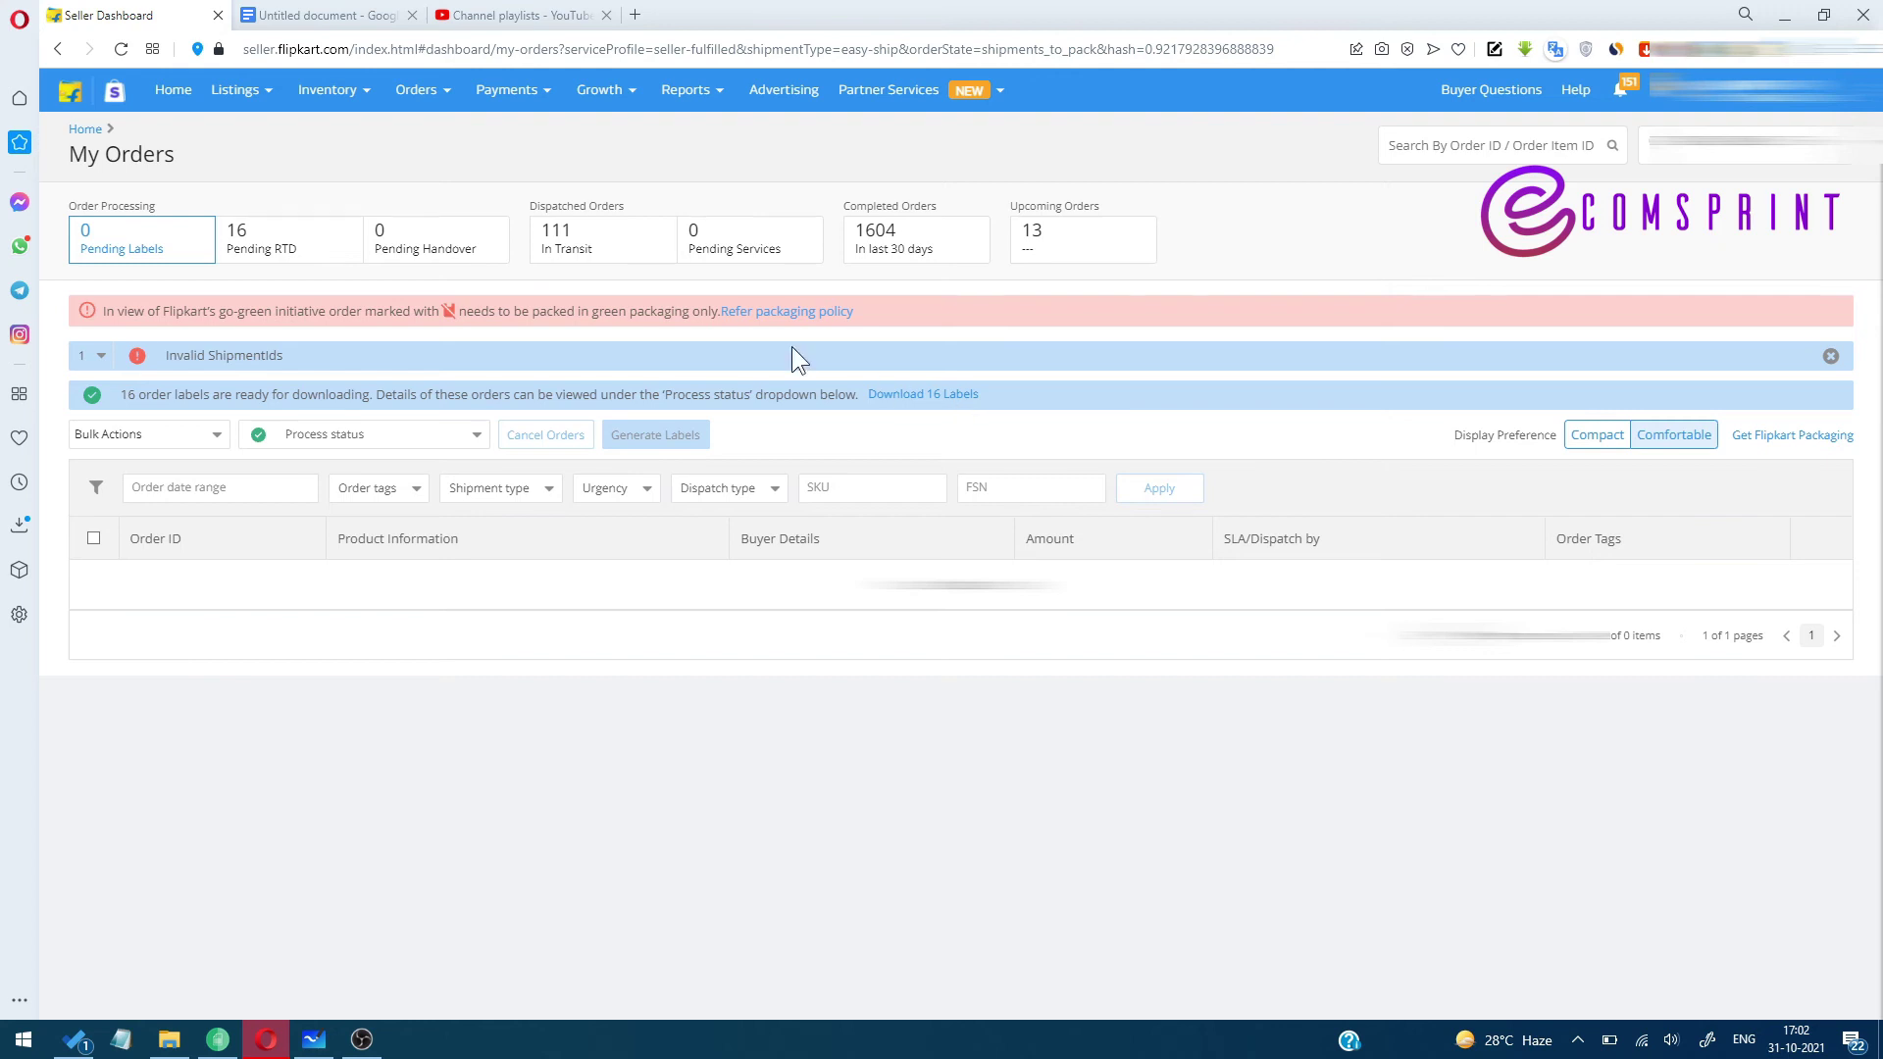
Open the Pending RTD list and examine its order selection and bulk action options
click(277, 251)
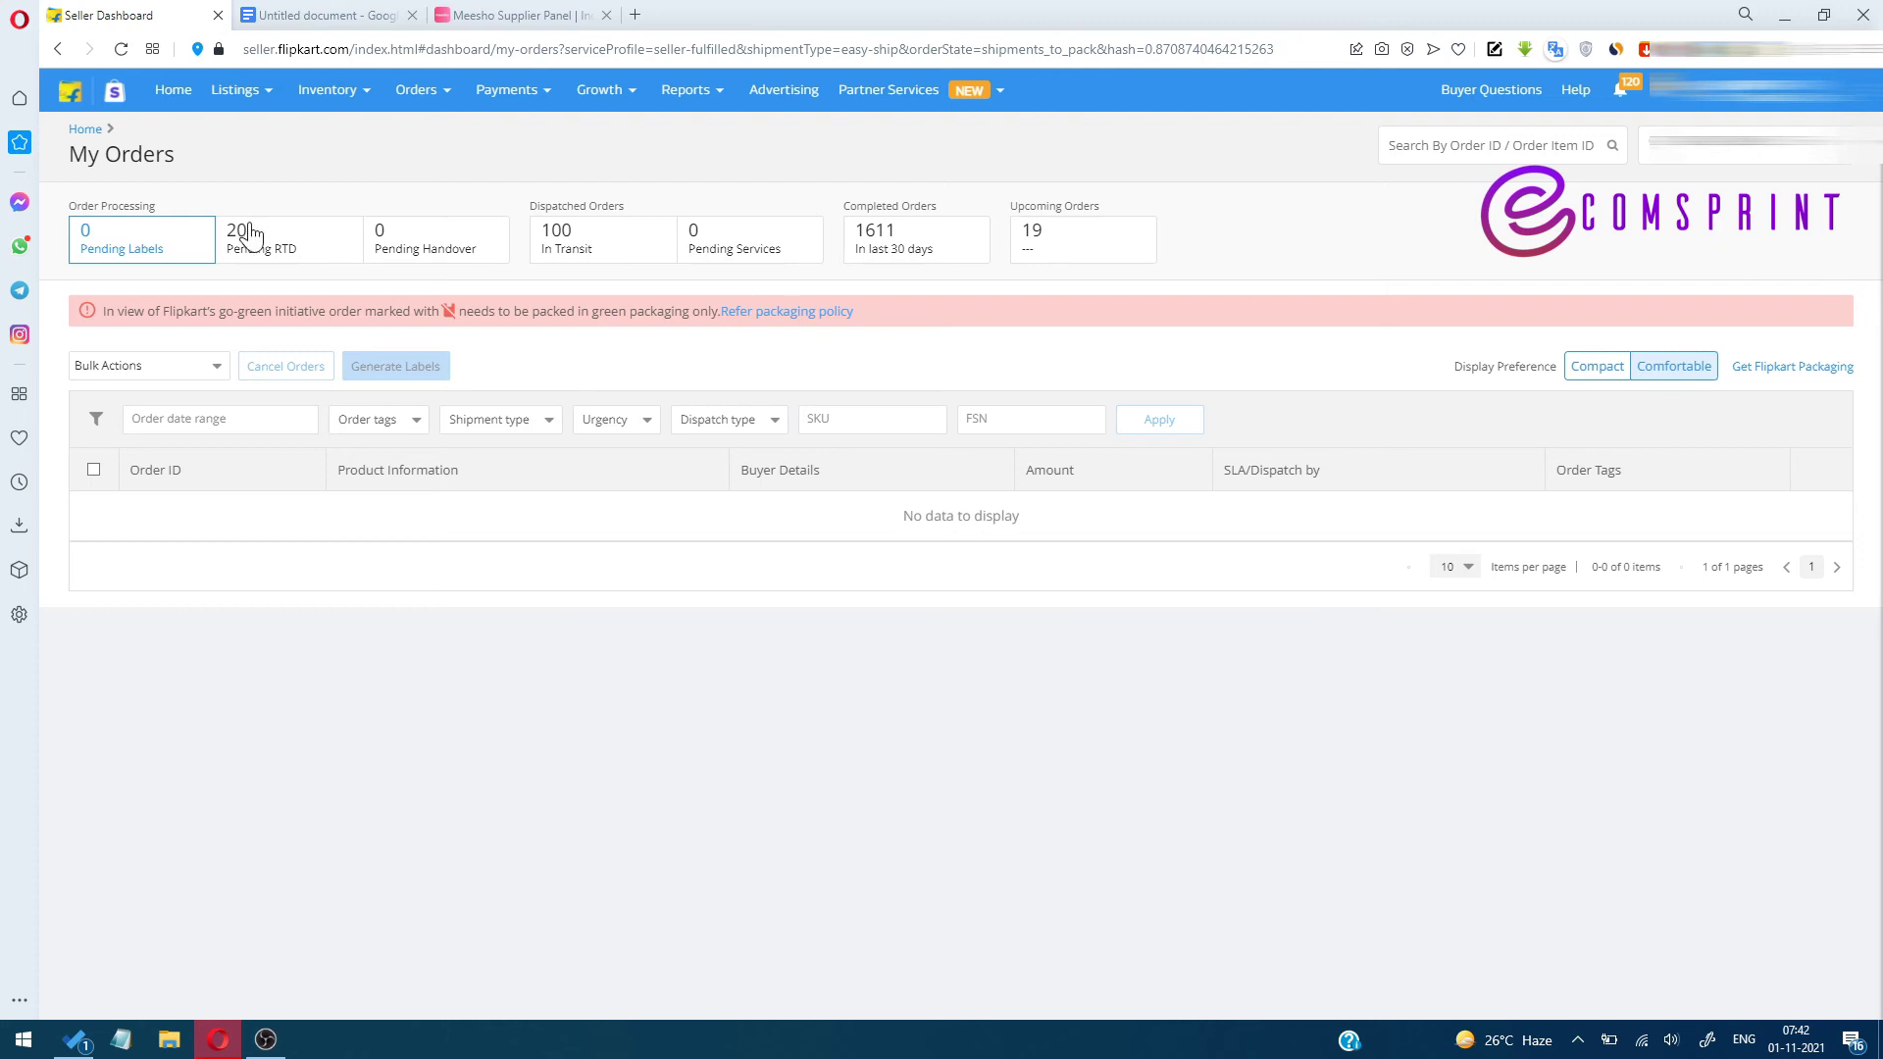
click(251, 231)
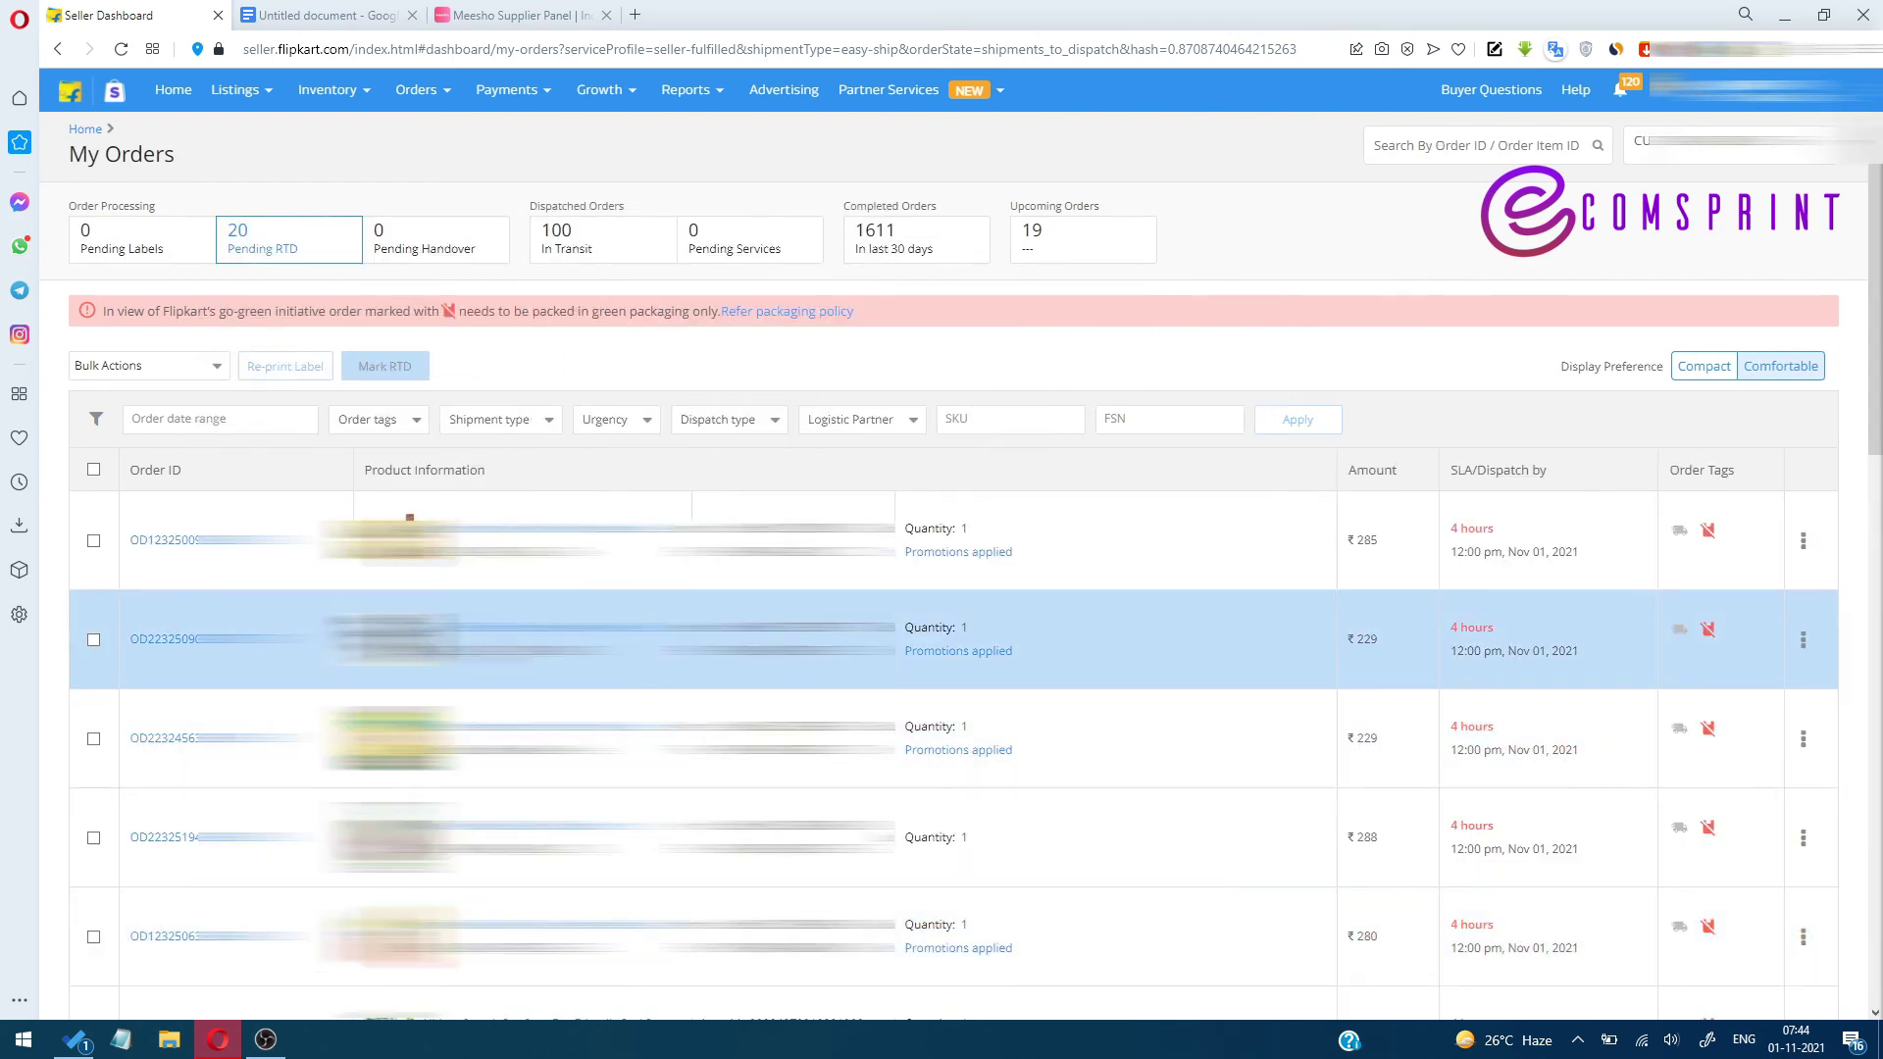
click(93, 471)
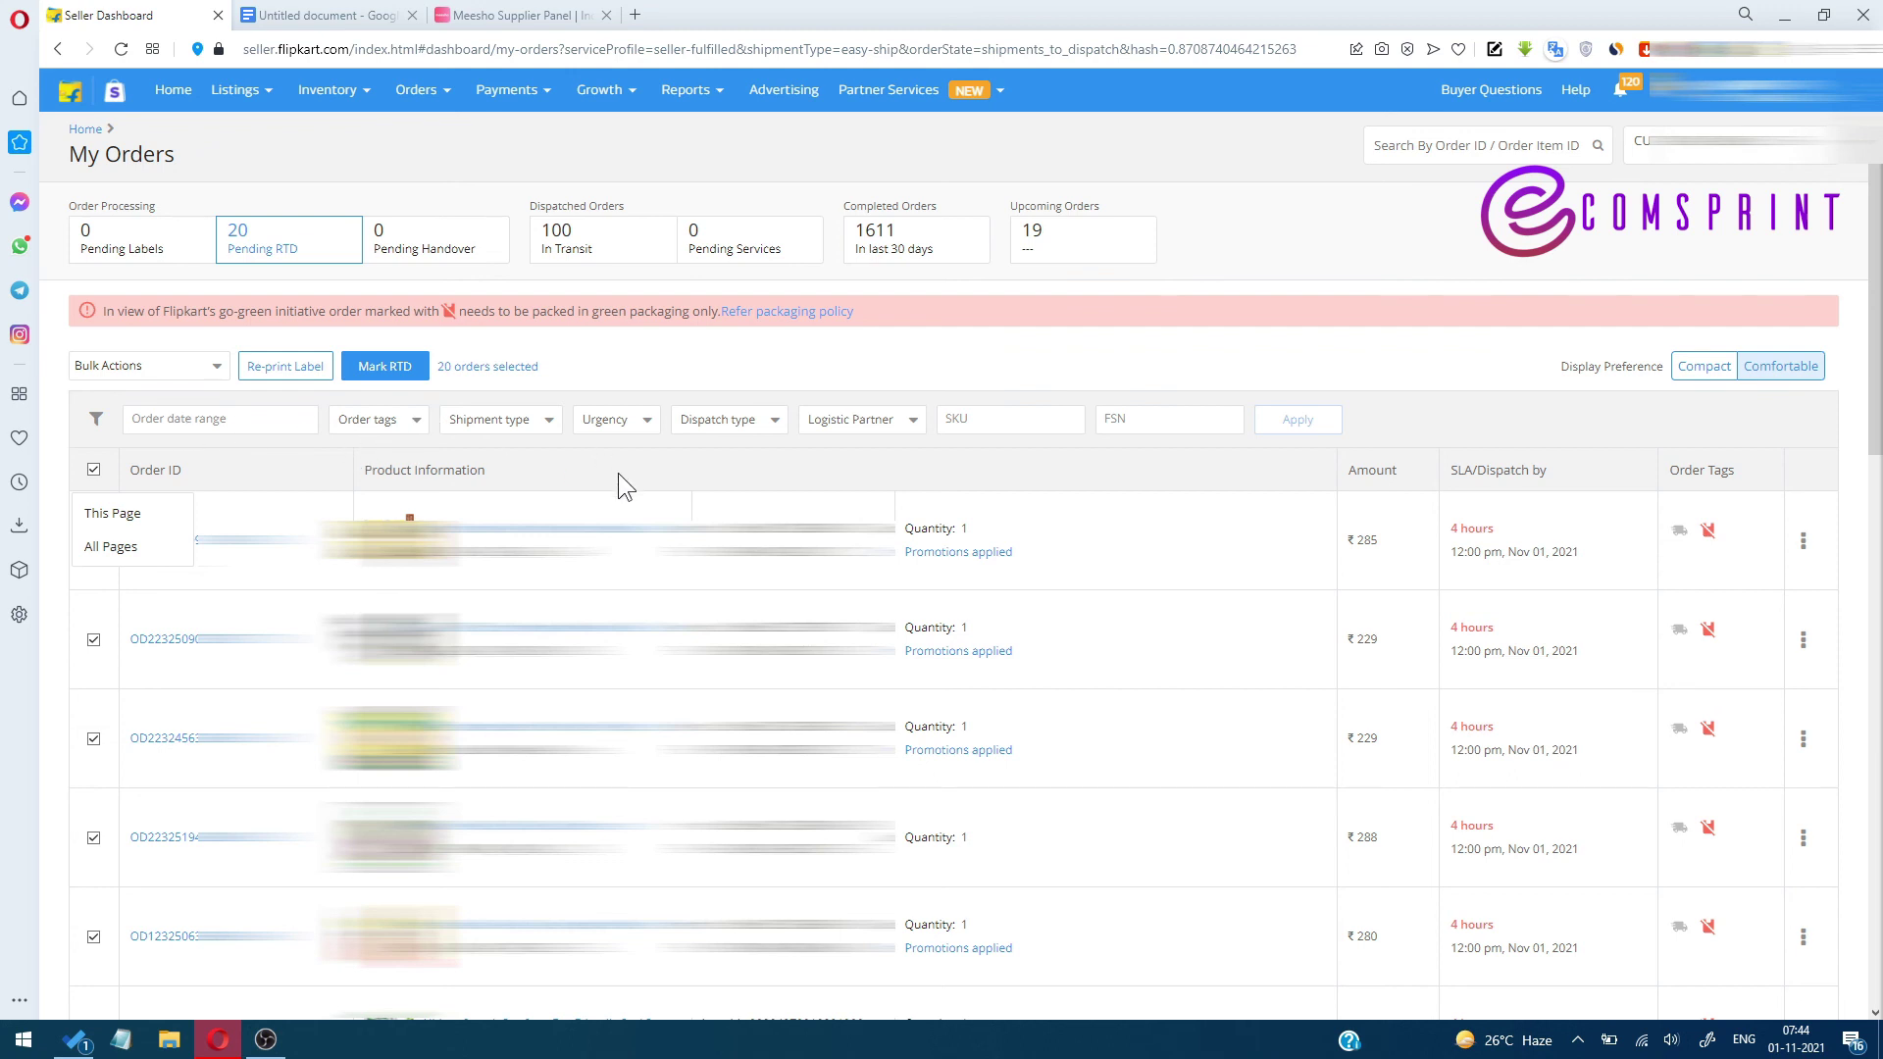
click(94, 469)
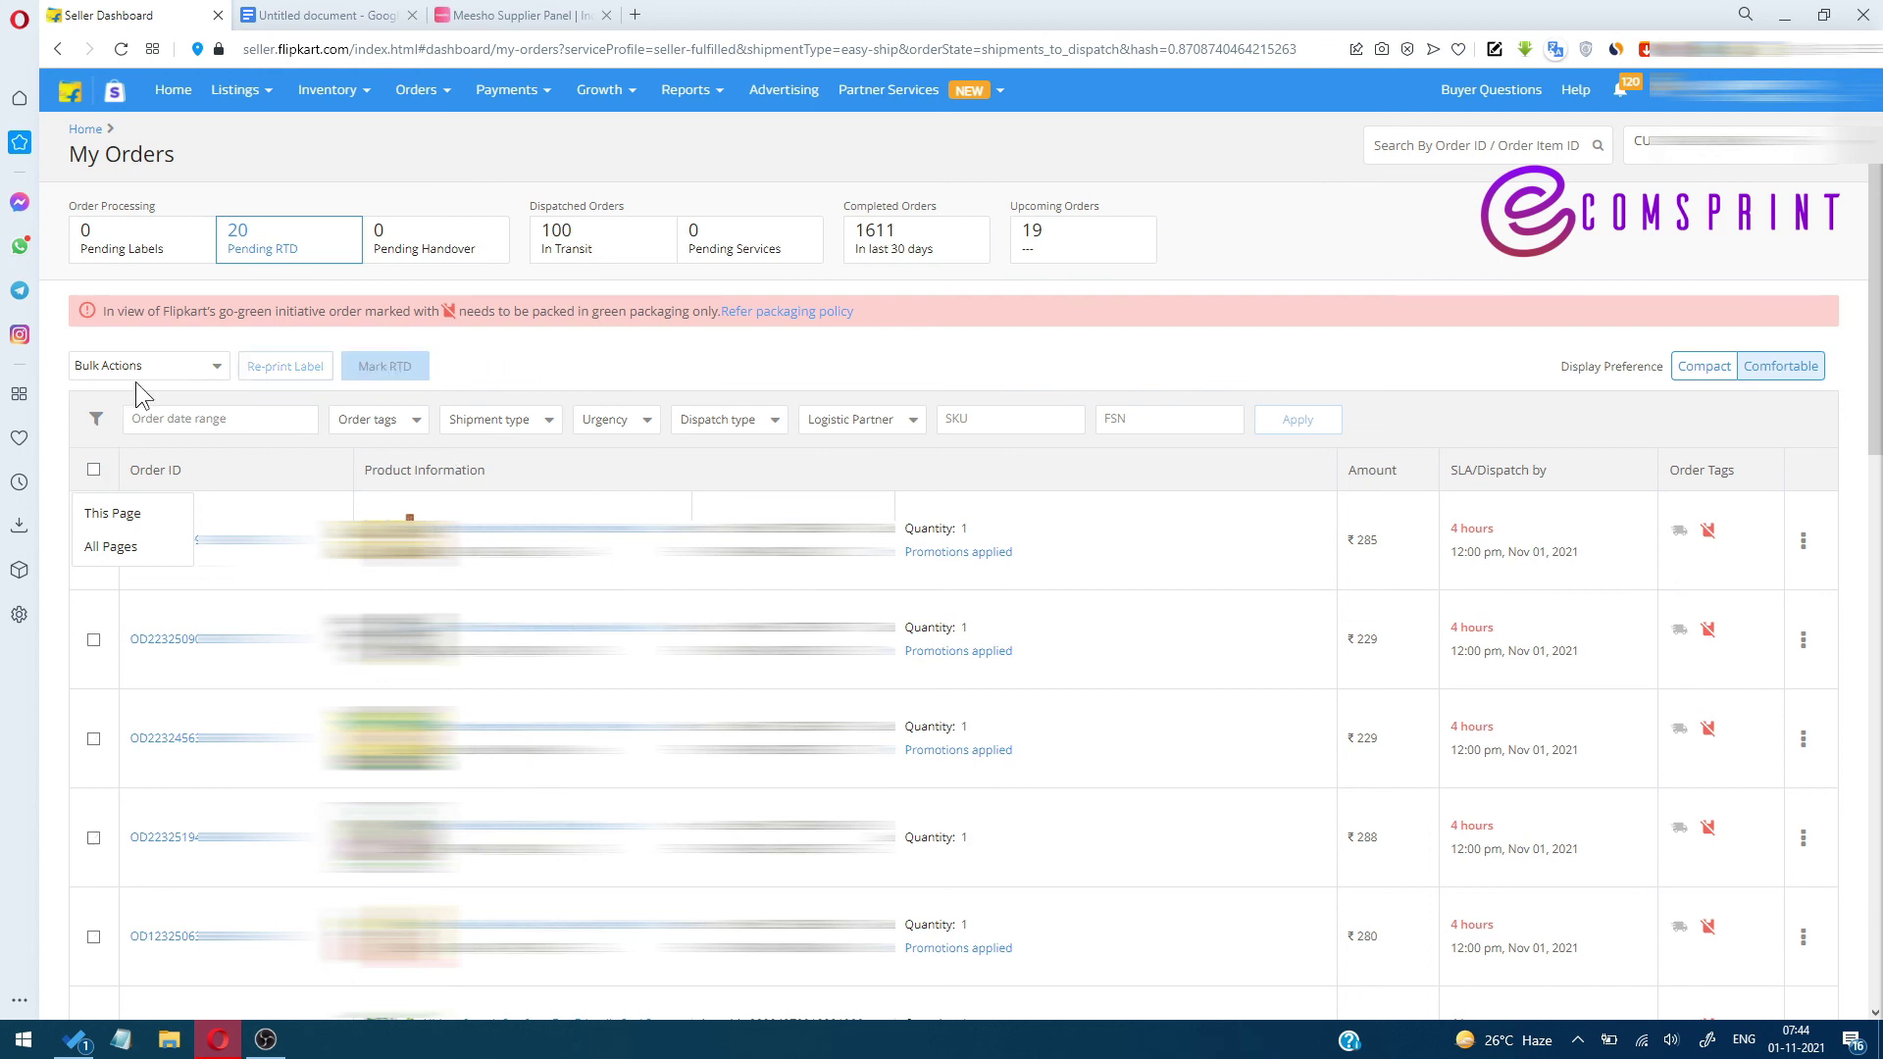
click(193, 373)
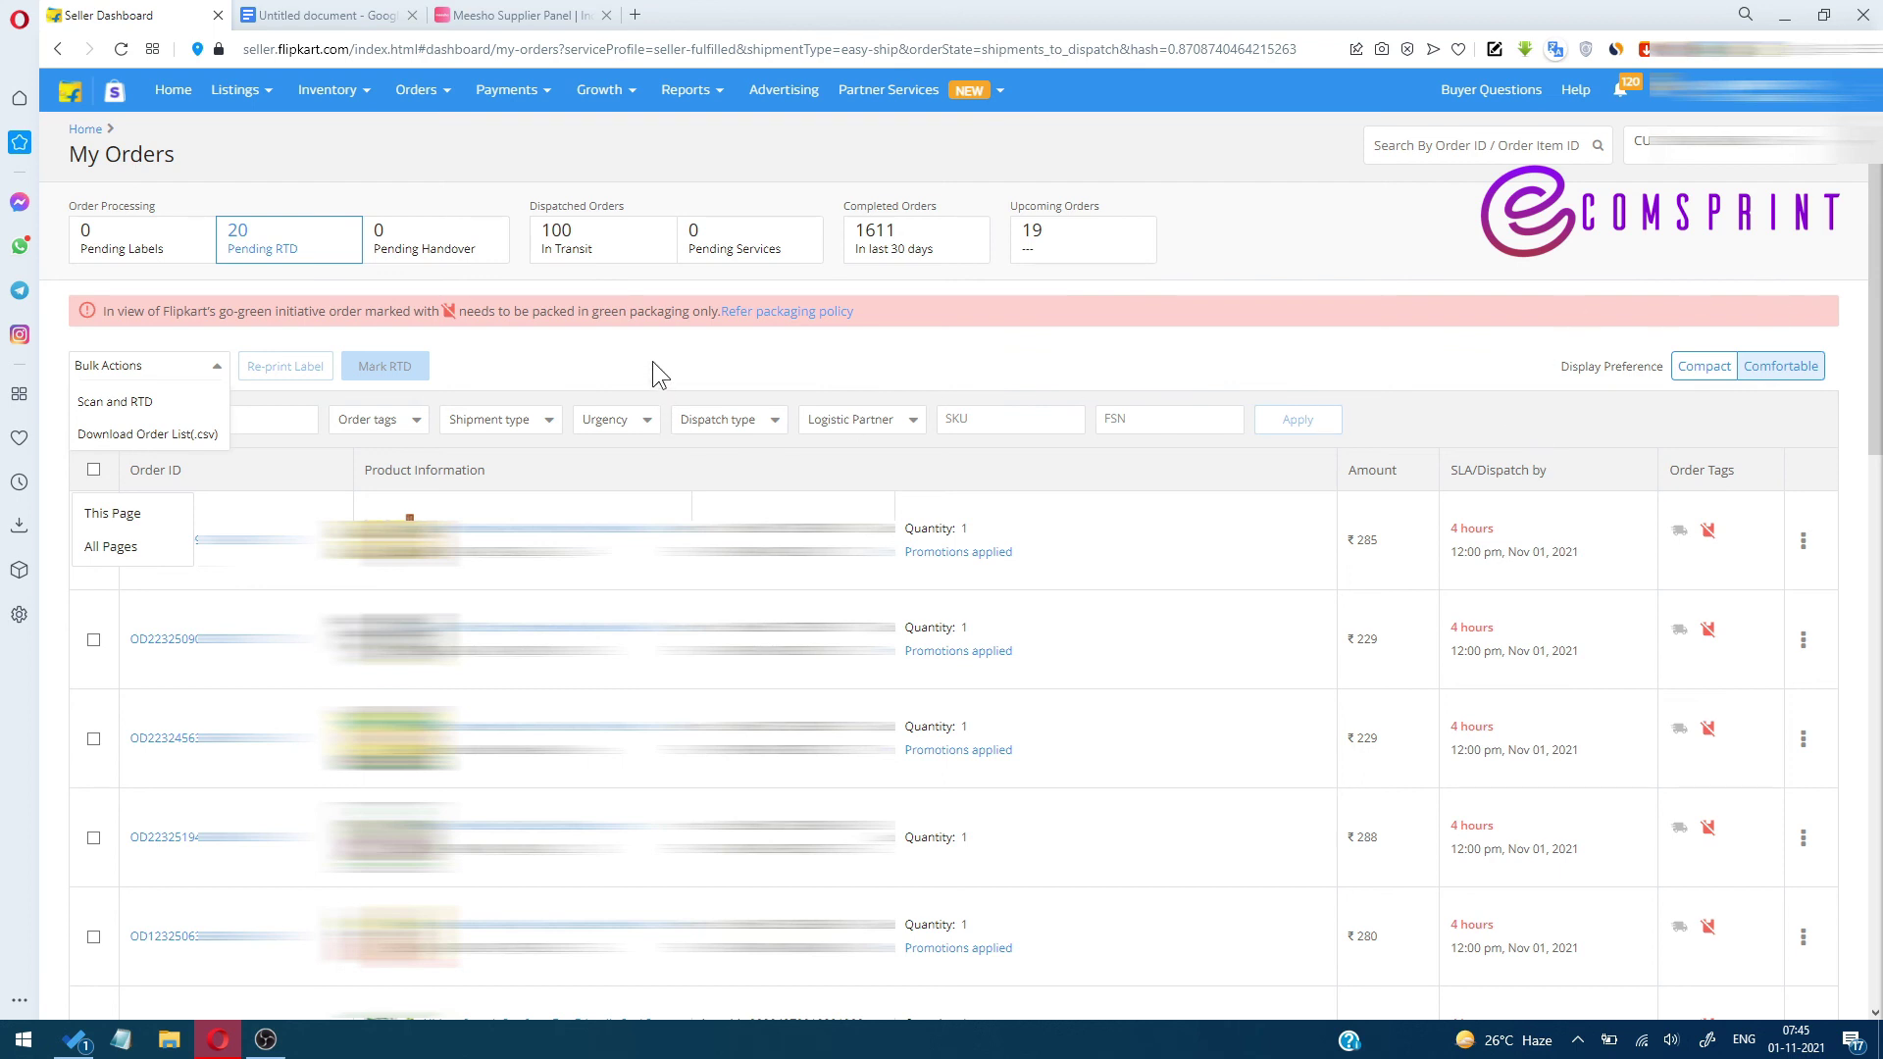
click(573, 342)
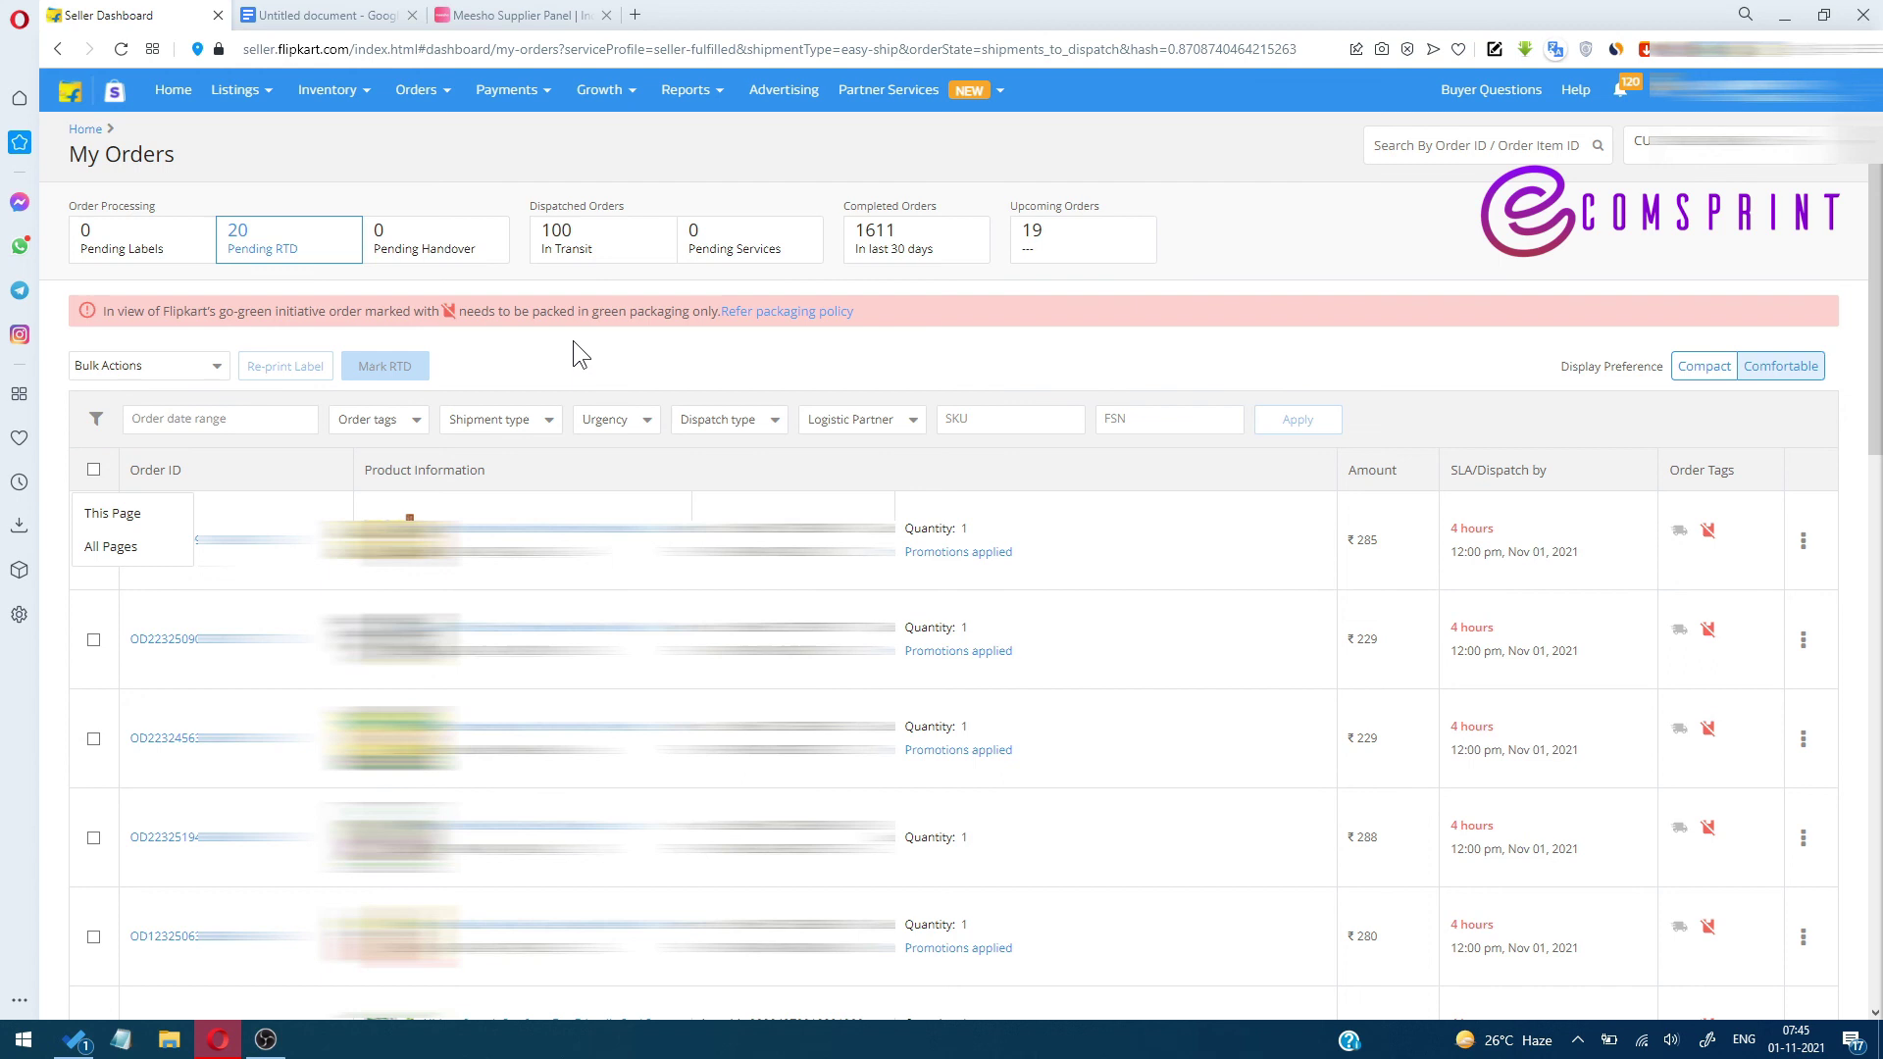
Select all orders in the Pending RTD list and mark them as RTD
click(94, 470)
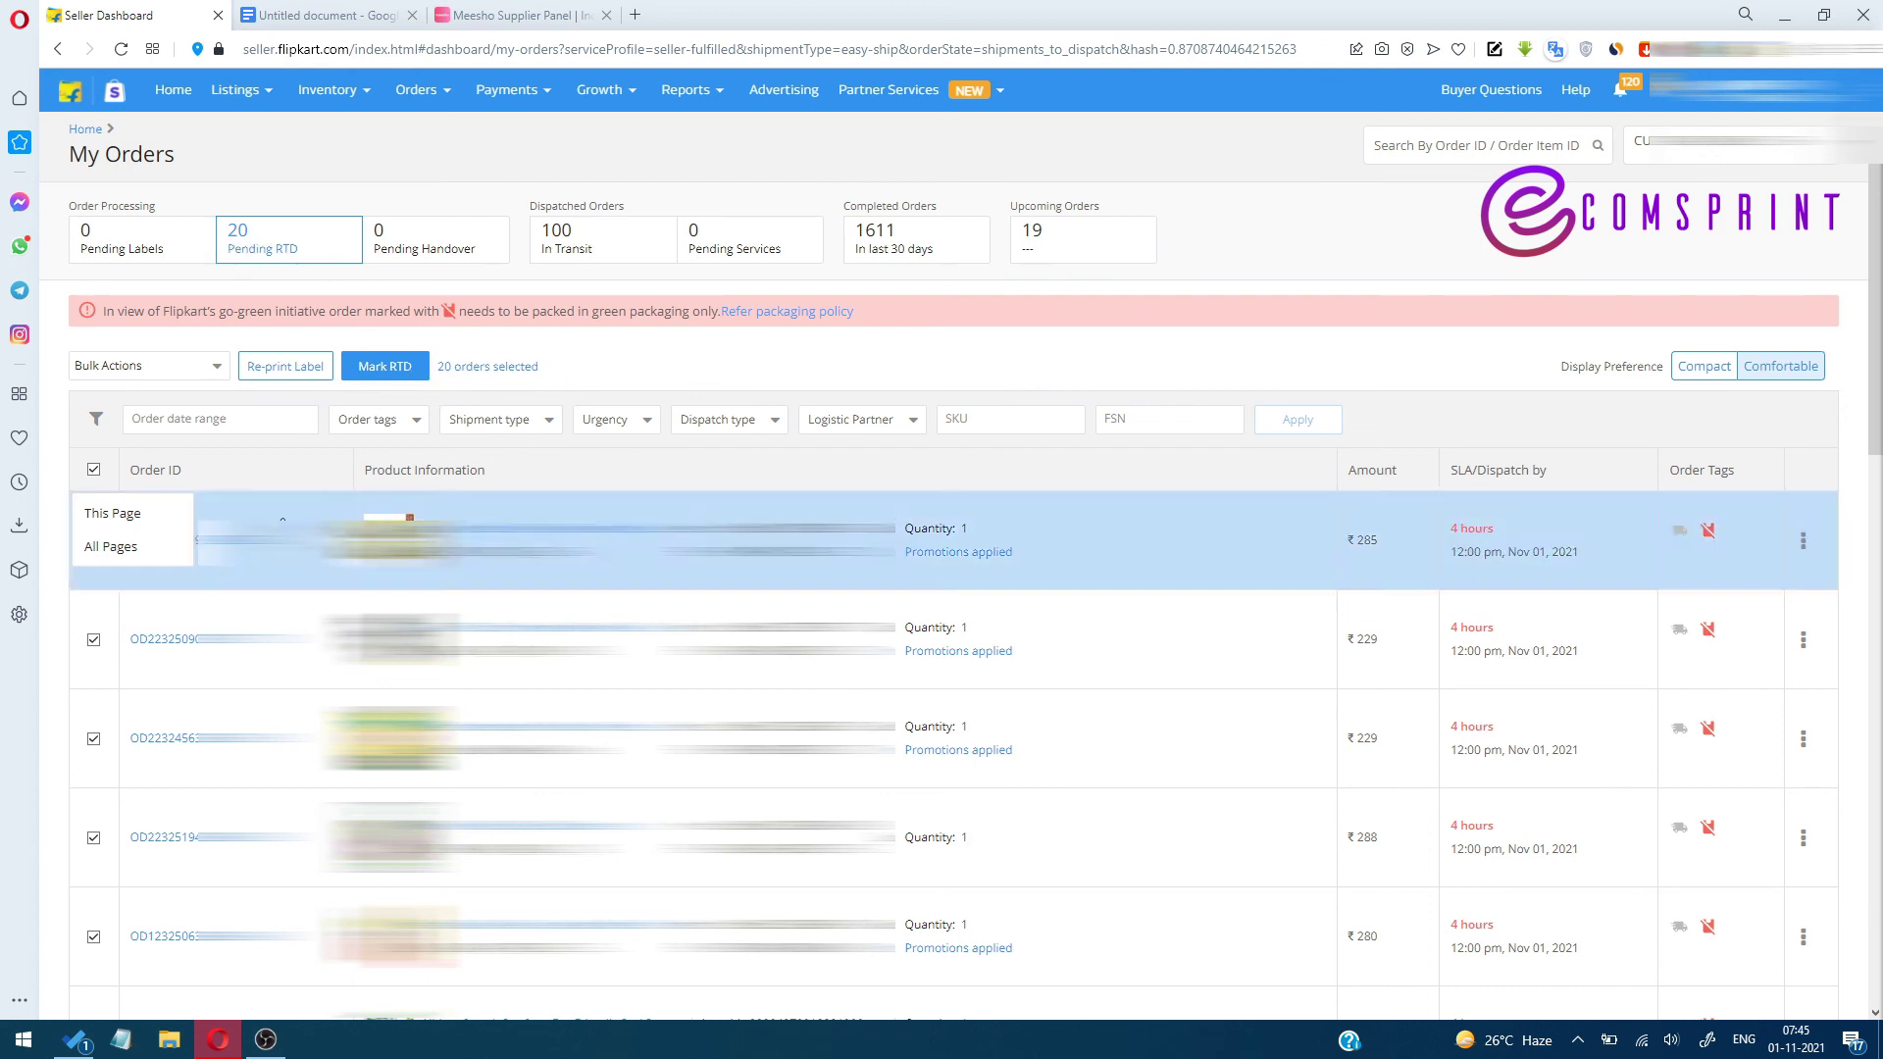
click(377, 368)
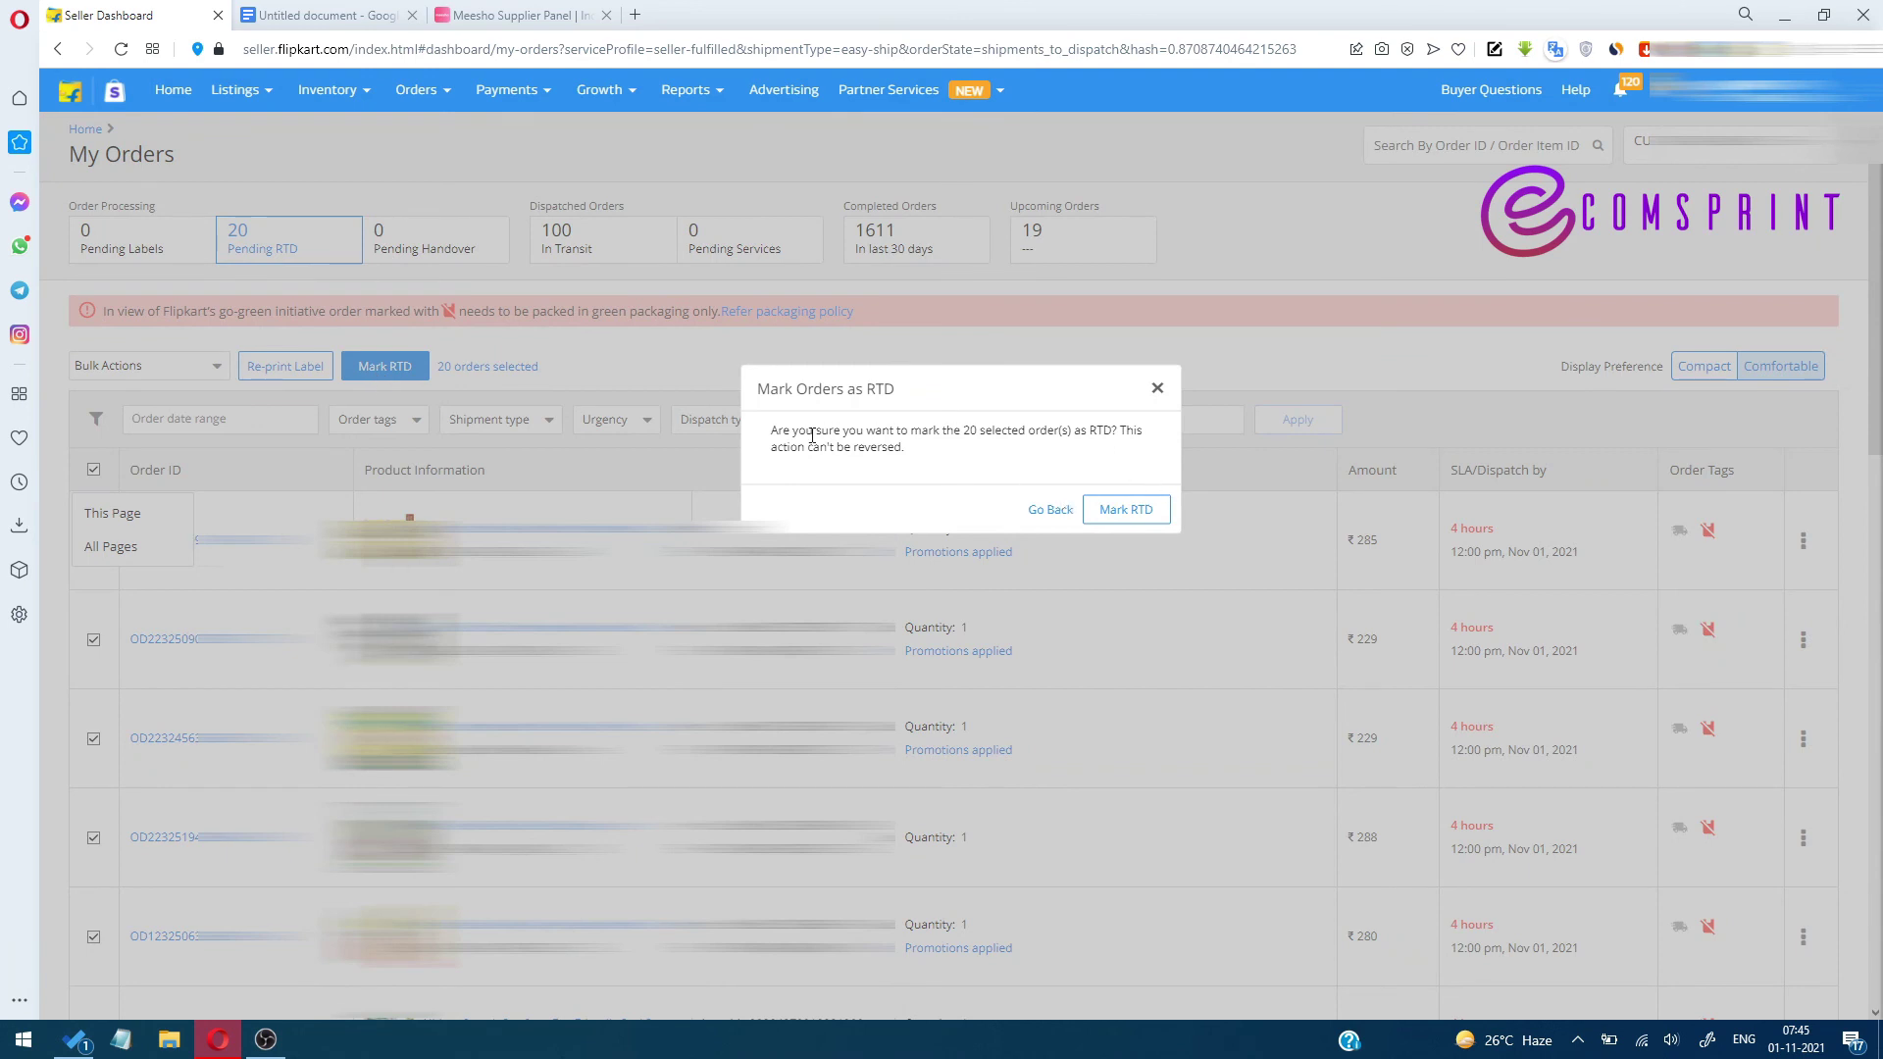
click(1127, 515)
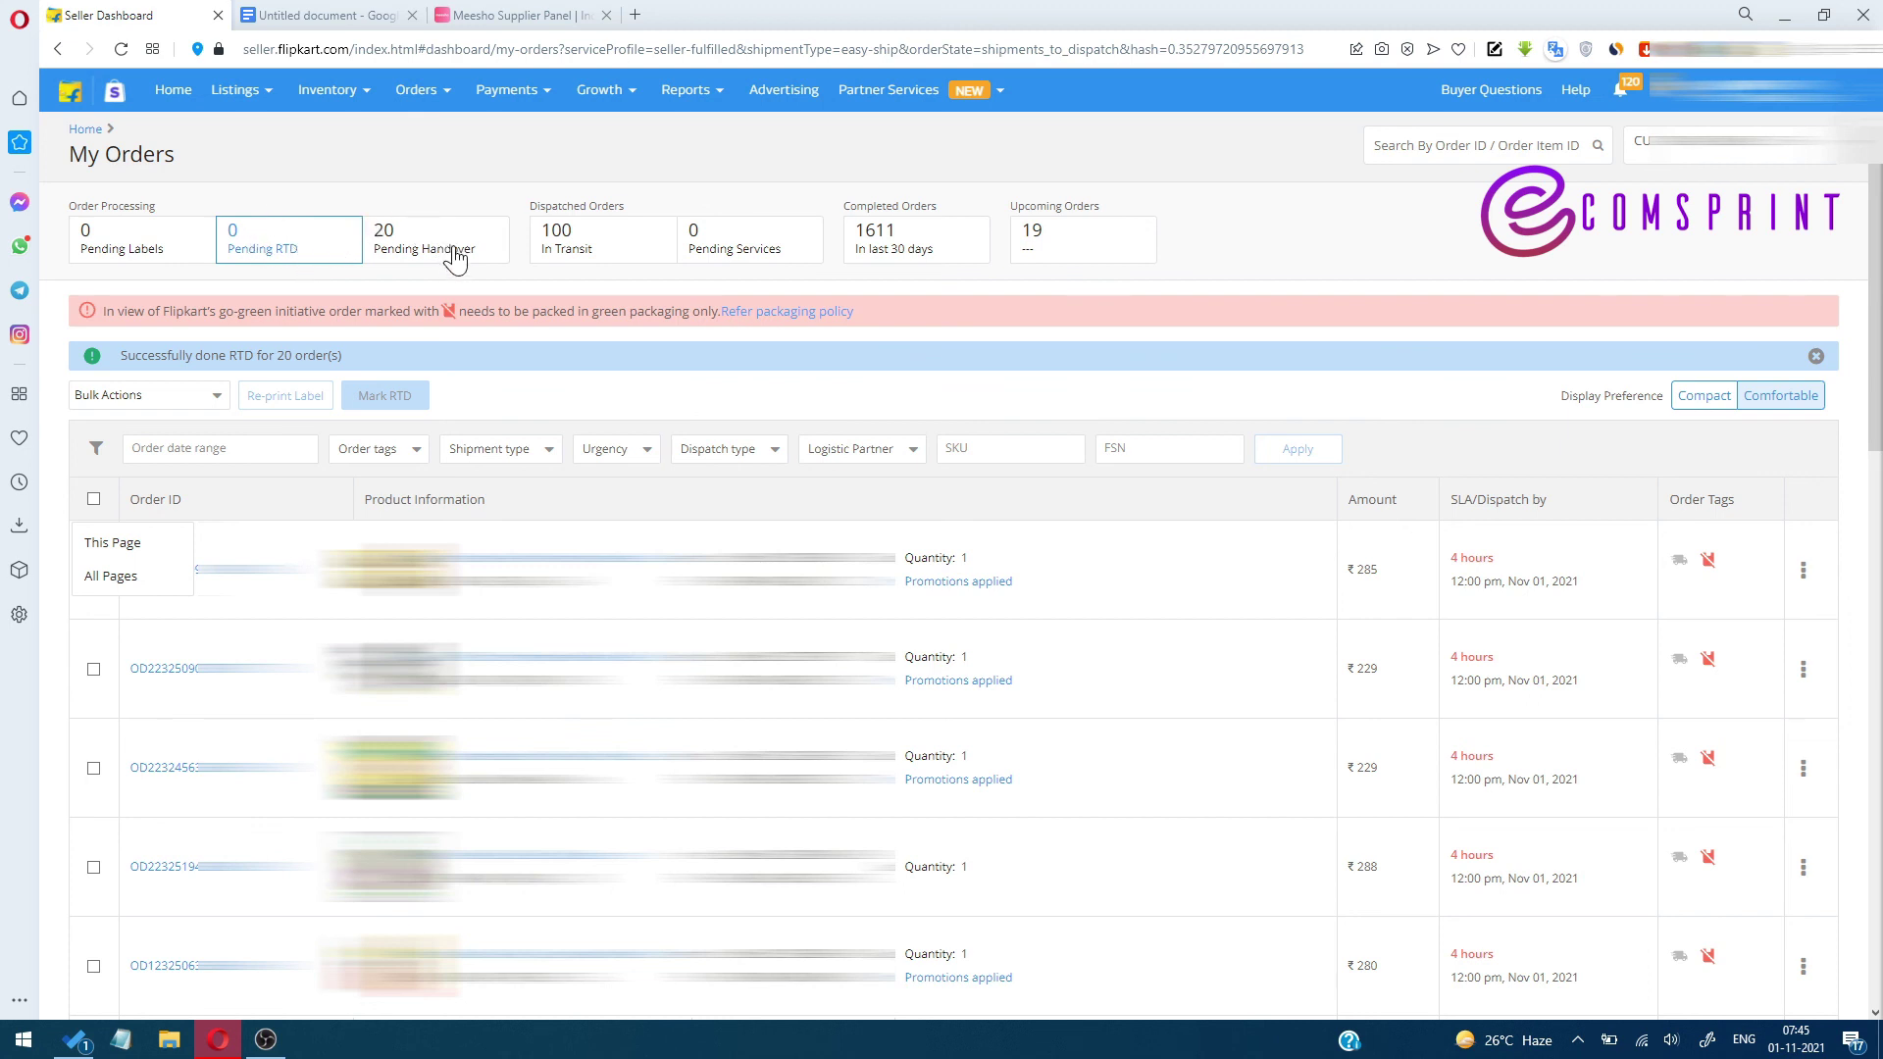
Refresh the orders page and download the Ekart Logistics manifest from the Pending Handover list
click(121, 50)
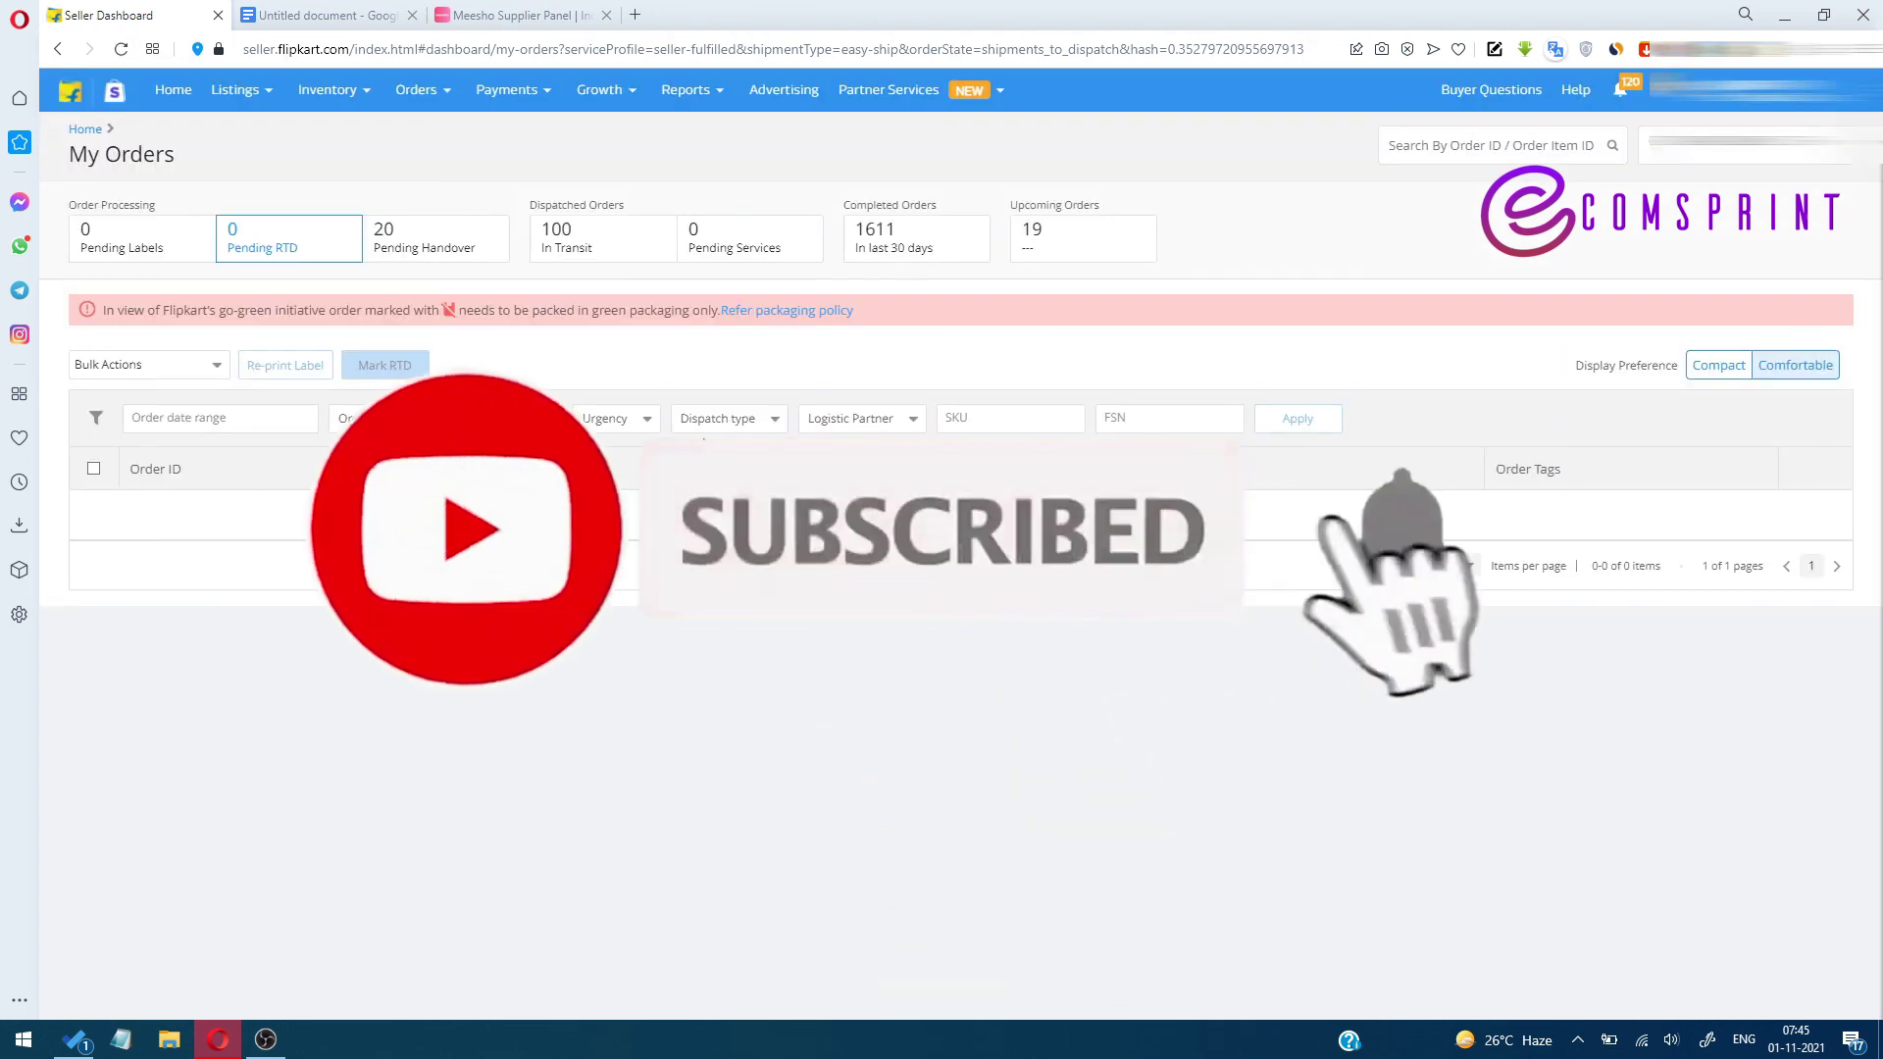
click(427, 239)
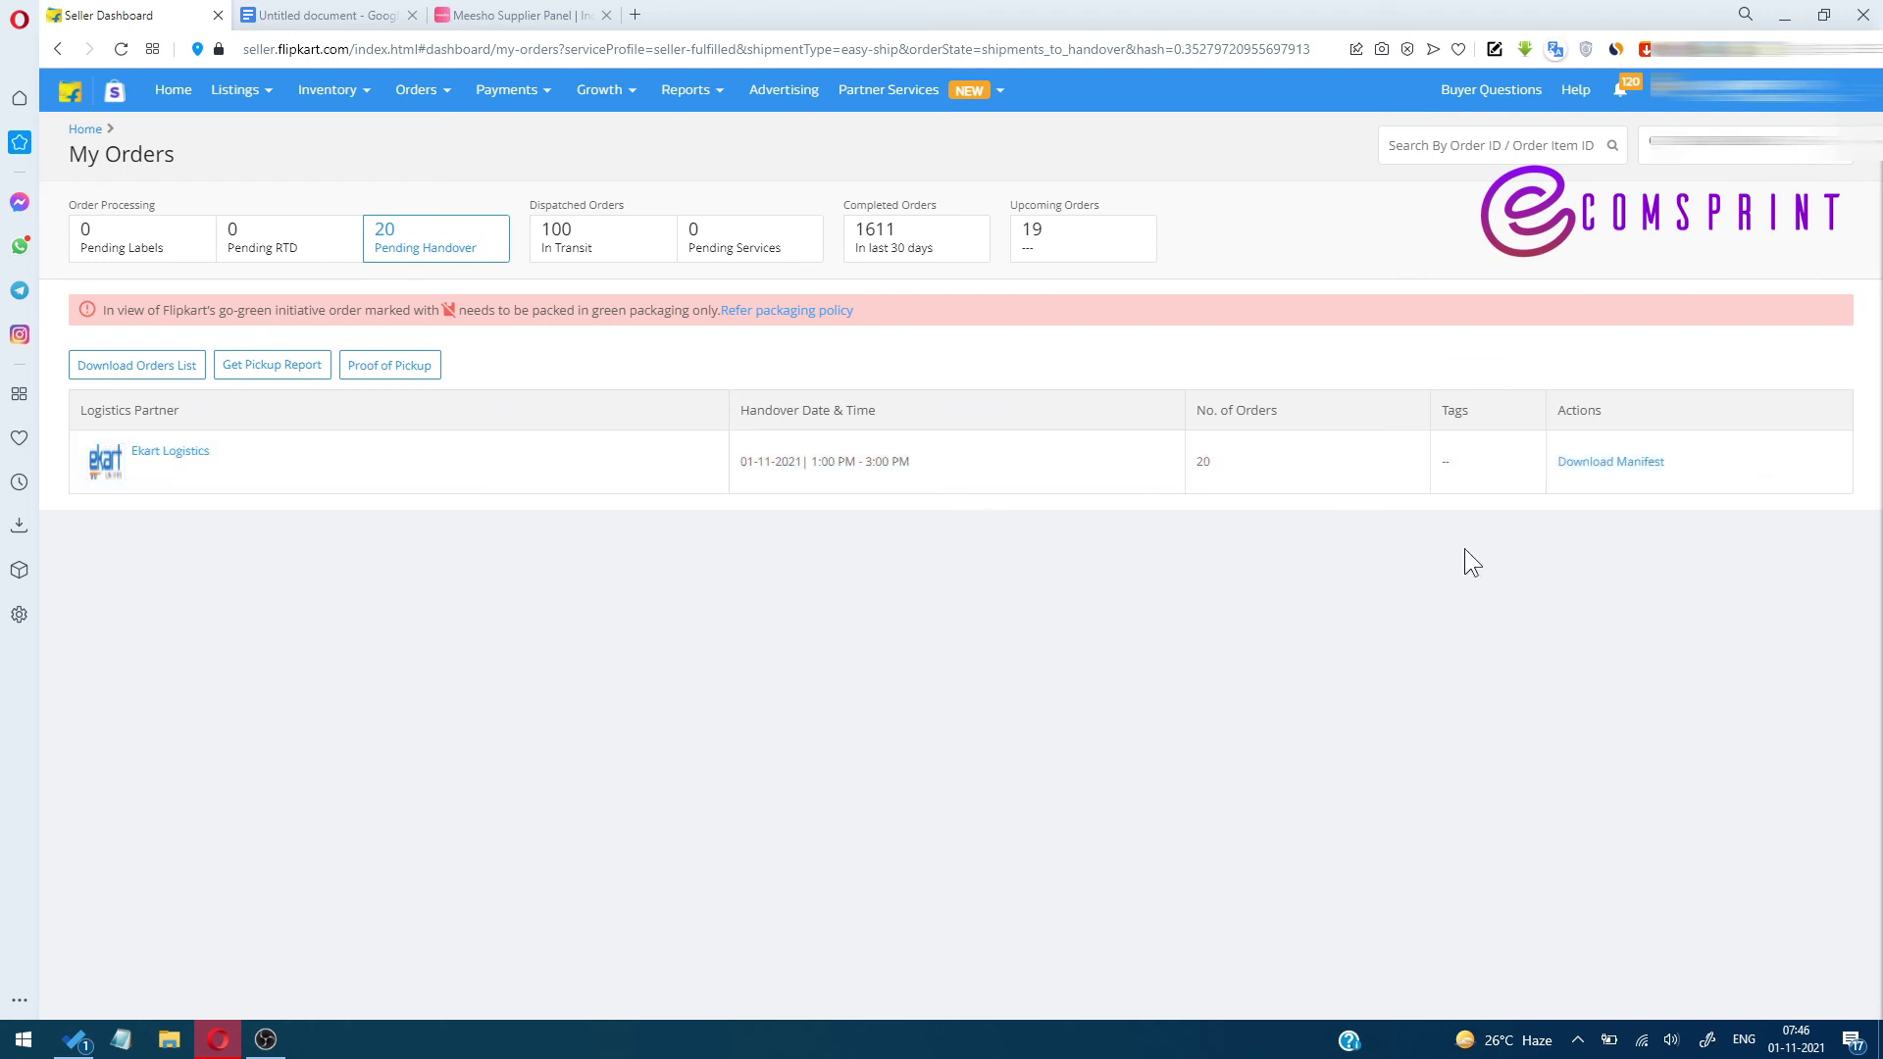
click(1569, 465)
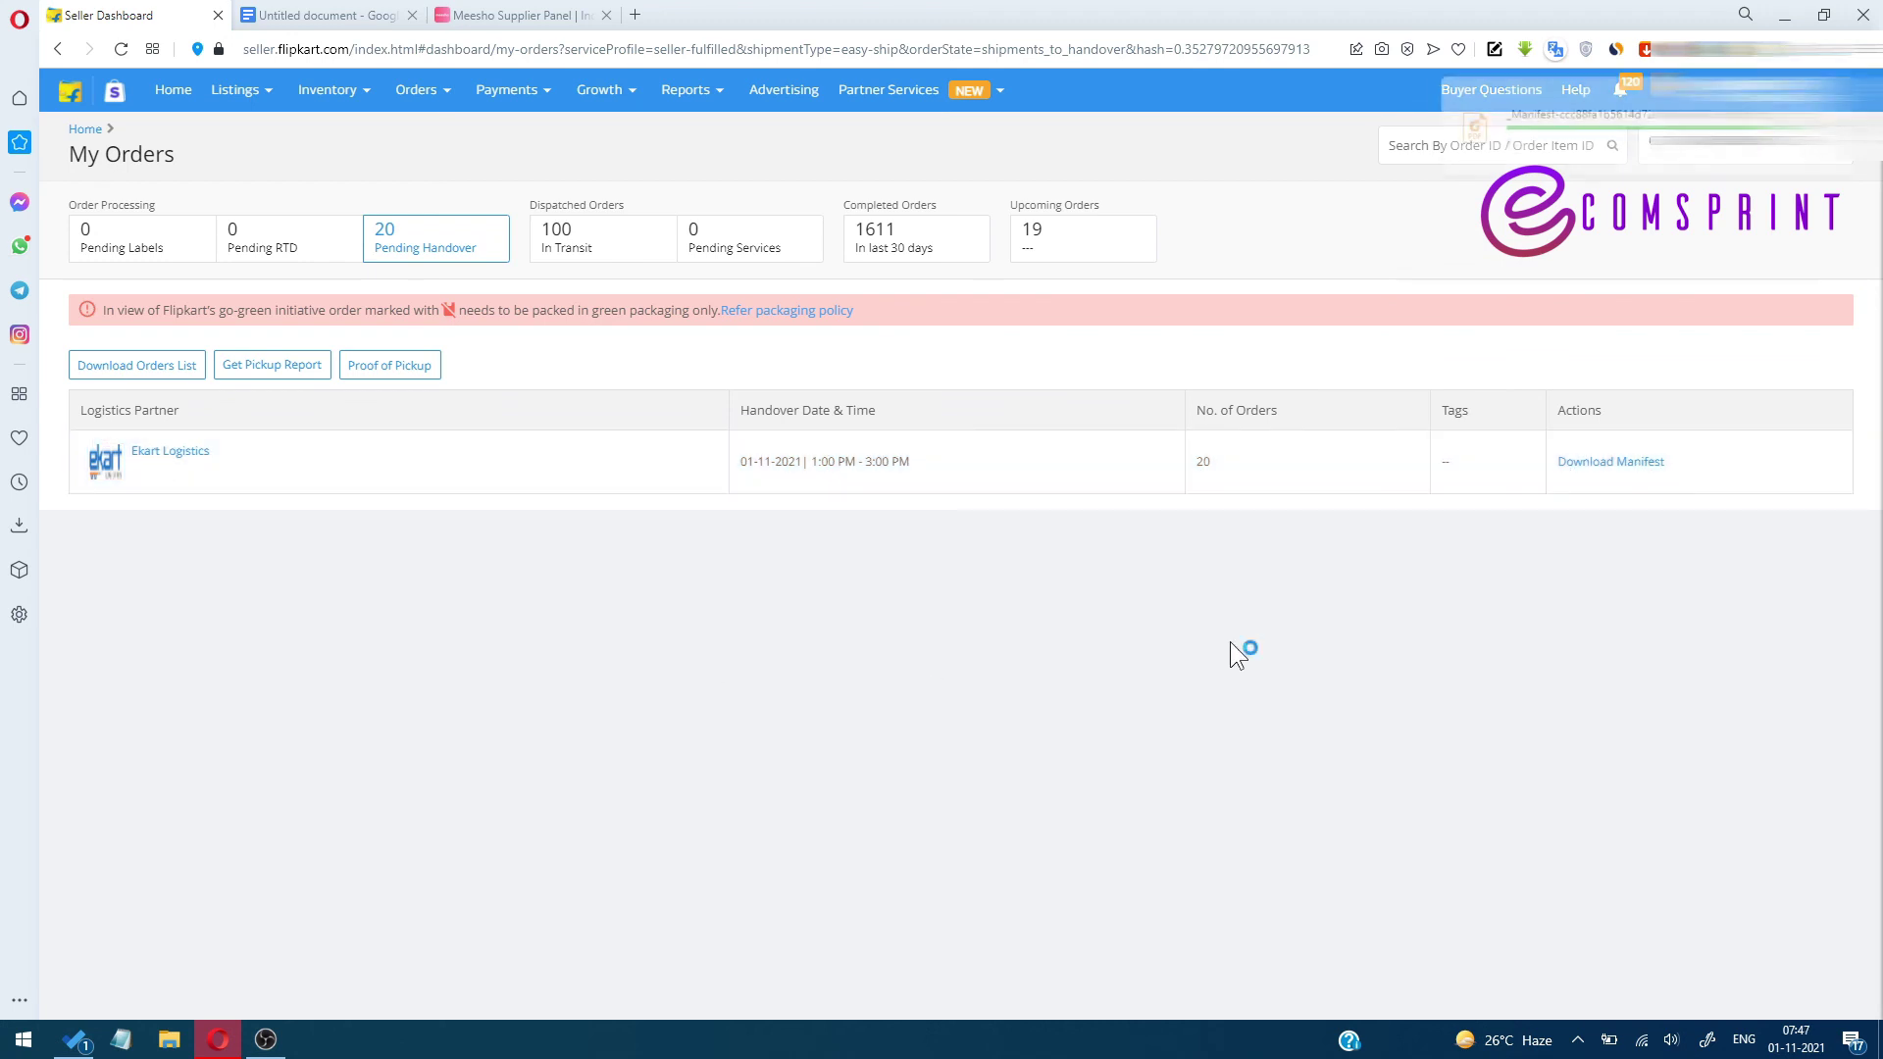